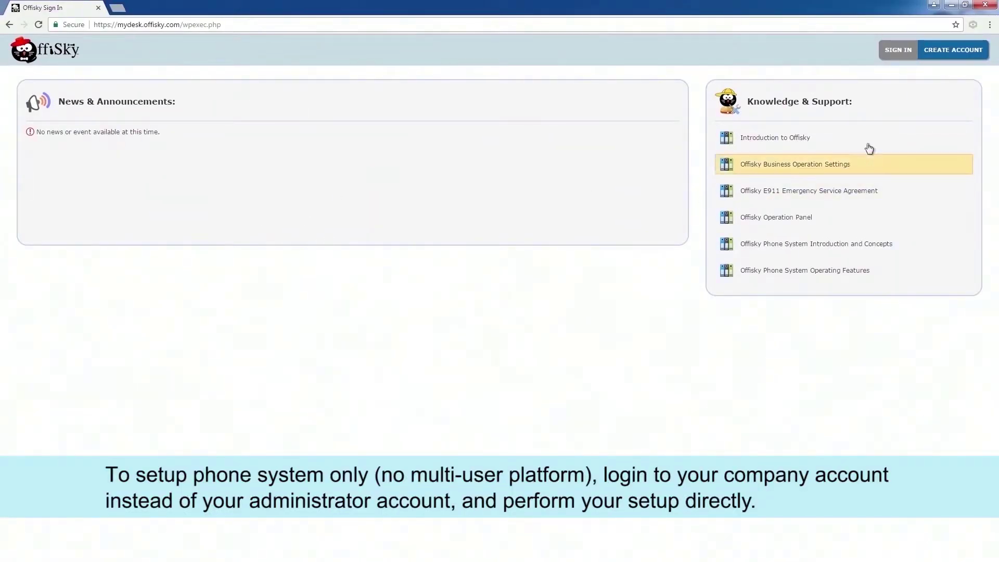
# - Open the sign-in dialog with the SIGN IN button at the top right of the portal
pyautogui.click(899, 49)
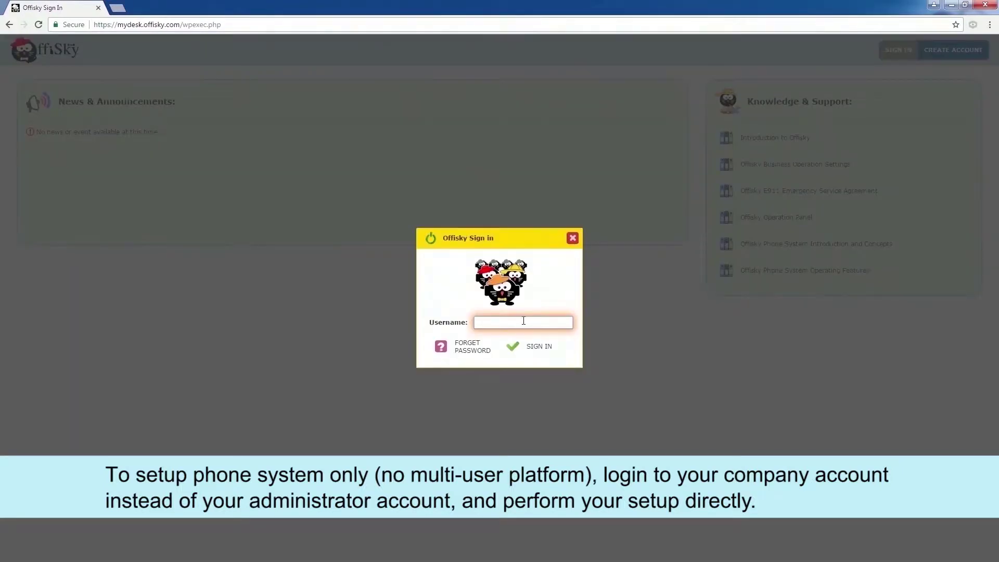
# - Sign in with the company account's username and password
pyautogui.write('demo@demo')
pyautogui.press('Return')
pyautogui.write('********')
pyautogui.press('Return')
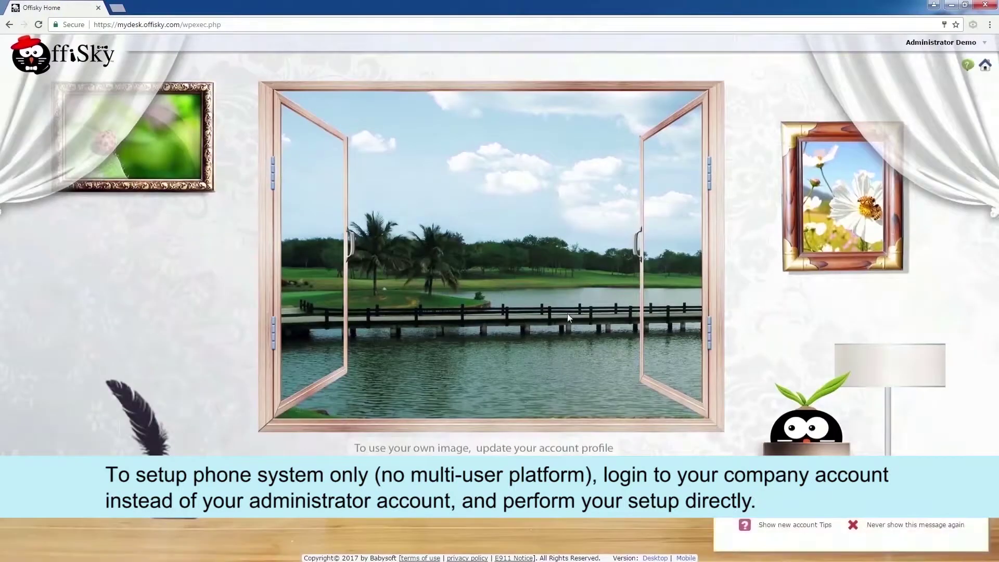
# - Switch to the Demo Company workspace and open its phone system settings
pyautogui.click(940, 45)
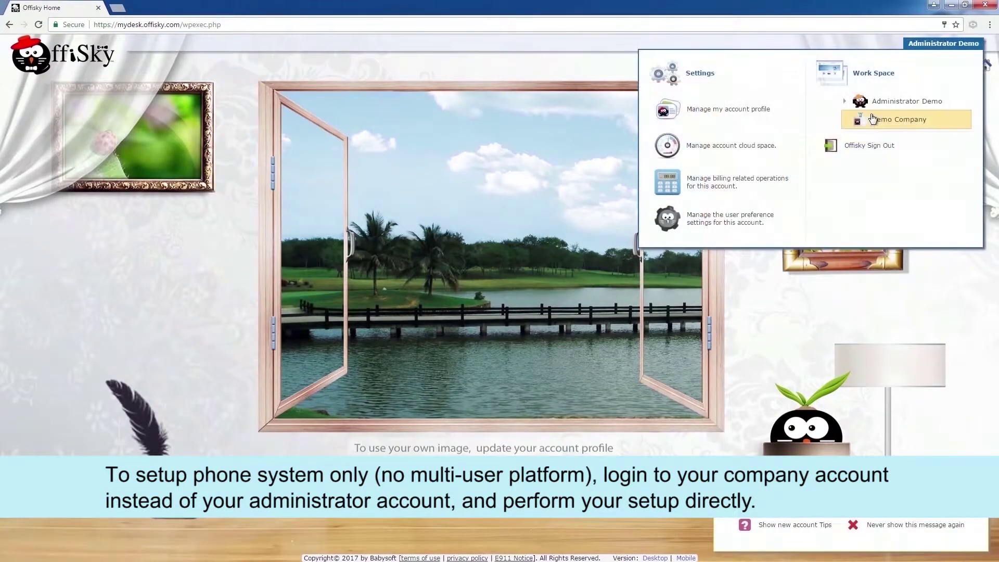
pyautogui.click(866, 120)
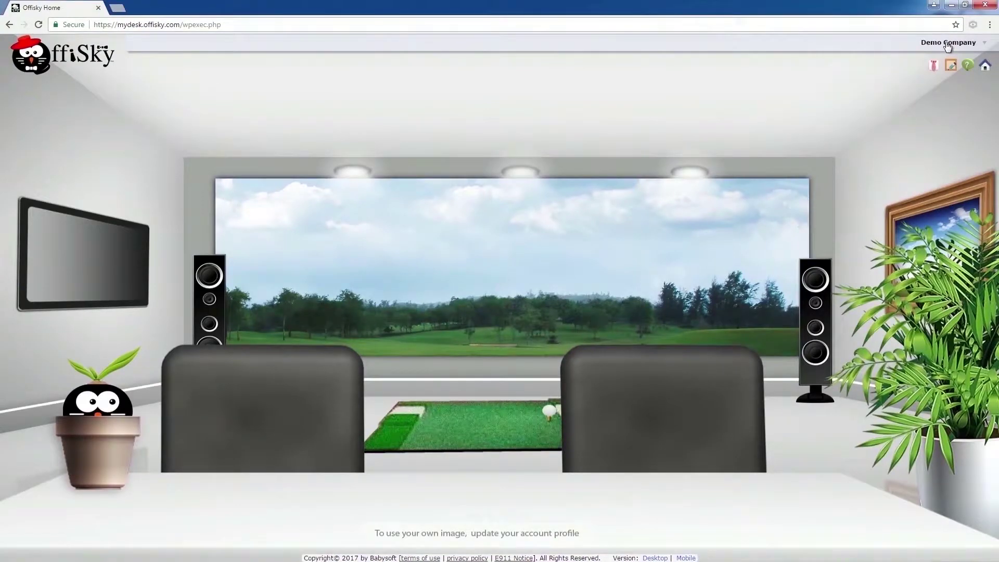
pyautogui.click(948, 44)
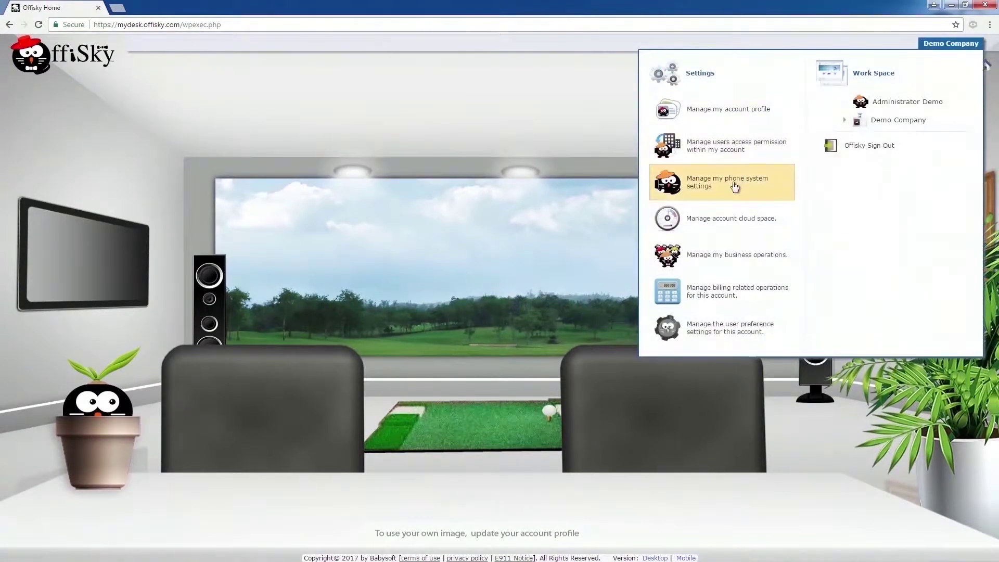
pyautogui.click(732, 186)
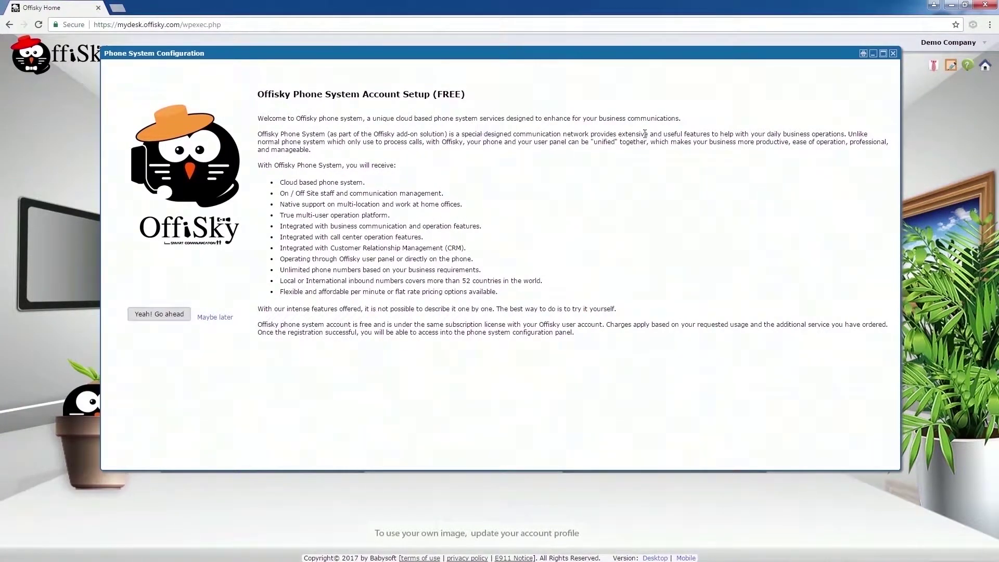
# - Agree to set up a phone system account, keeping the account name and entering country prefix 1
pyautogui.click(158, 315)
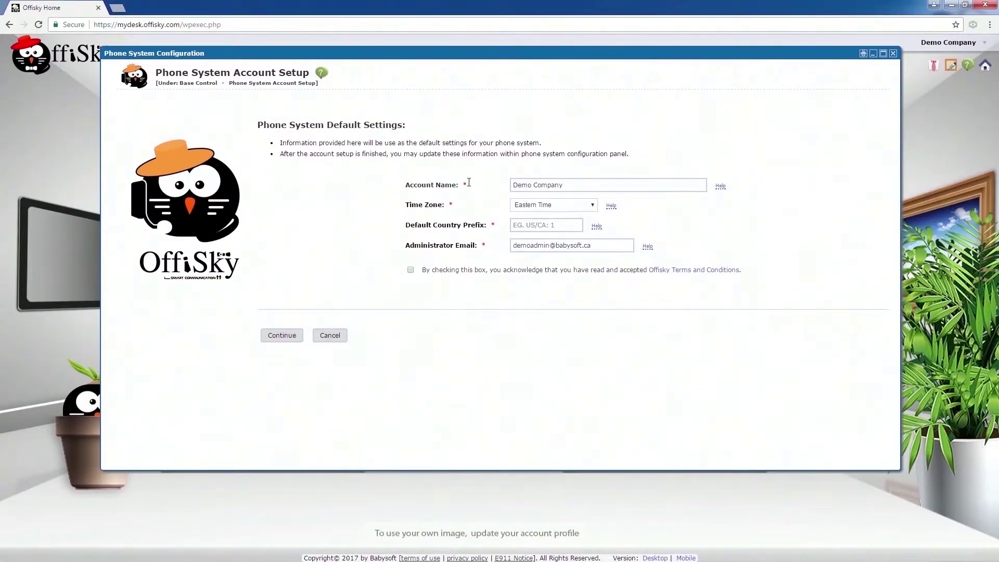
pyautogui.click(575, 183)
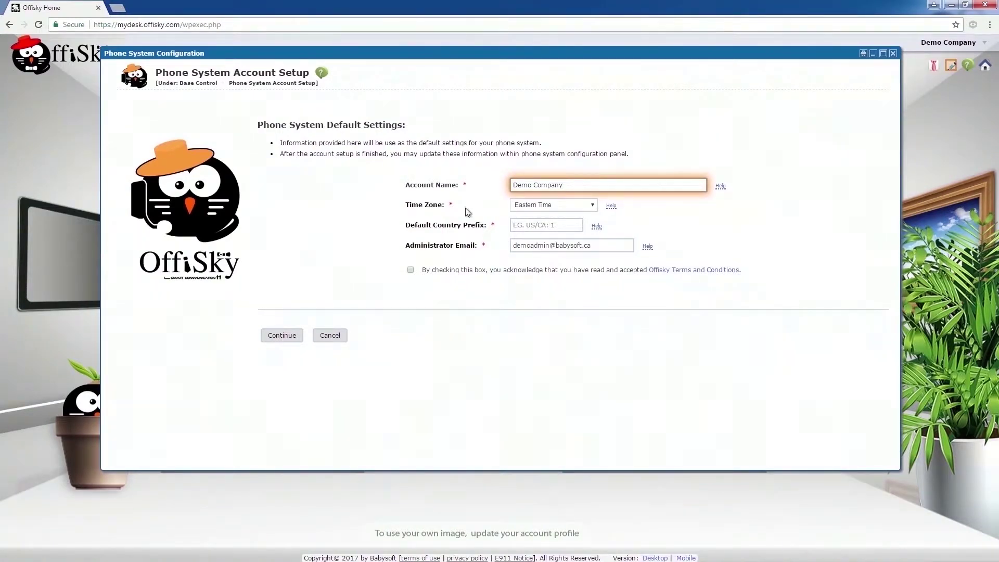
pyautogui.click(360, 225)
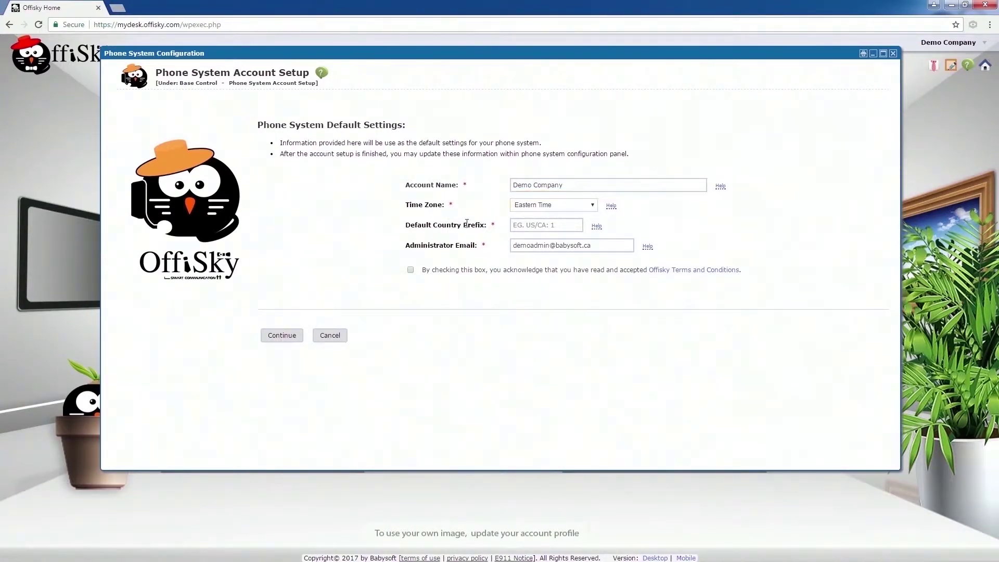
pyautogui.click(523, 223)
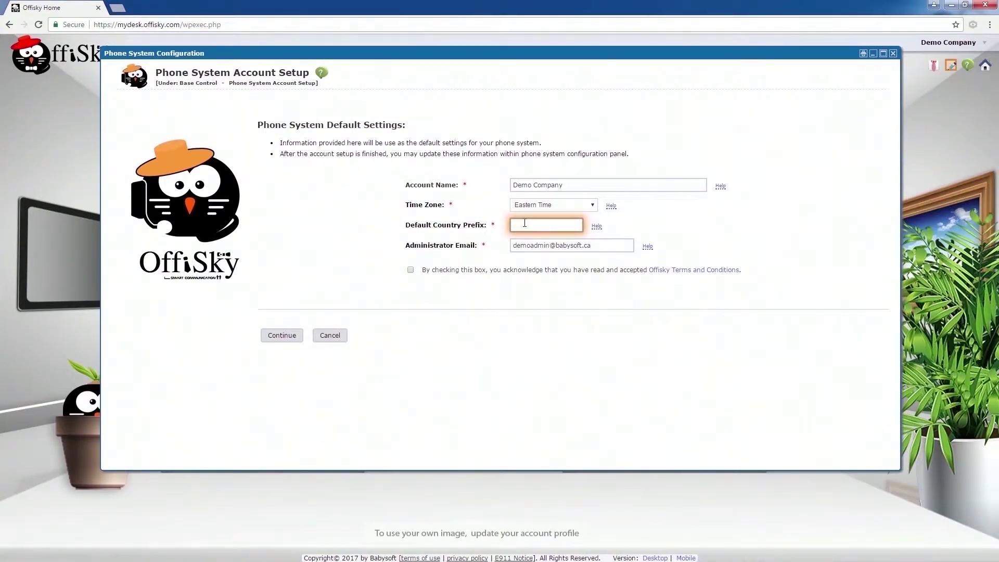
pyautogui.write('1')
pyautogui.press('Tab')
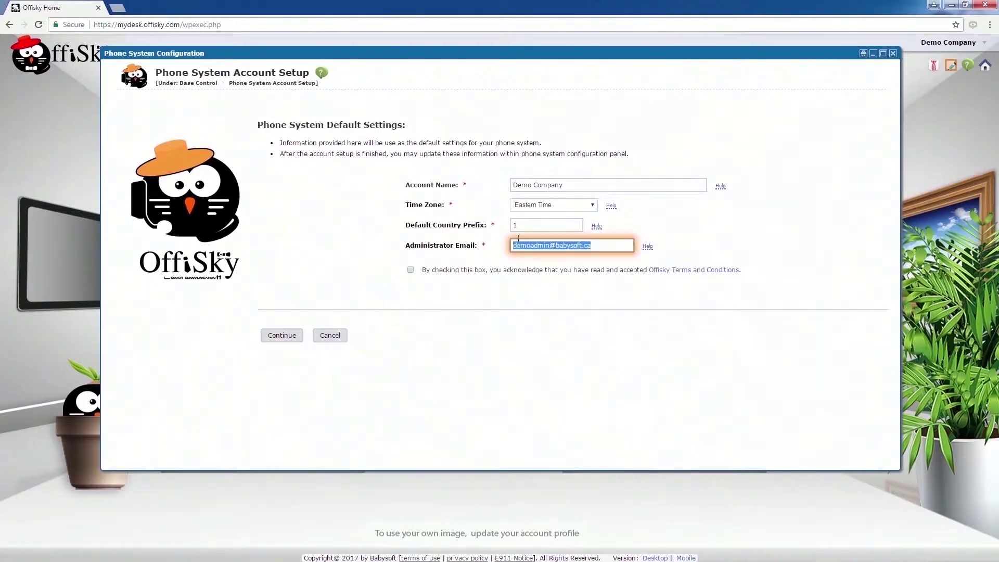
# - Accept the terms and conditions, submit the registration, and enter the Configuration Panel
pyautogui.click(410, 270)
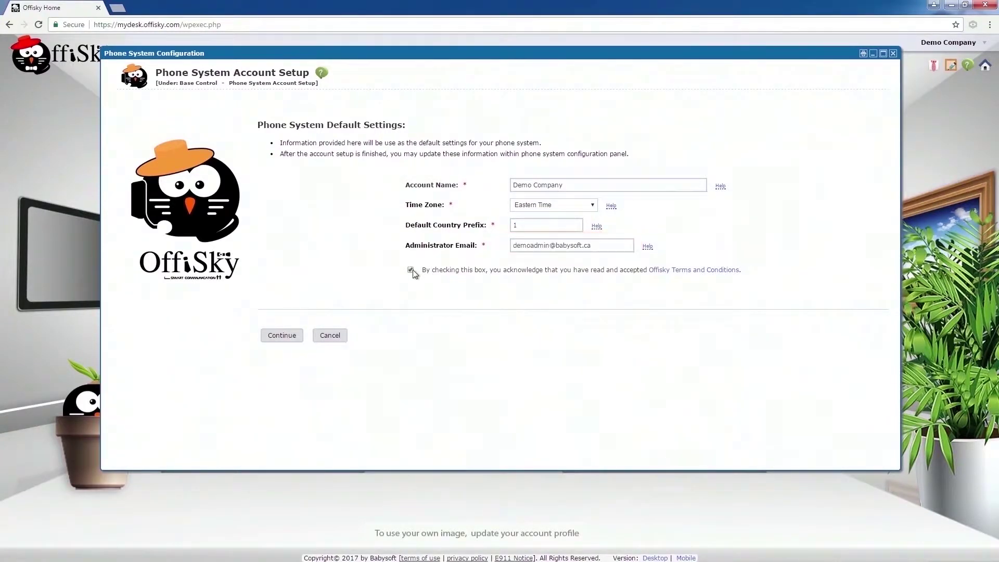
pyautogui.click(273, 337)
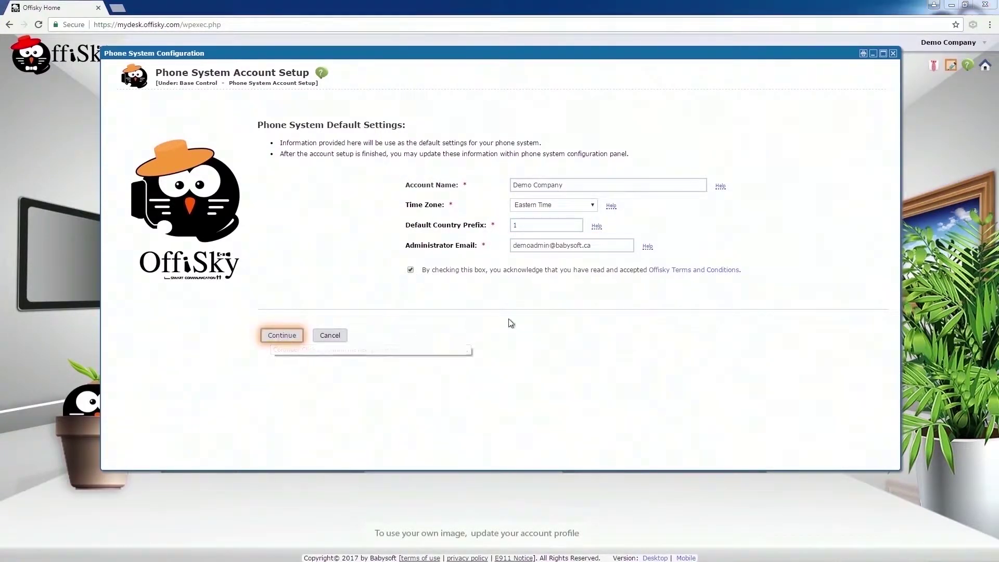
pyautogui.click(541, 110)
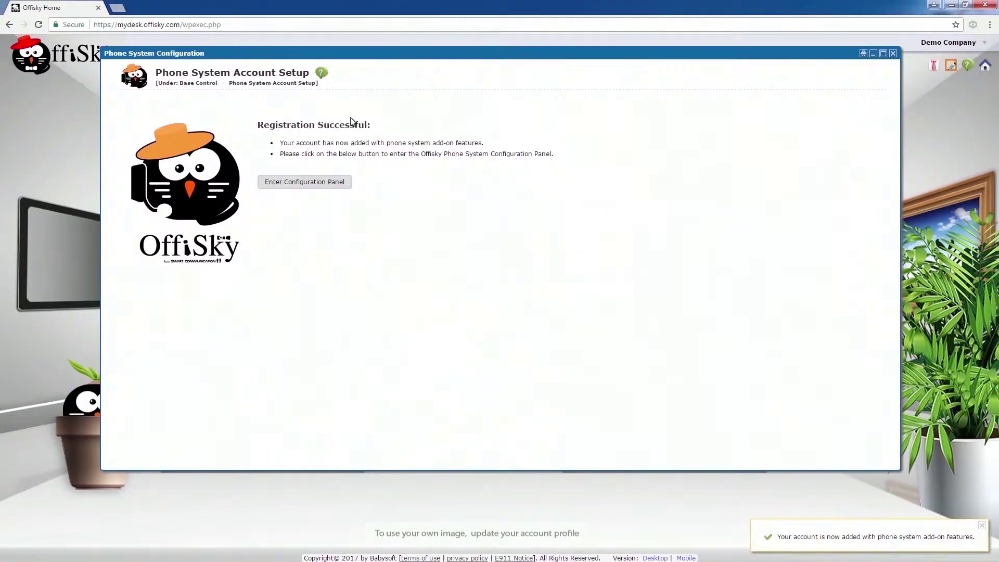
pyautogui.click(343, 184)
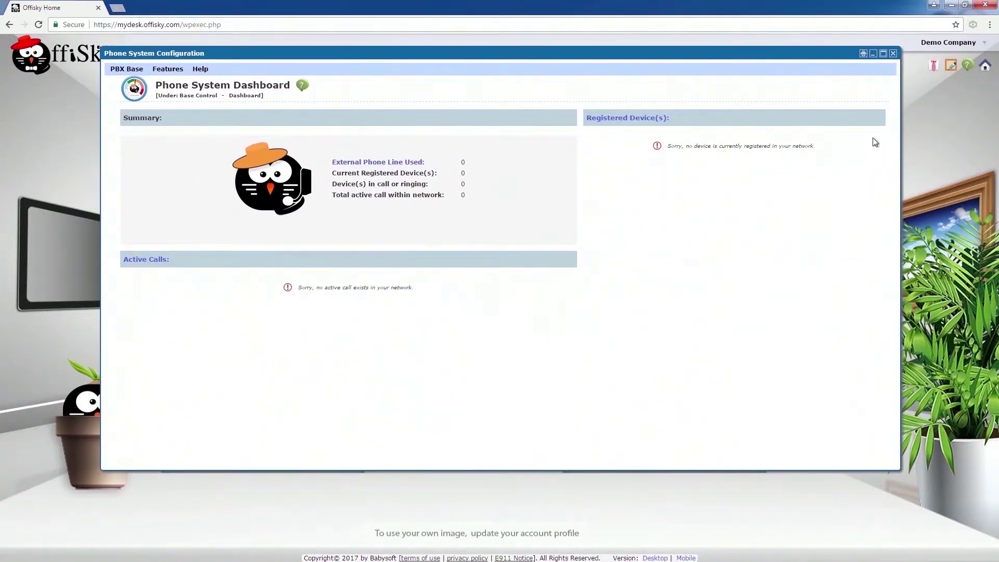
# - Close the Phone System Configuration window after reviewing the empty dashboard
pyautogui.click(893, 53)
# - Go to Demo Company's billing panel and open the Buy Credit page
pyautogui.click(949, 42)
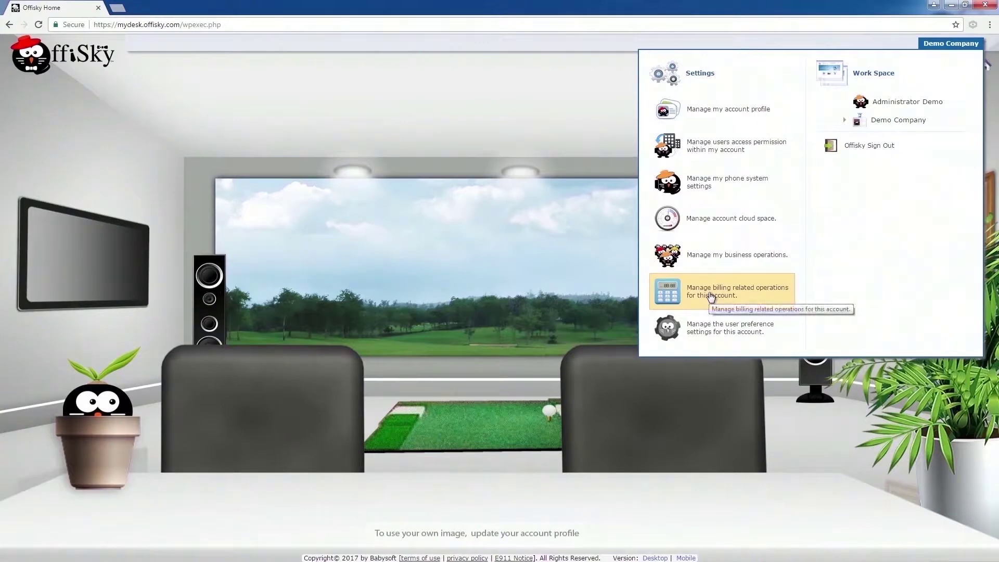
pyautogui.click(743, 295)
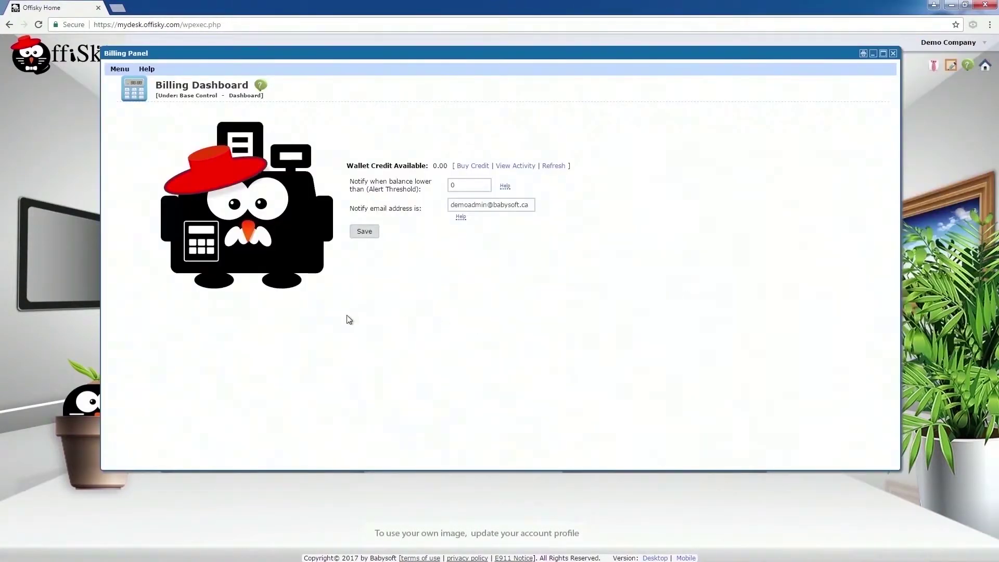
pyautogui.click(478, 167)
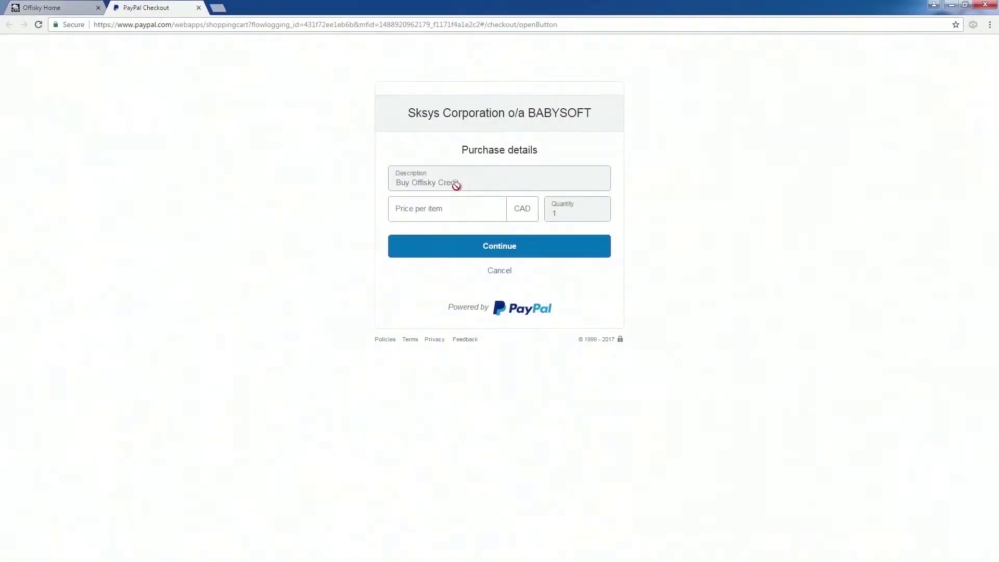
# - Enter a price per item of 20 CAD for the Offisky credit and continue to PayPal
pyautogui.click(441, 208)
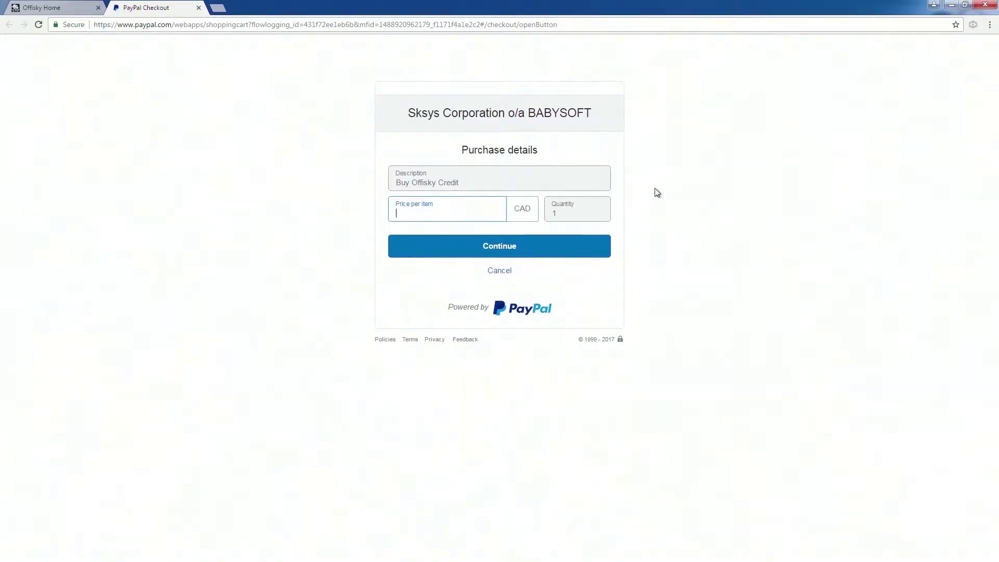
pyautogui.write('20')
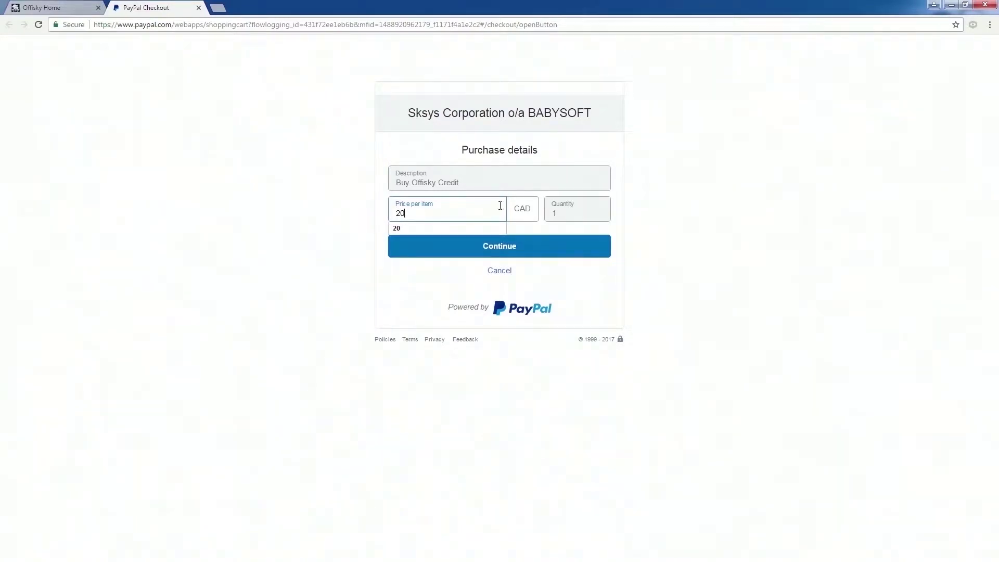
pyautogui.click(498, 246)
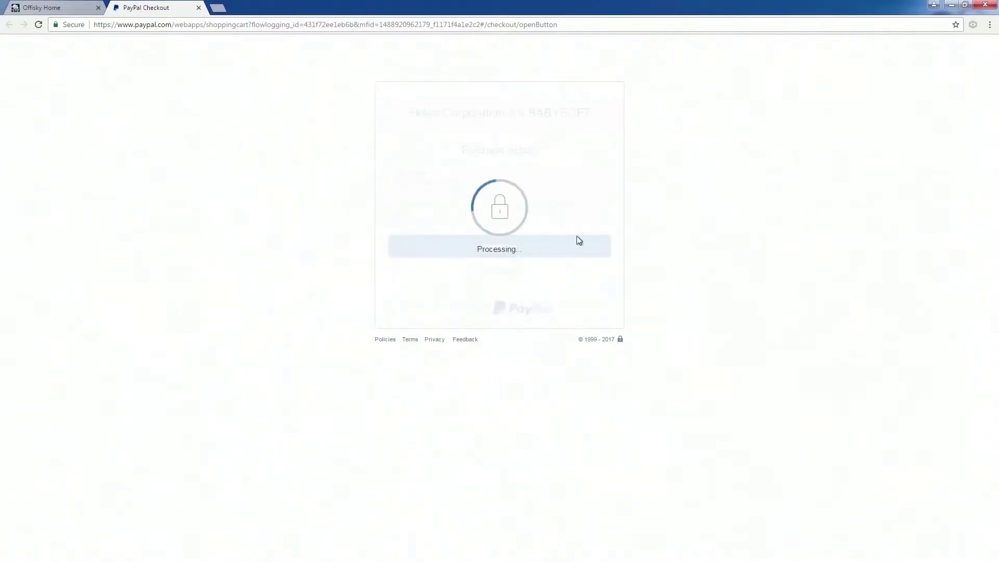
# - Log in to PayPal with the account password to pay, then return to Offisky
pyautogui.write('********')
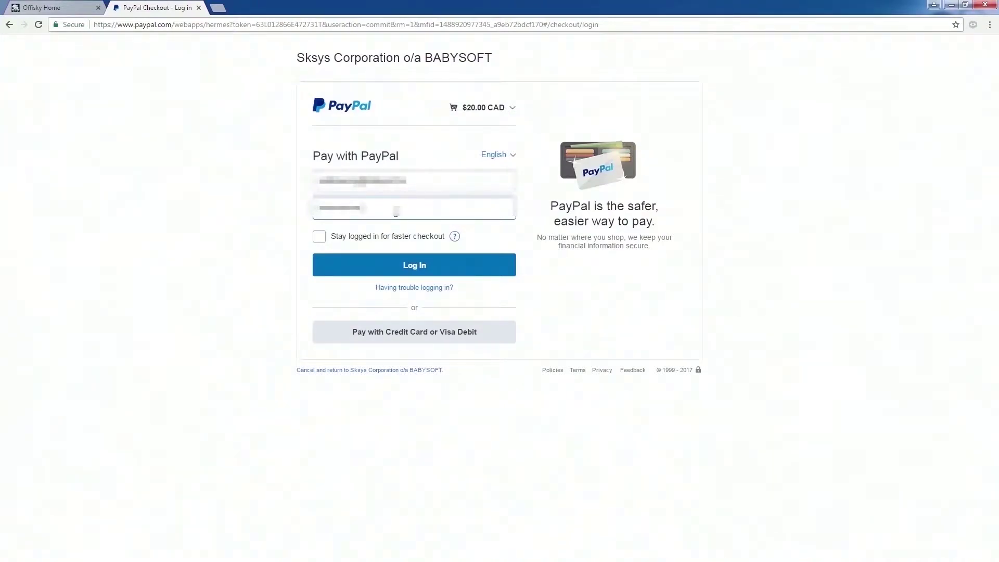
pyautogui.click(422, 266)
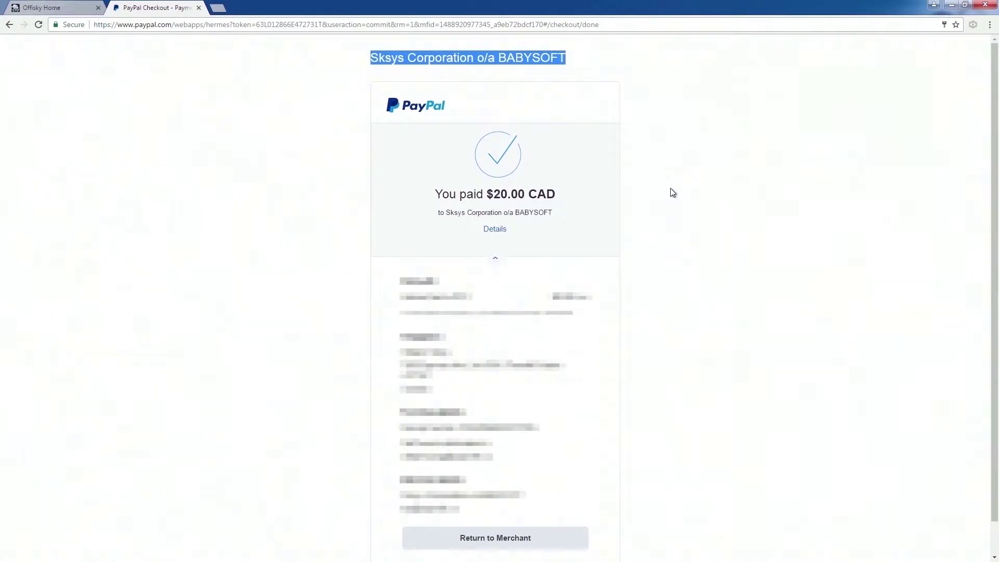
pyautogui.click(657, 190)
pyautogui.scroll(-1, 636, 148)
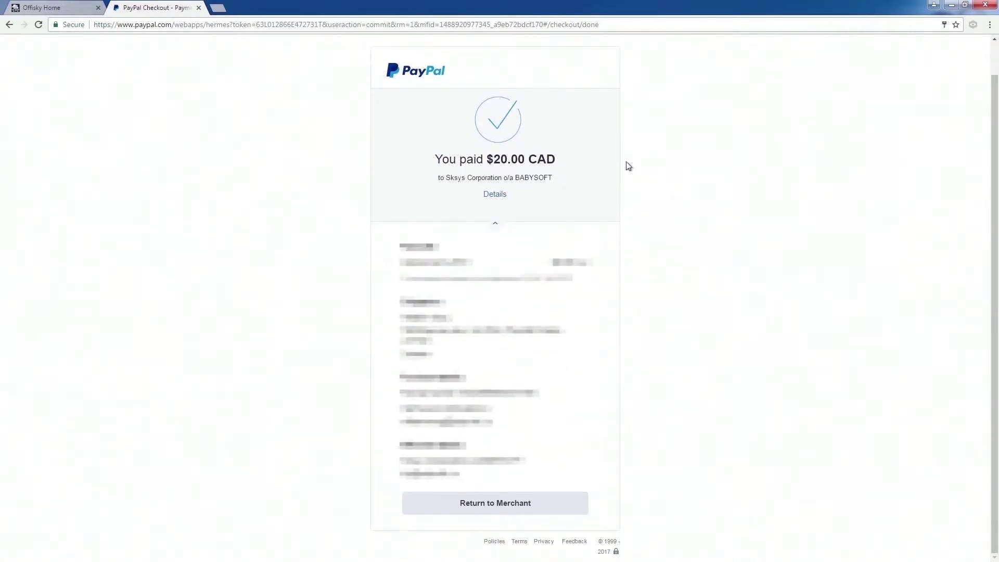
pyautogui.click(513, 508)
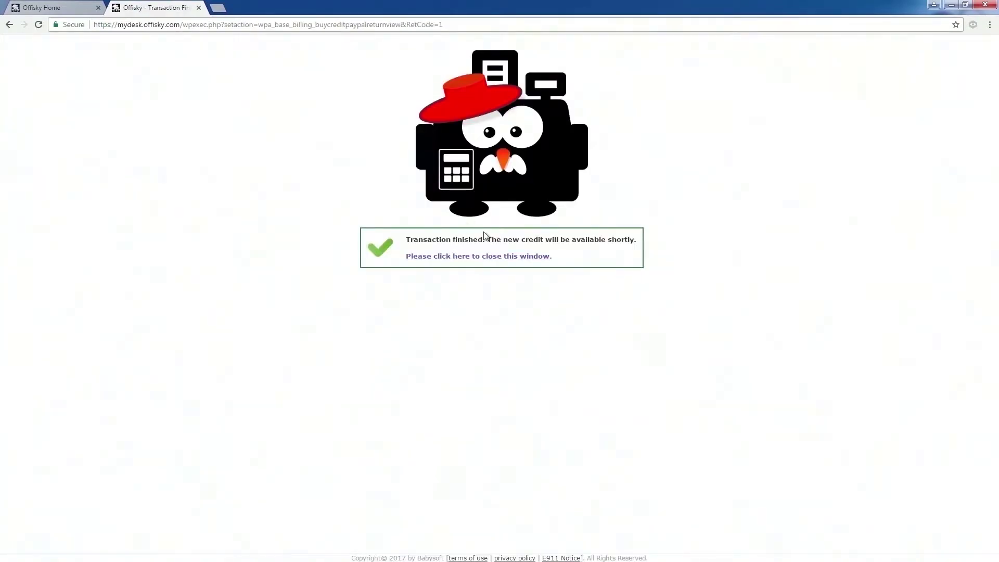
# - Close the transaction window and go back to the Billing Dashboard showing 17.70 wallet credit
pyautogui.click(484, 257)
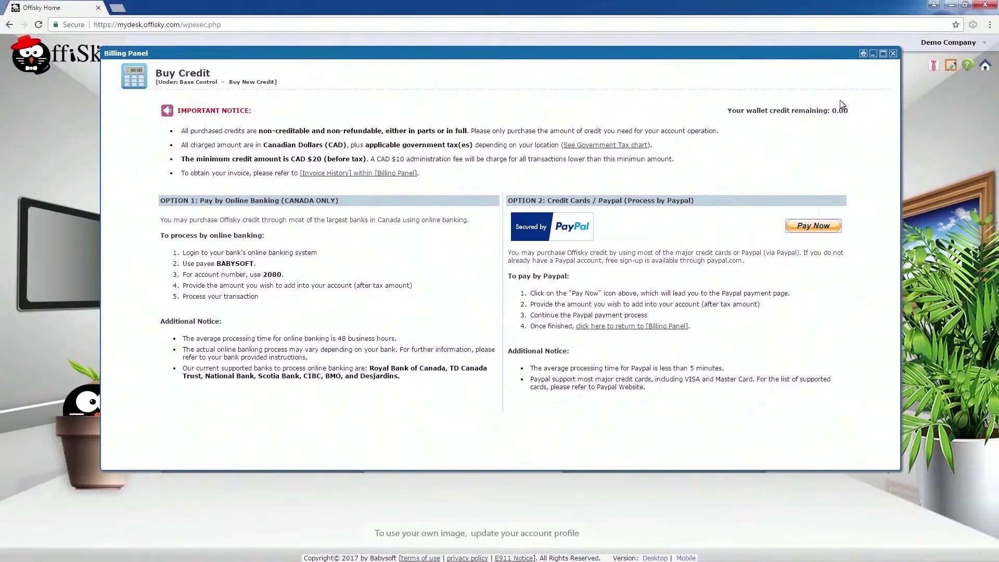
pyautogui.click(167, 111)
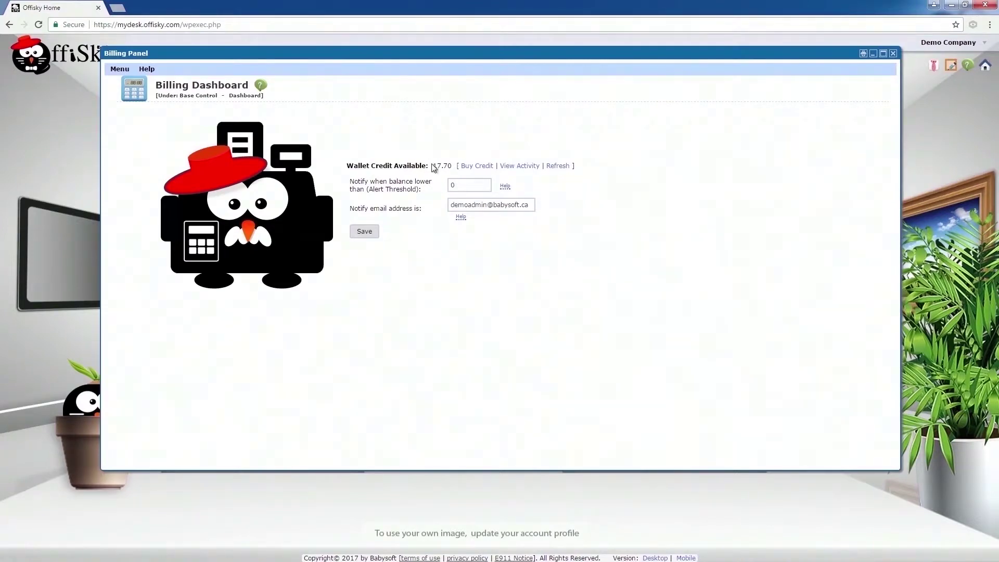
pyautogui.moveTo(434, 166); pyautogui.dragTo(452, 165)
pyautogui.click(117, 69)
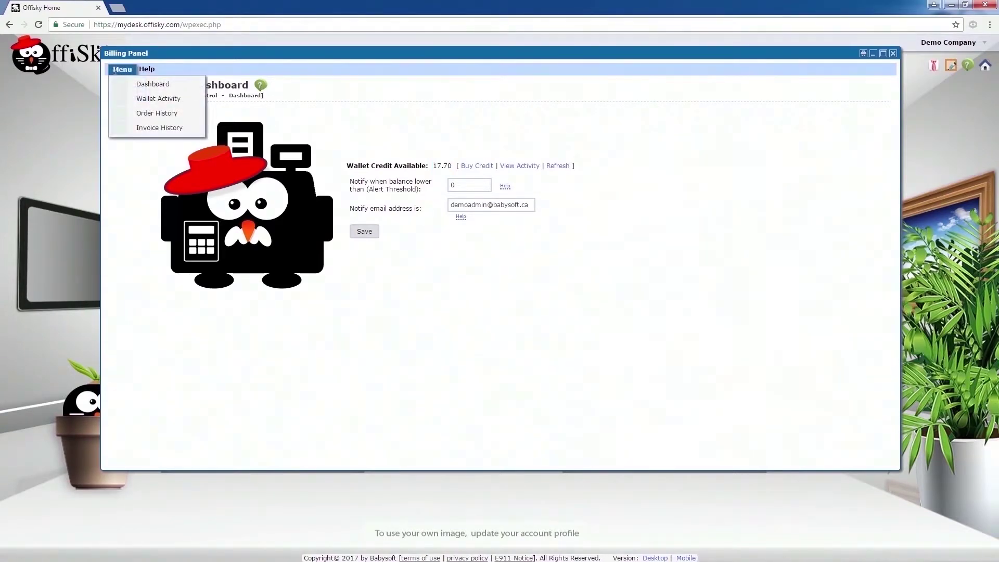
# - View the 20.00 CAD invoice from the invoice history, then close it
pyautogui.click(127, 132)
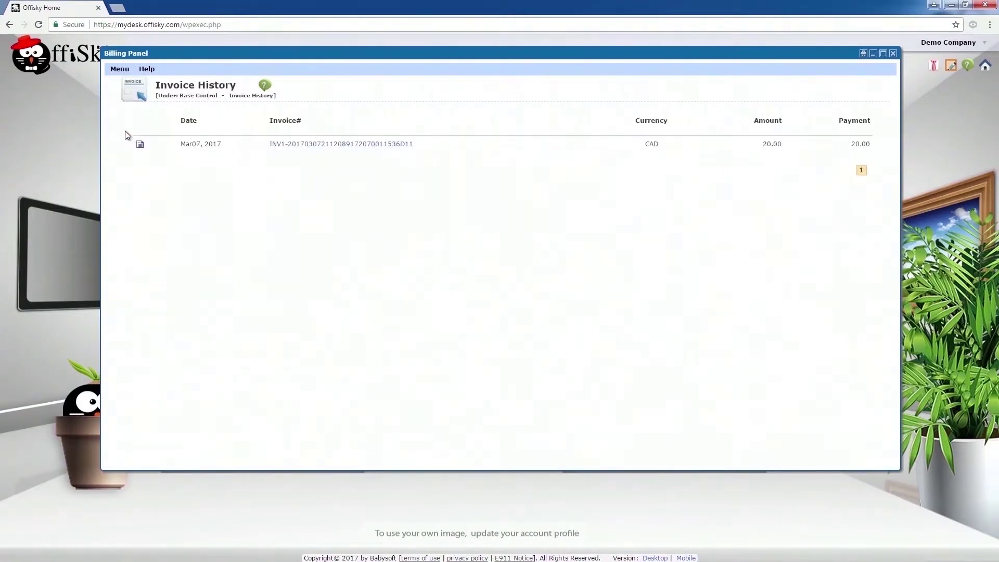
pyautogui.click(353, 144)
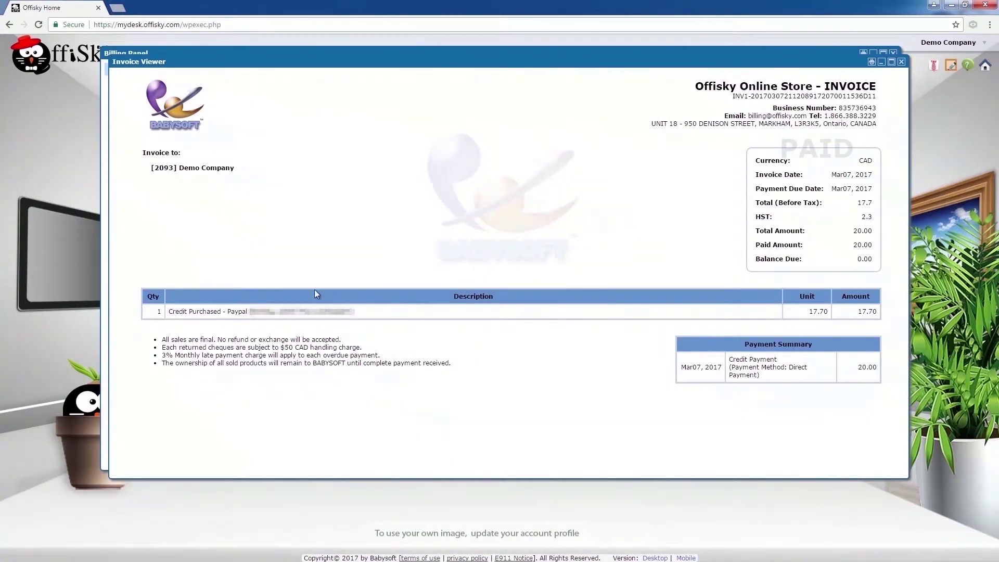
pyautogui.click(902, 62)
# - Close the billing panel and go to the phone system's Voicemail Account list
pyautogui.click(893, 54)
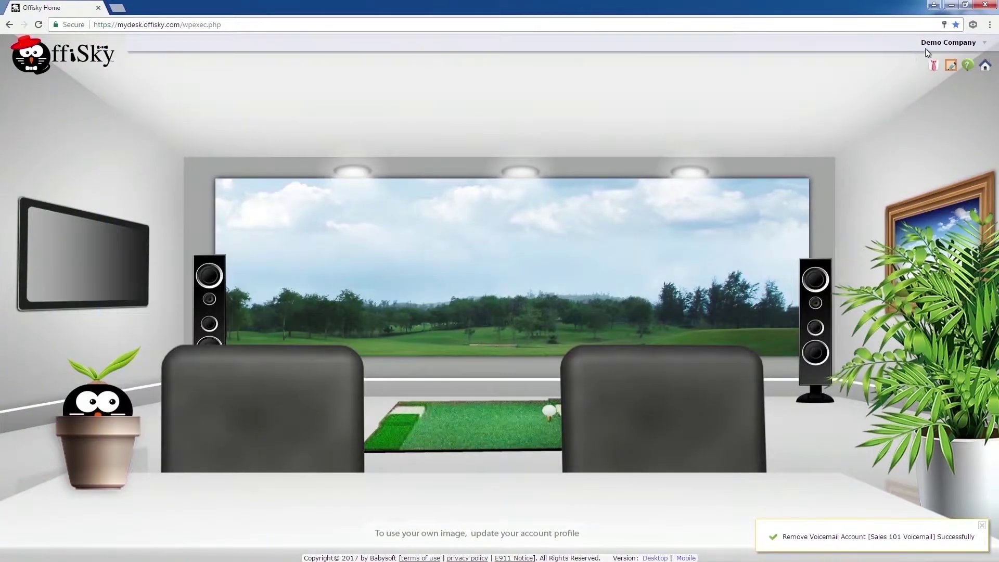
pyautogui.click(932, 44)
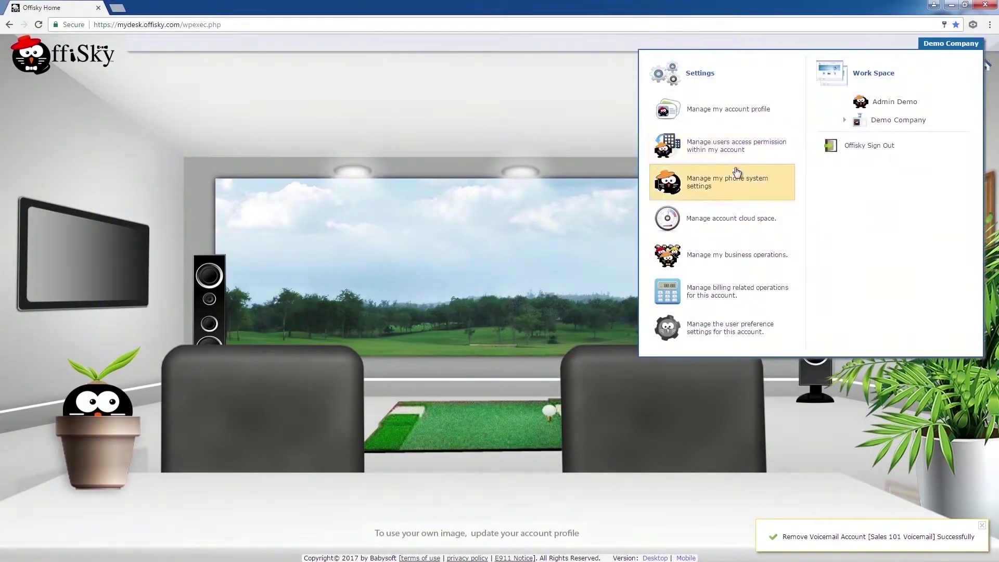
pyautogui.click(733, 181)
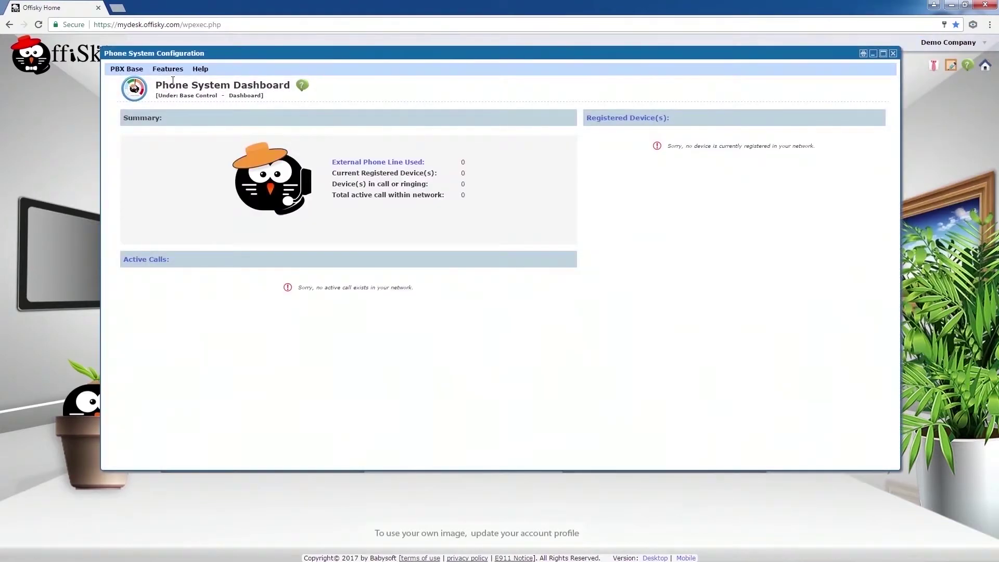
pyautogui.click(127, 68)
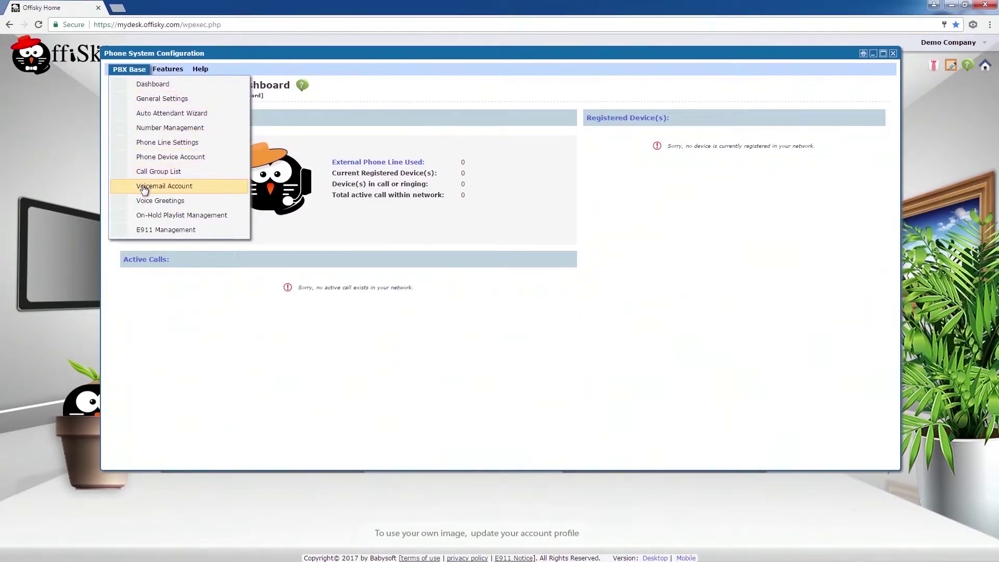
pyautogui.click(144, 186)
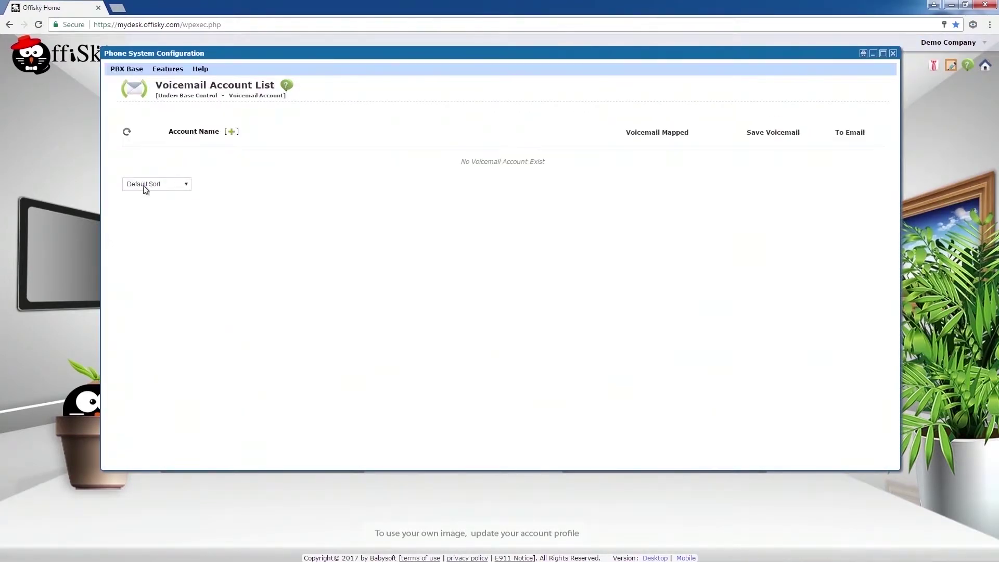
# - Create two new voicemail accounts and open the first one's details
pyautogui.click(231, 132)
pyautogui.click(542, 100)
pyautogui.click(231, 132)
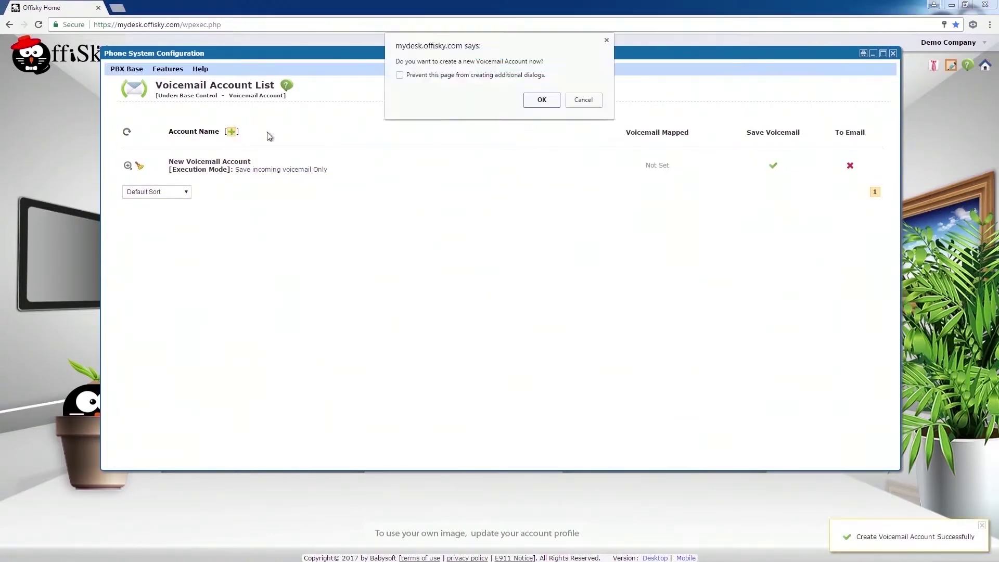
pyautogui.click(526, 101)
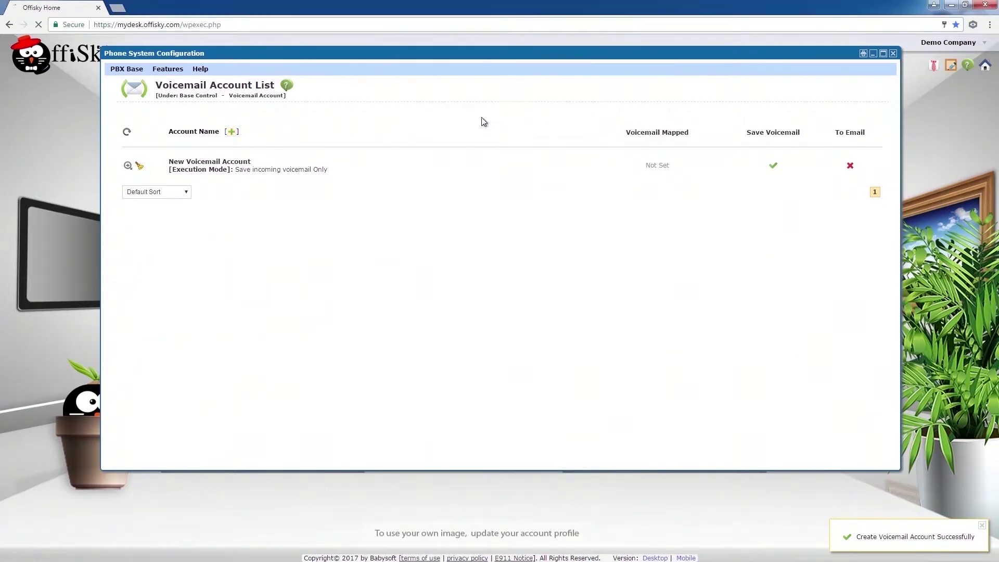
pyautogui.click(131, 165)
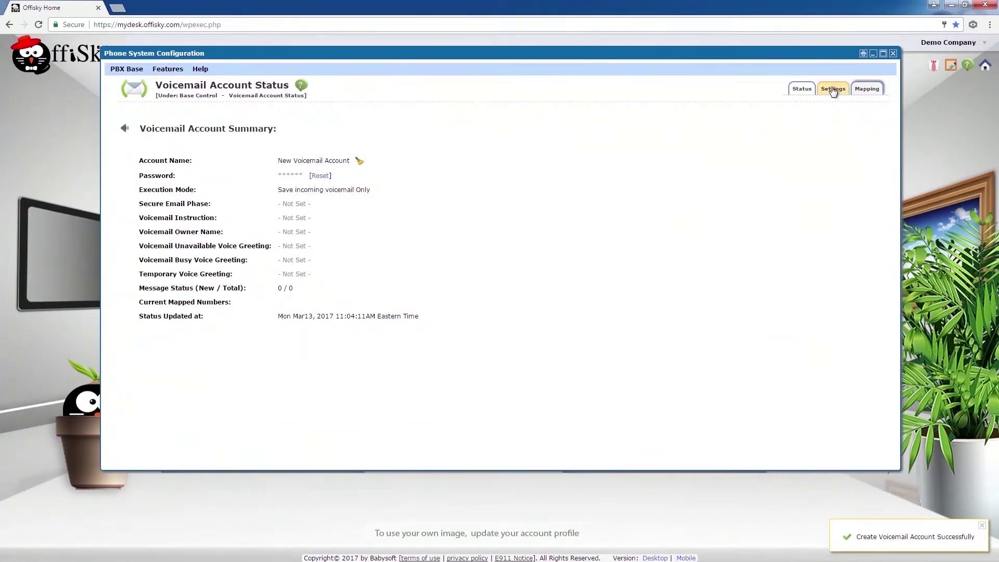
# - Rename the first voicemail account to Sales 101 with mode 'save voicemail and email extension owner'
pyautogui.click(833, 89)
pyautogui.moveTo(488, 142); pyautogui.dragTo(403, 140)
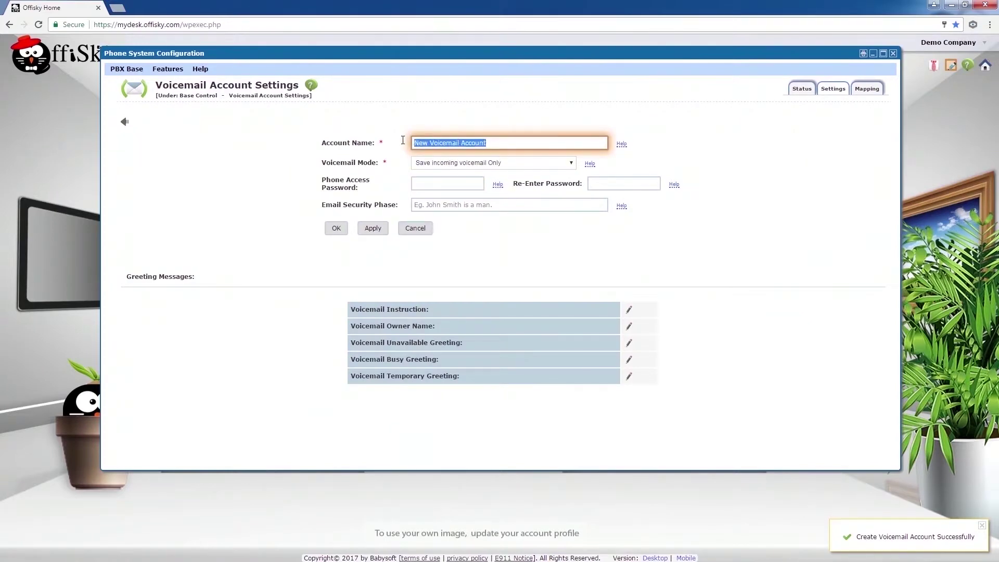
pyautogui.write('Sales 101')
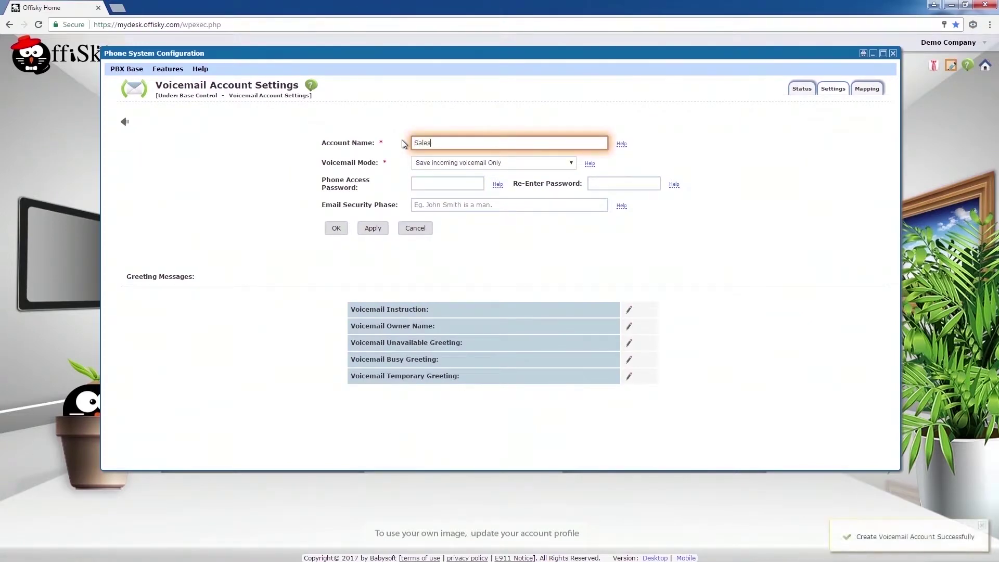
pyautogui.click(448, 165)
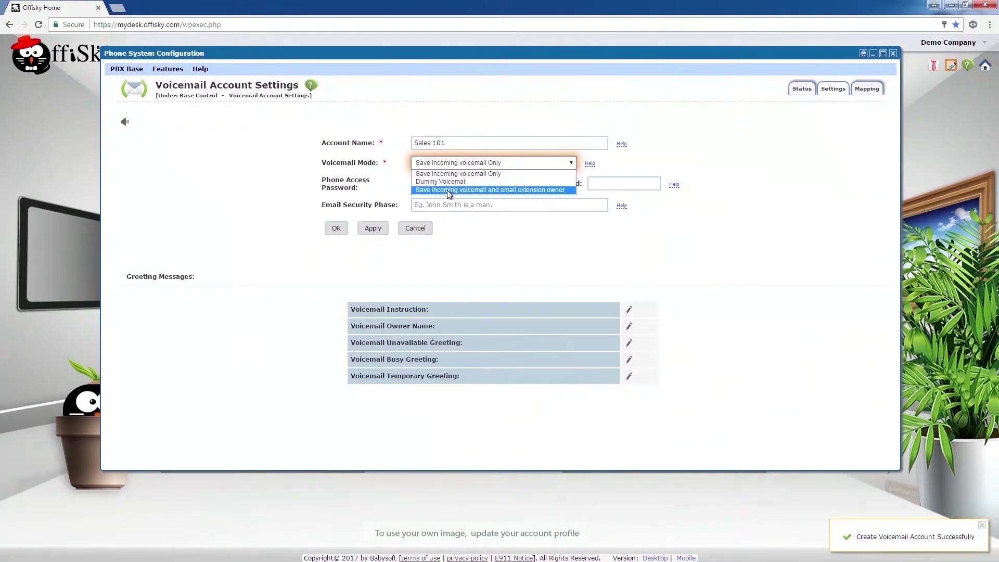
pyautogui.click(449, 190)
# - Enter the phone access password twice and an email security phrase, then save the settings
pyautogui.click(440, 182)
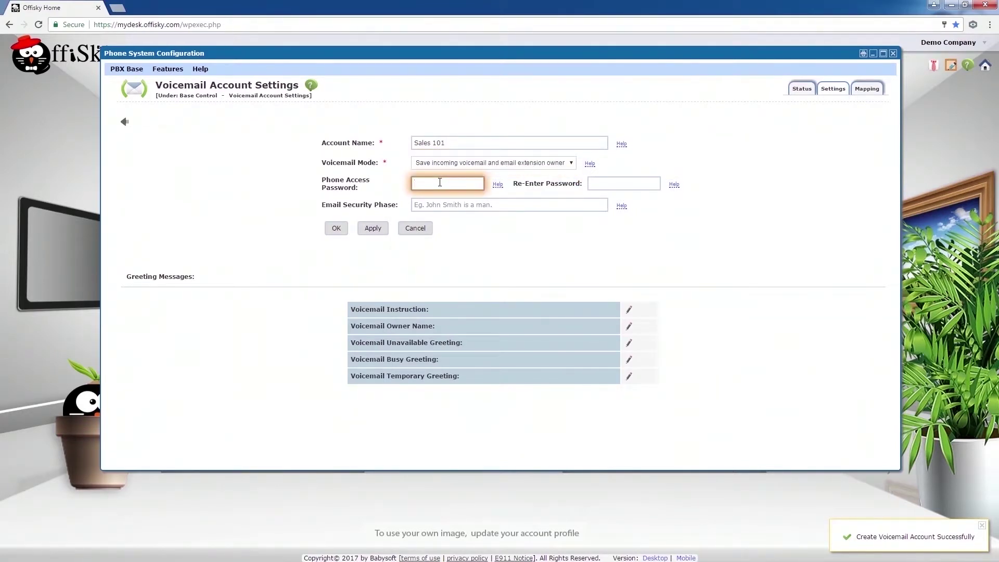
pyautogui.press('Tab')
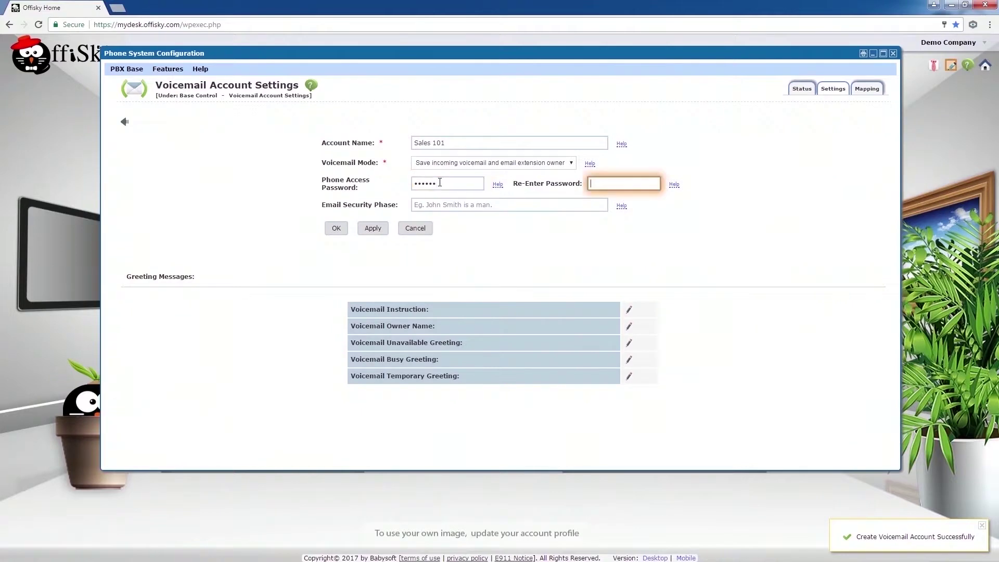
pyautogui.write('123456')
pyautogui.press('Tab')
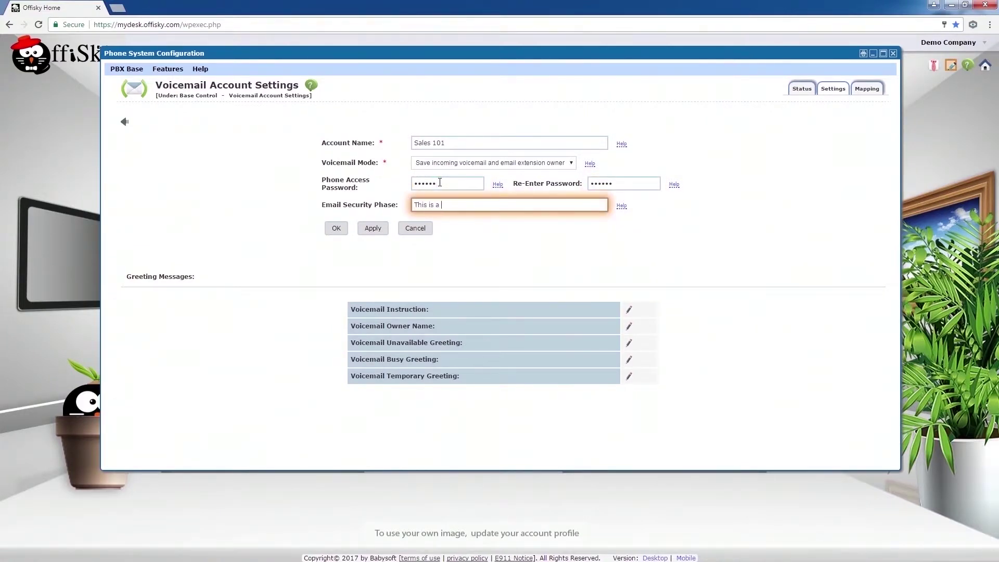
pyautogui.write('This is a secure email from Demo Company')
pyautogui.hotkey('ctrl', 'a')
pyautogui.click(457, 268)
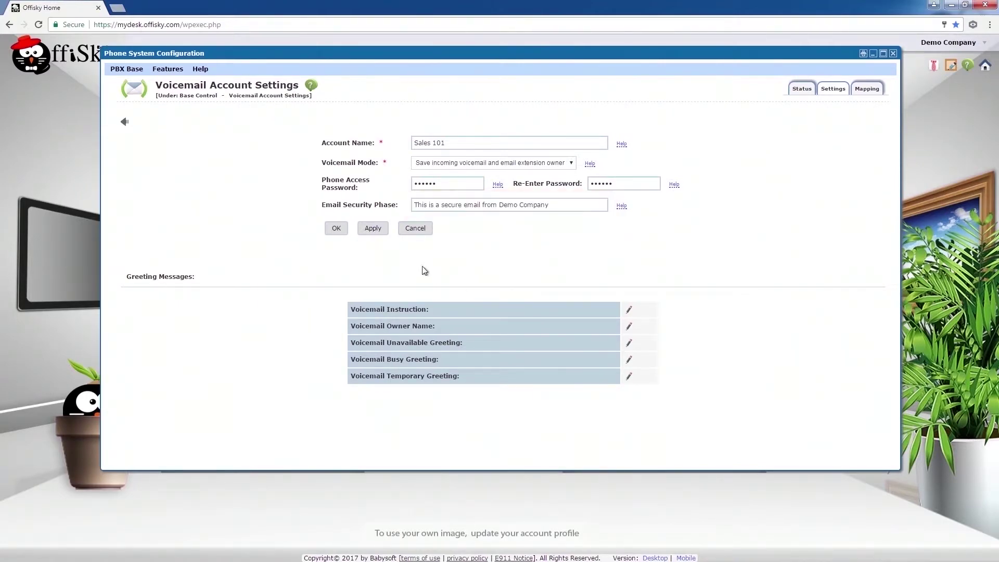
pyautogui.click(336, 228)
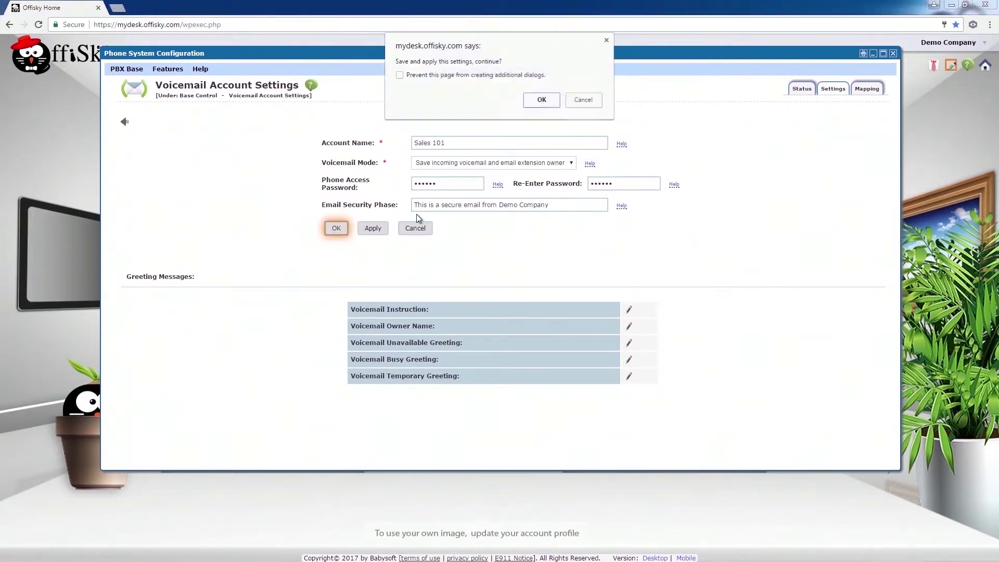
pyautogui.click(540, 100)
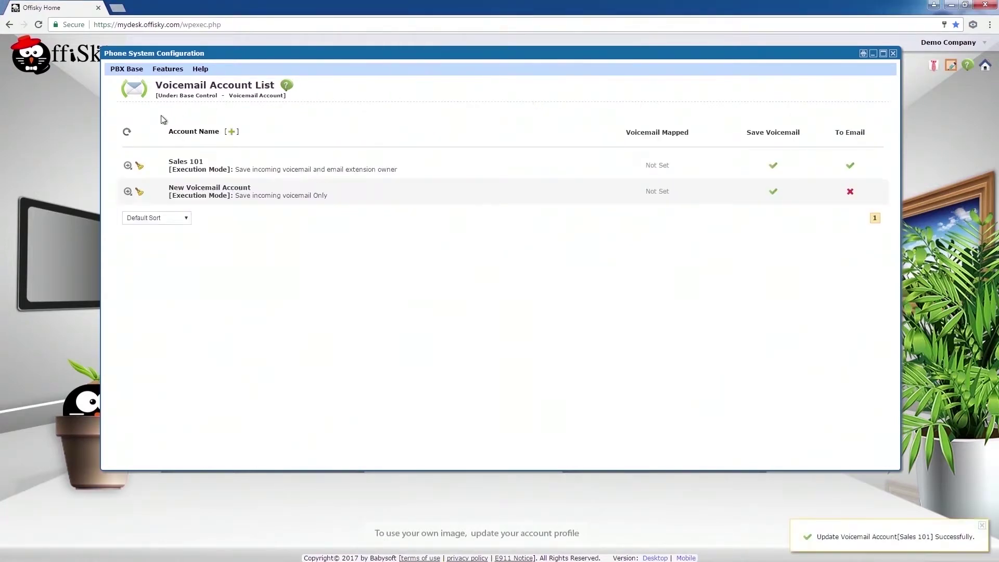
# - Rename the second voicemail account to Billing 102 and set it to save voicemail and email the extension owner
pyautogui.click(128, 191)
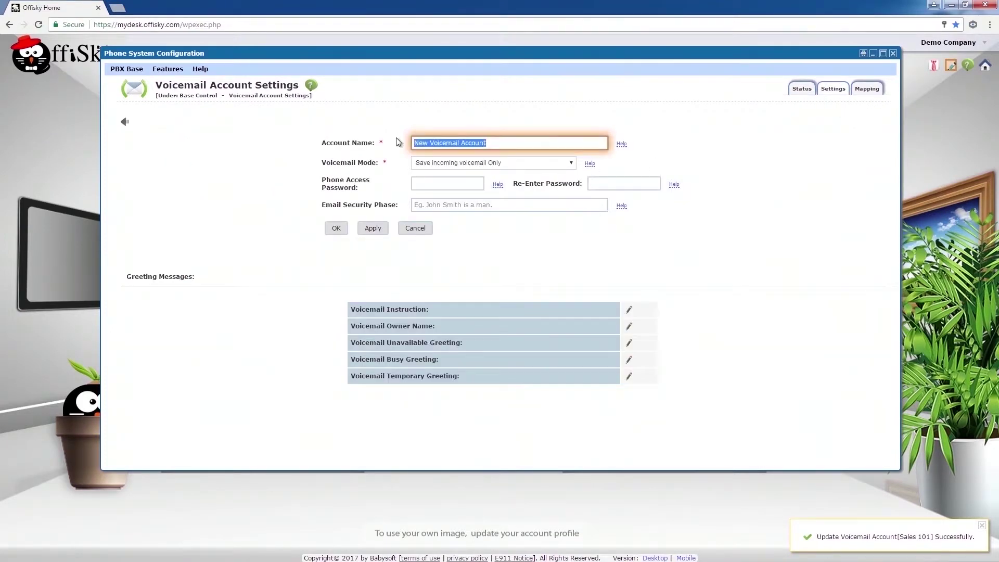
pyautogui.write('Billing 102')
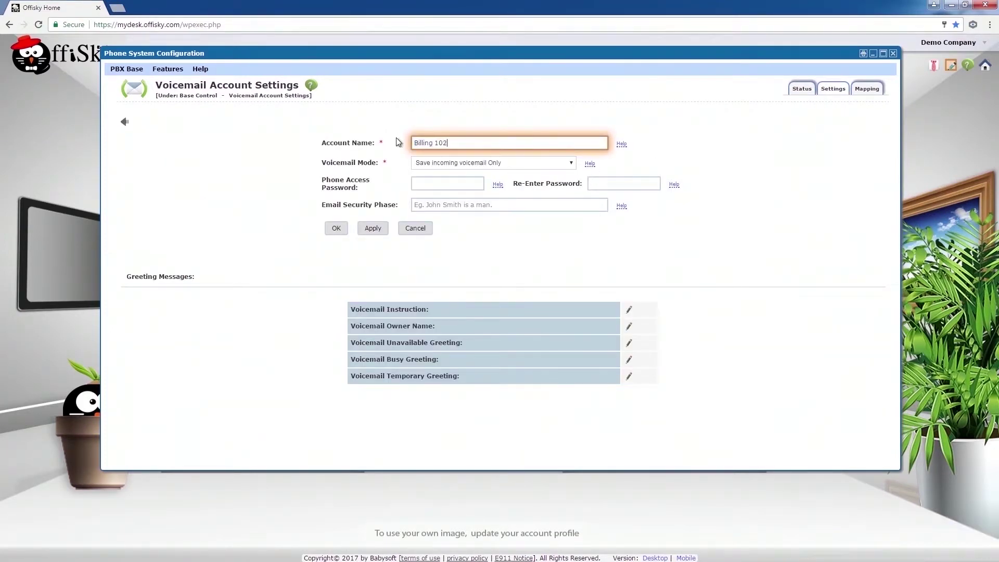
pyautogui.click(436, 164)
pyautogui.click(435, 190)
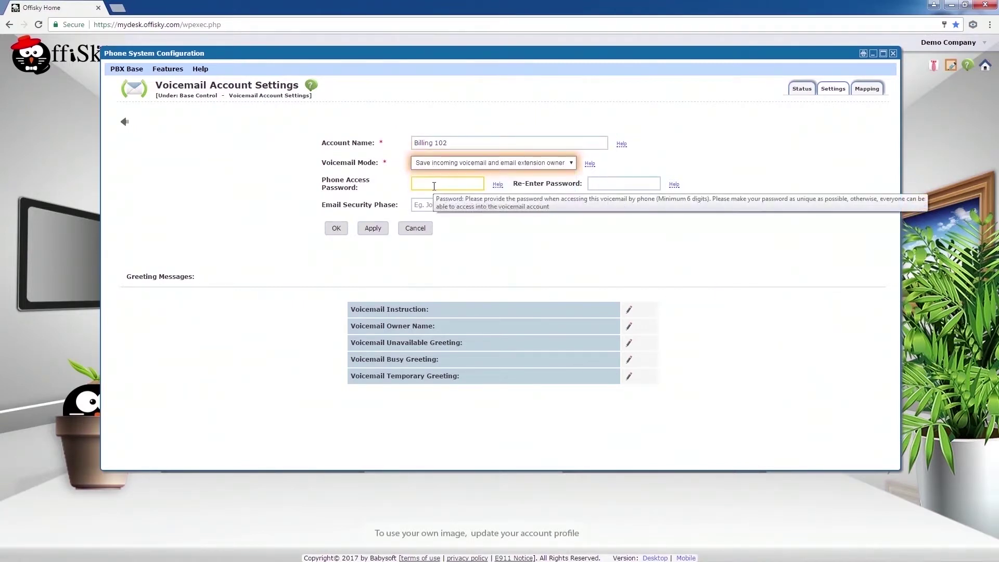
# - Give Billing 102 a phone access password and an email security phrase, then save the account
pyautogui.click(434, 184)
pyautogui.press('Tab')
pyautogui.write('12')
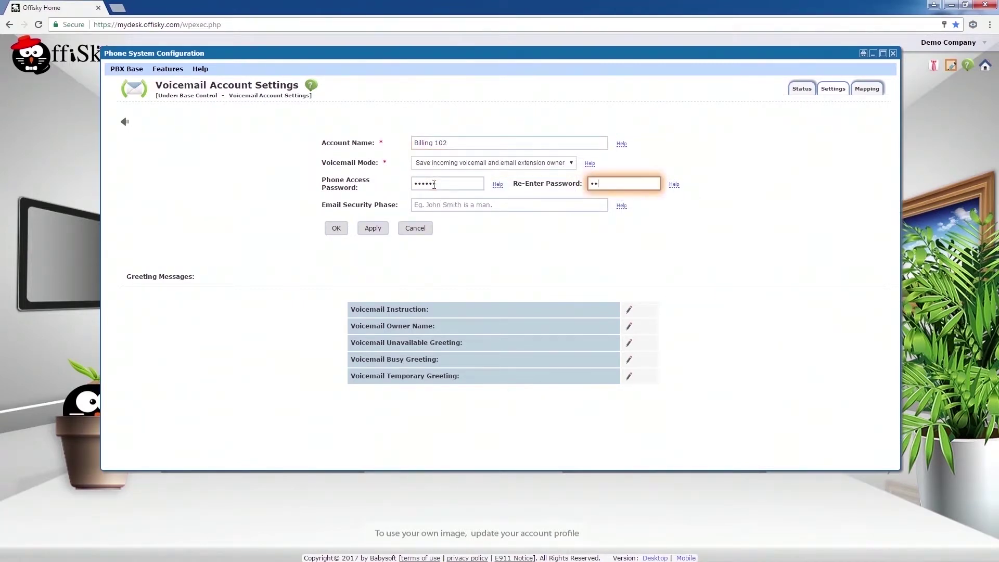
pyautogui.write('3456')
pyautogui.press('Tab')
pyautogui.write('This is a secure email from Demo Company')
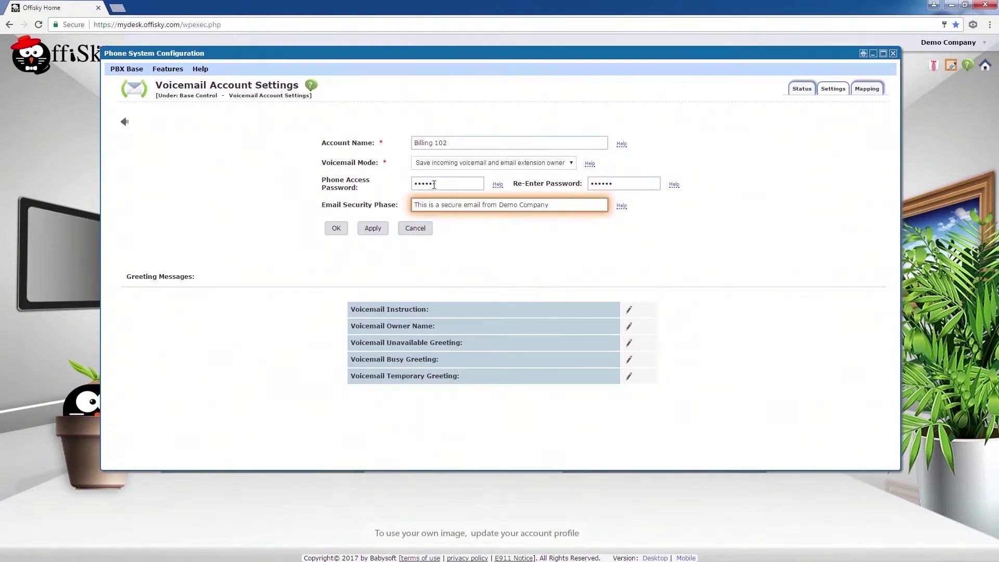
pyautogui.click(337, 228)
pyautogui.click(541, 100)
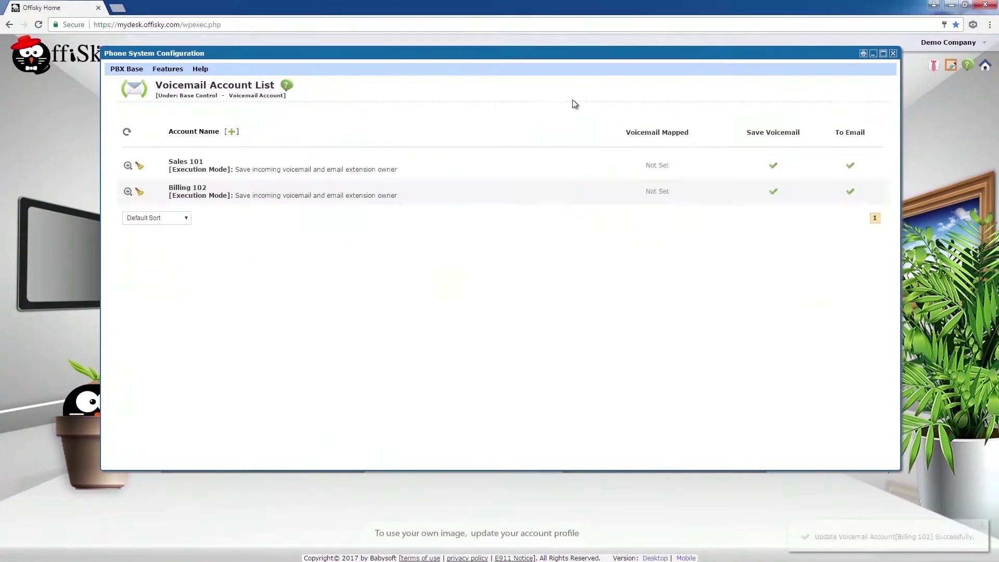
pyautogui.click(134, 76)
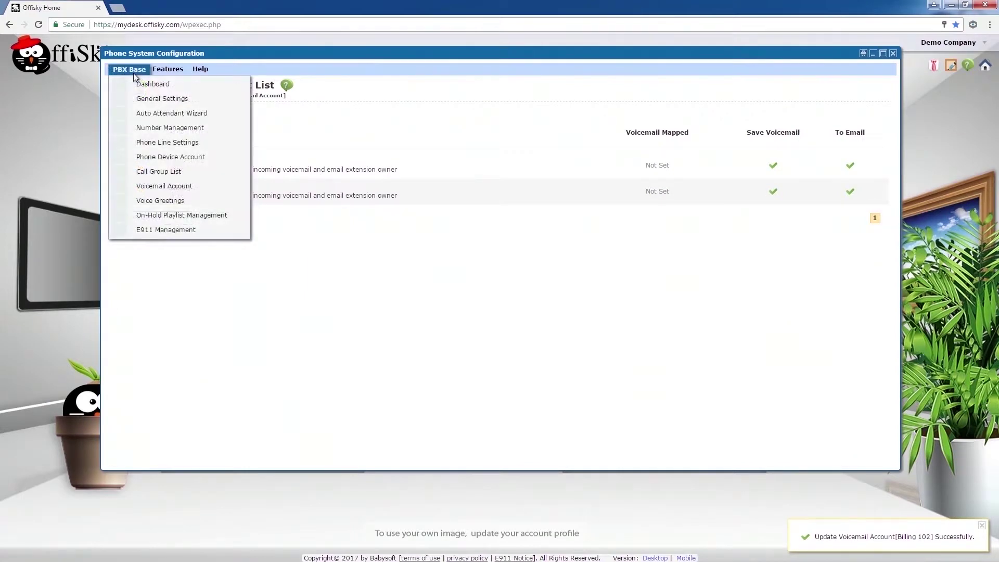
# - Order a new Canada local number package (4.03 now, 2.50/mo) from Number Management
pyautogui.click(140, 127)
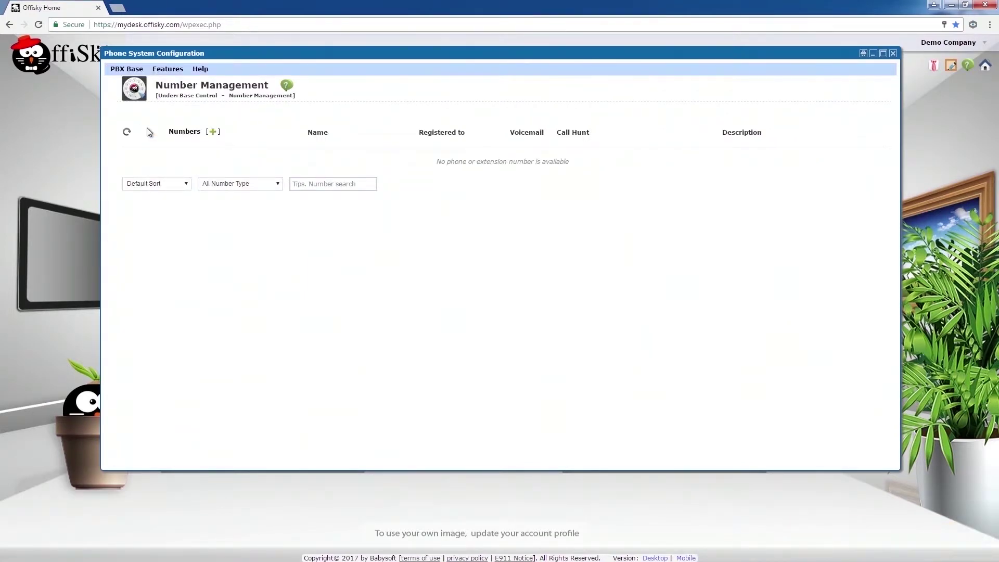
pyautogui.click(213, 132)
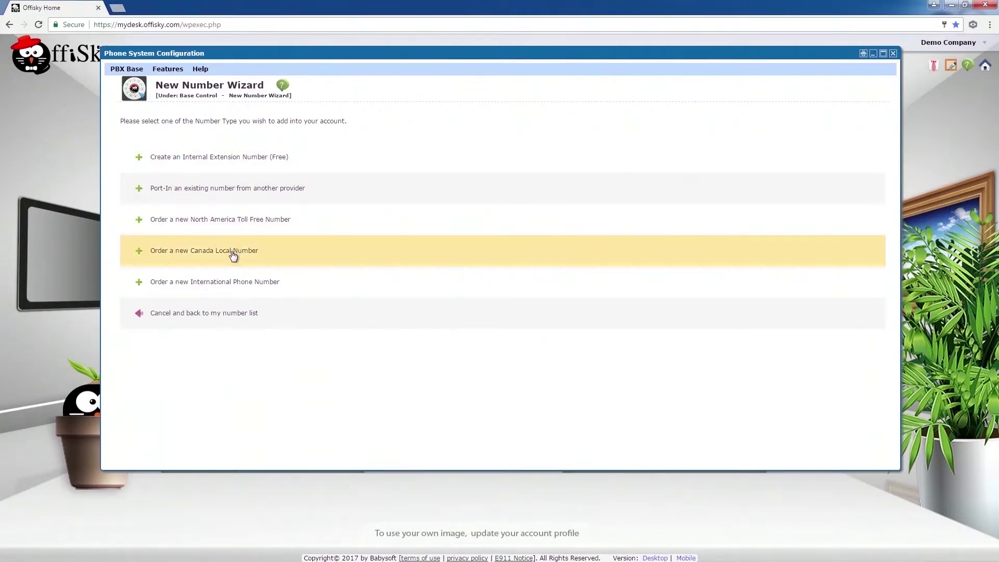
pyautogui.click(232, 254)
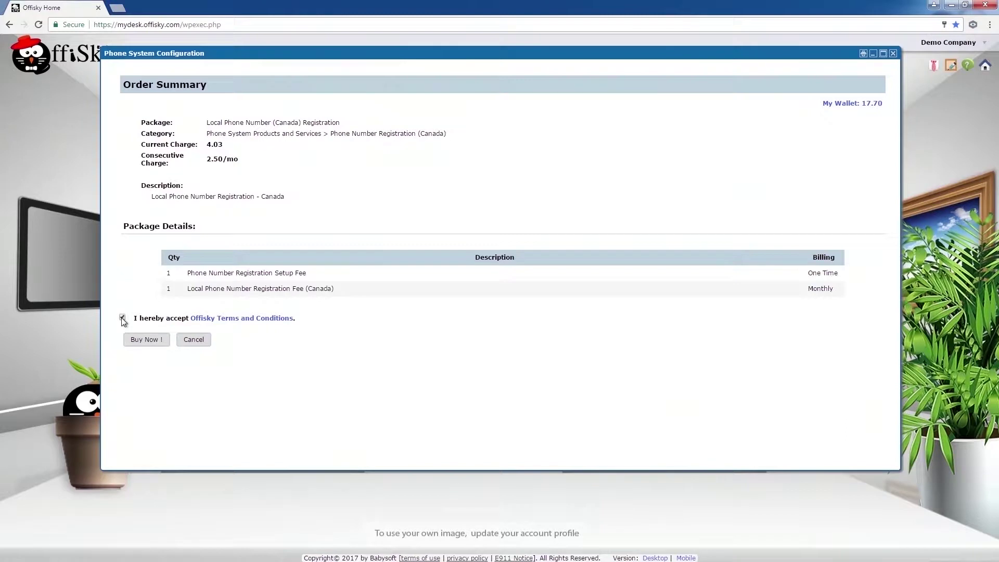
pyautogui.click(132, 337)
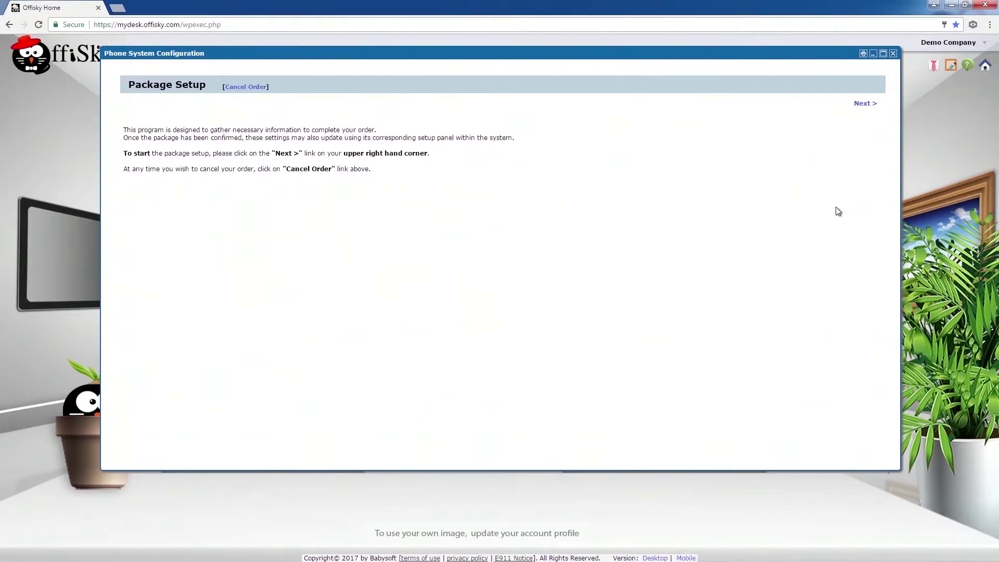
# - Set up the purchased number's location as Province Ontario, Area Toronto, ON
pyautogui.click(862, 104)
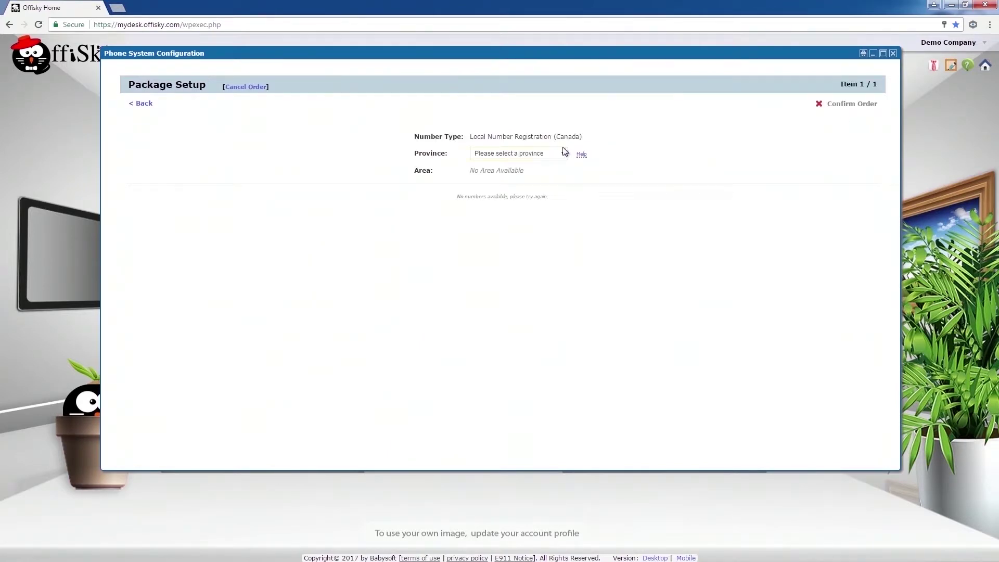
pyautogui.click(541, 152)
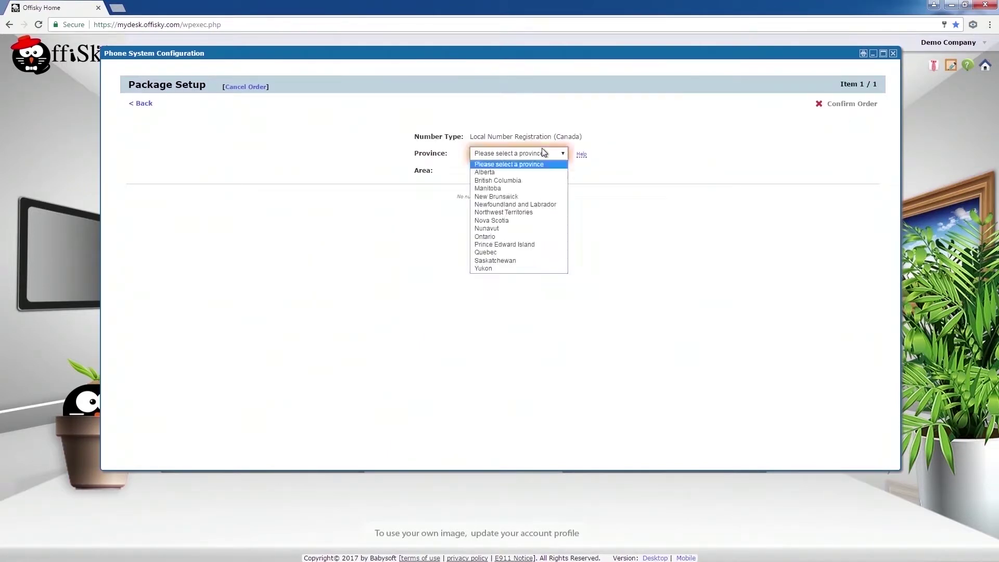
pyautogui.click(498, 237)
pyautogui.click(508, 173)
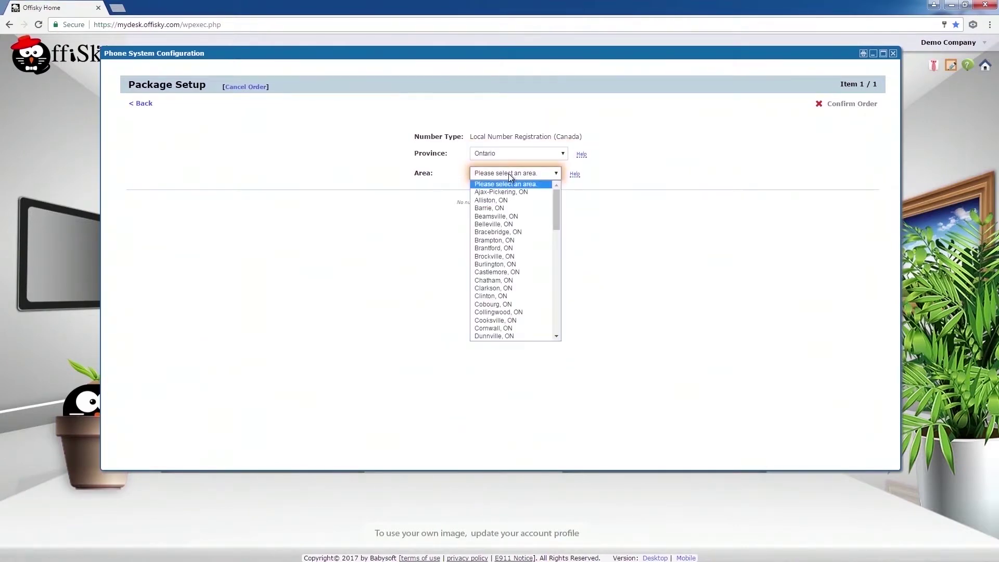
pyautogui.scroll(-10, 499, 295)
pyautogui.click(494, 305)
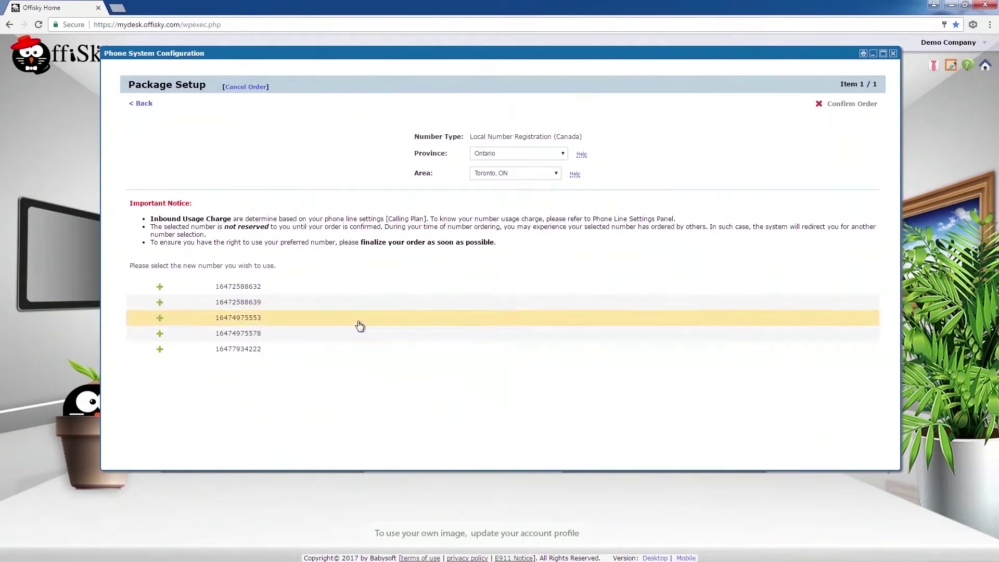
# - Pick the last available Toronto number, confirm it and place the order
pyautogui.click(282, 358)
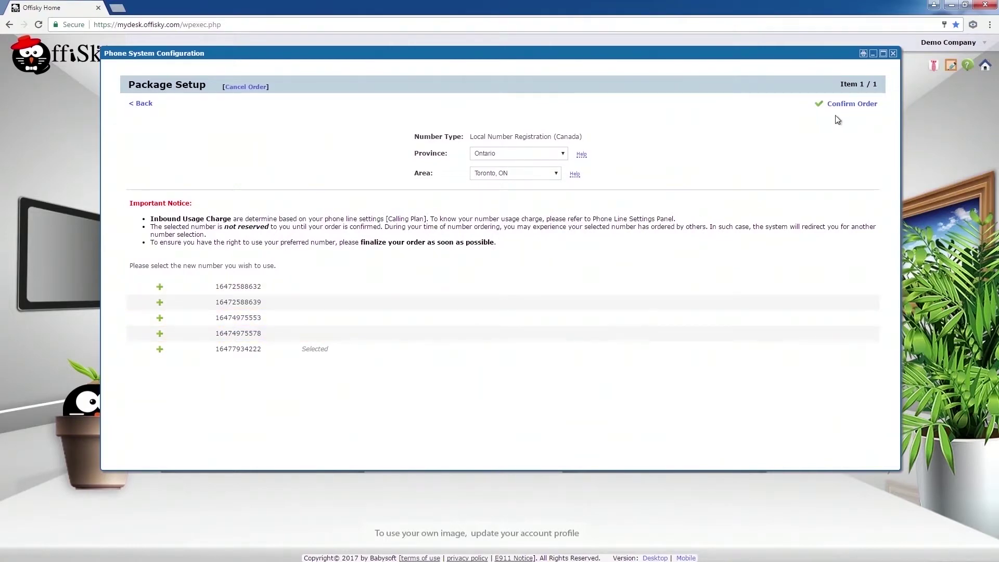
pyautogui.click(848, 107)
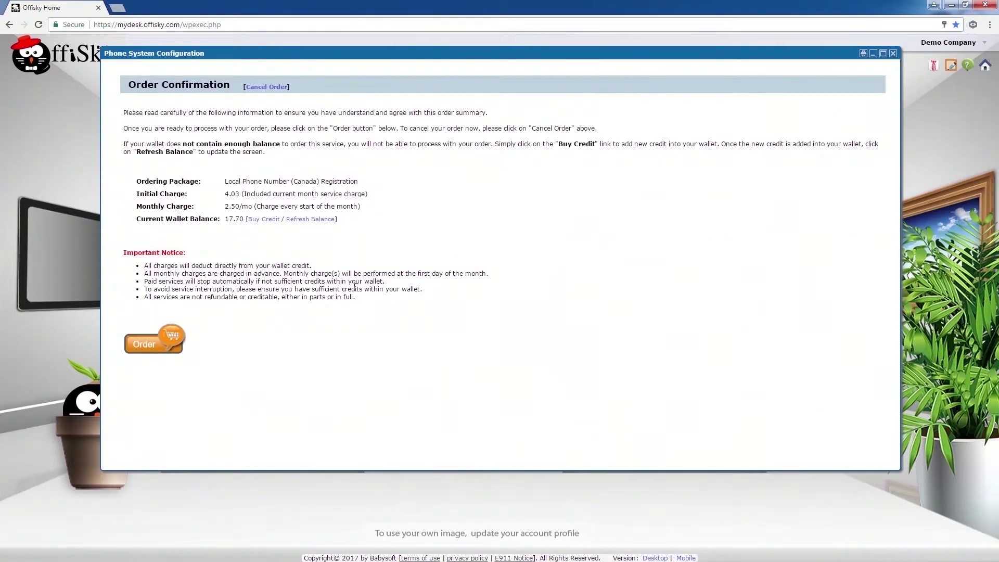
pyautogui.click(157, 345)
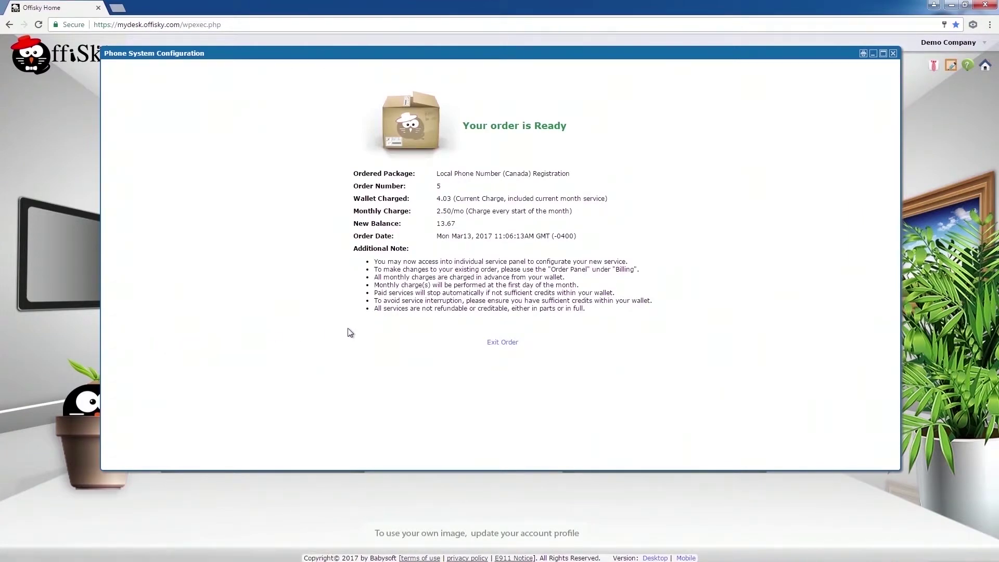
pyautogui.click(494, 344)
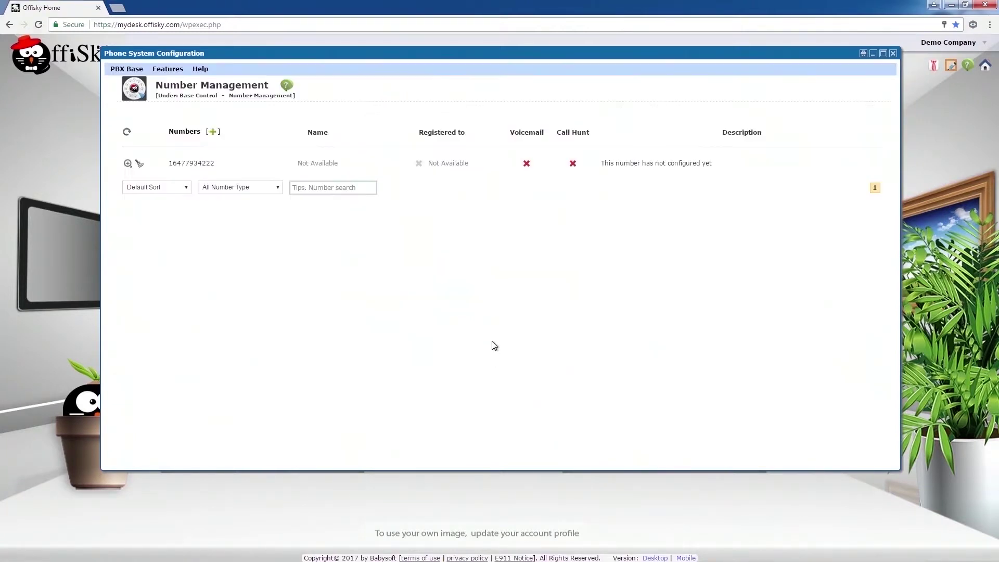
# - Create free internal extension numbers 101 and 102 in the Numbers list
pyautogui.click(213, 132)
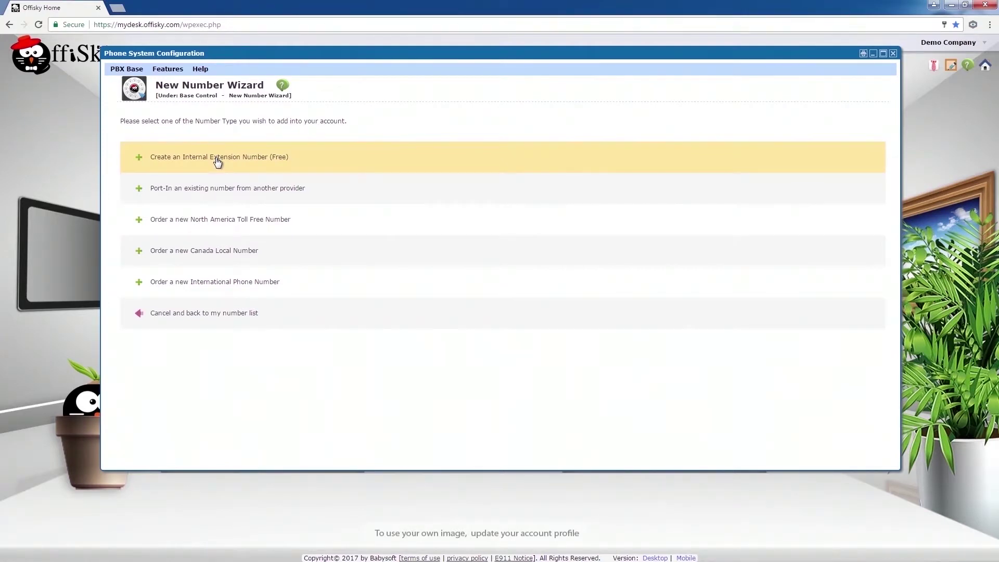
pyautogui.click(215, 157)
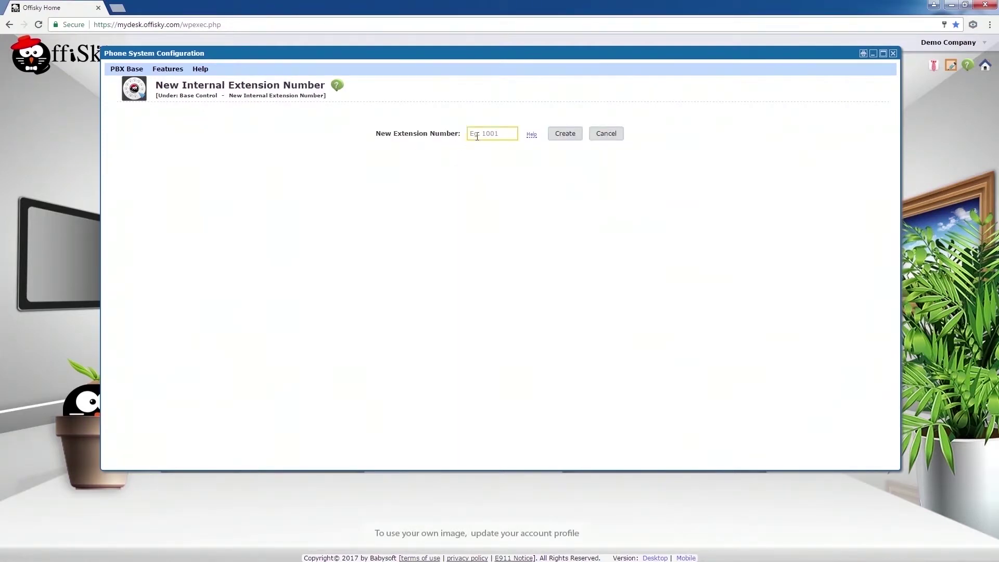
pyautogui.click(476, 136)
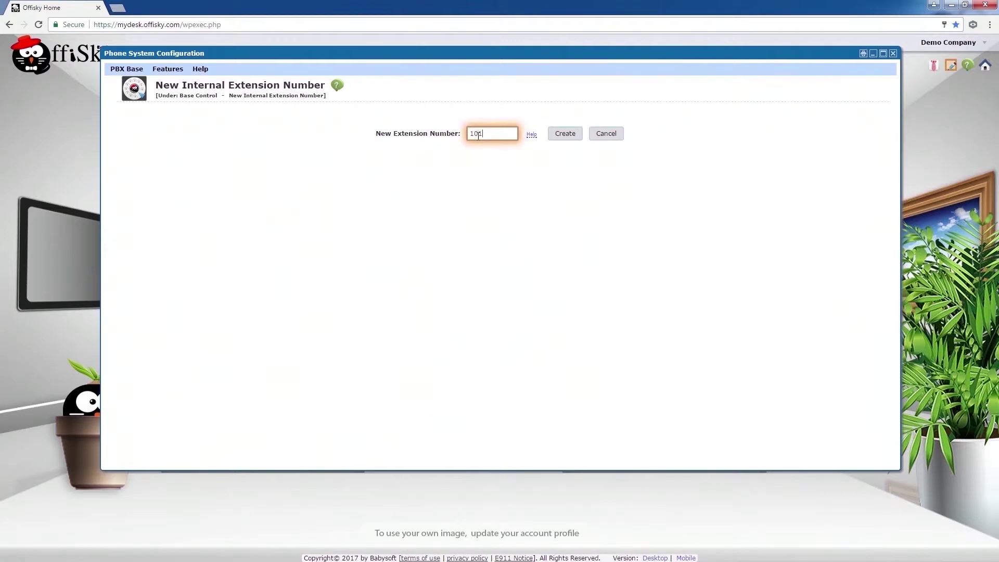
pyautogui.write('101')
pyautogui.click(555, 133)
pyautogui.click(552, 102)
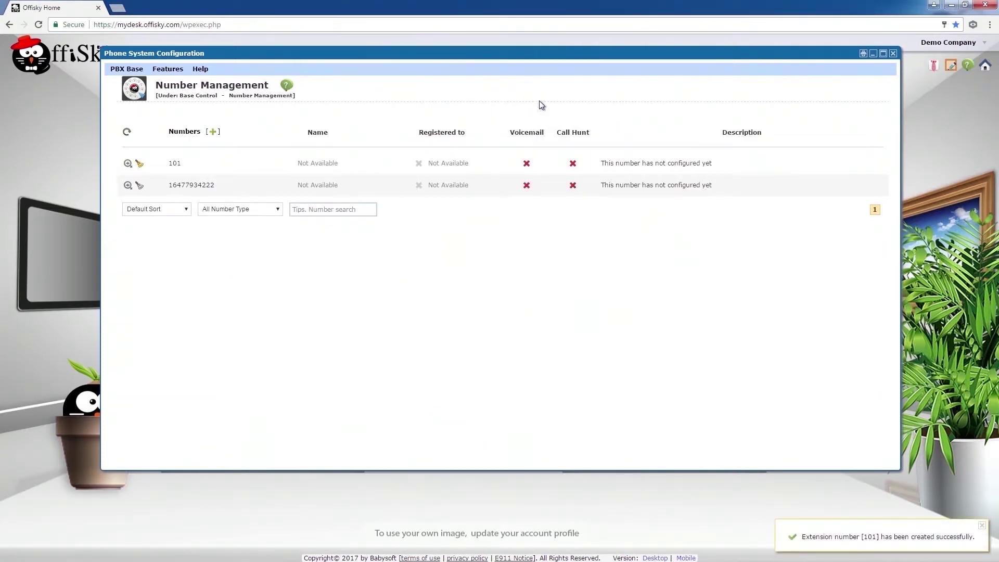
pyautogui.click(213, 133)
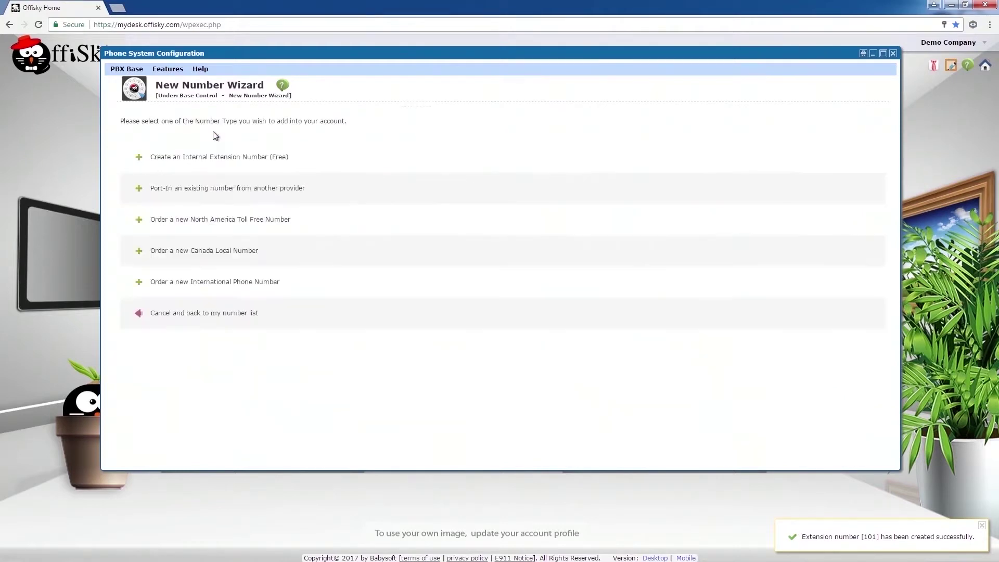
pyautogui.click(231, 158)
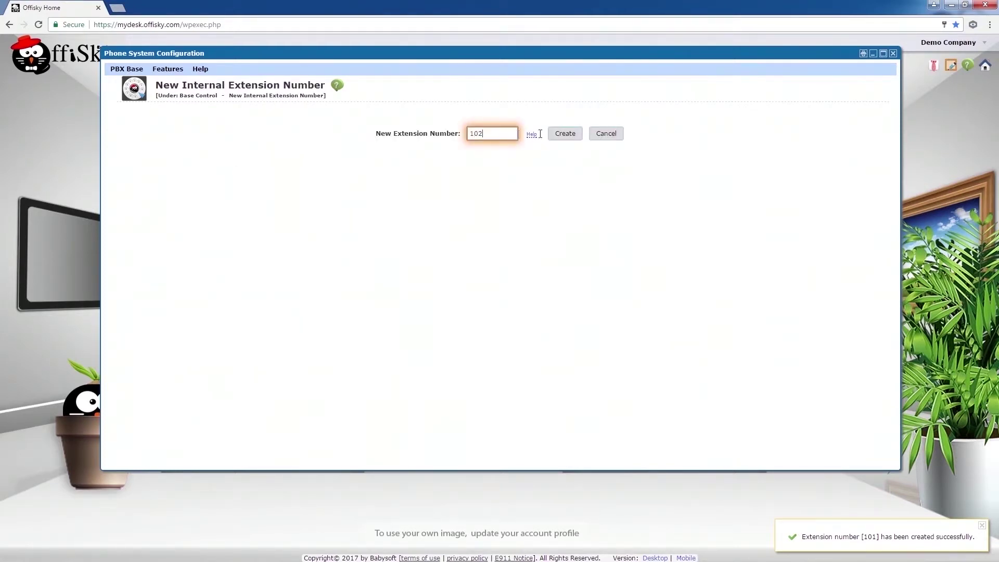
pyautogui.click(565, 133)
pyautogui.click(536, 100)
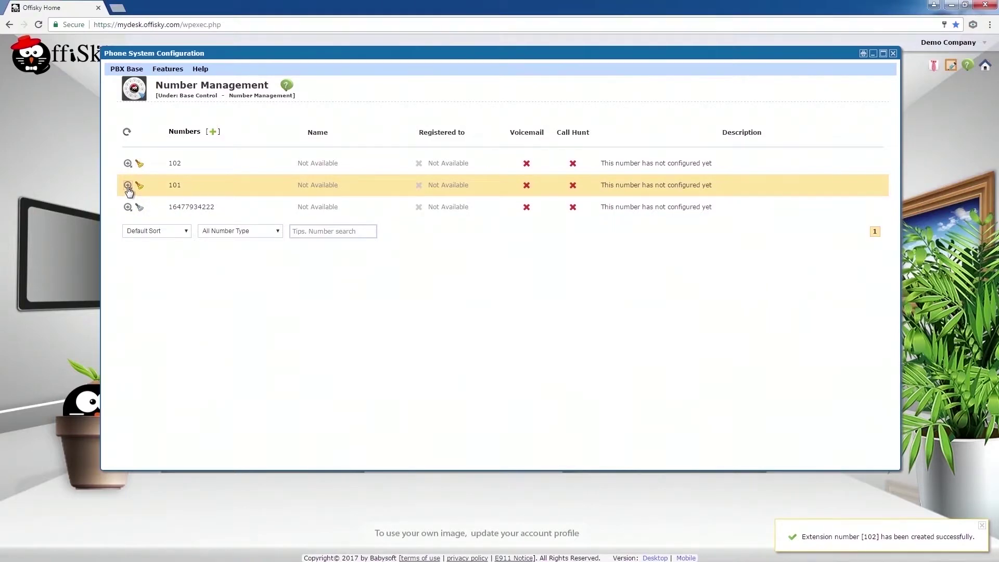
pyautogui.click(127, 186)
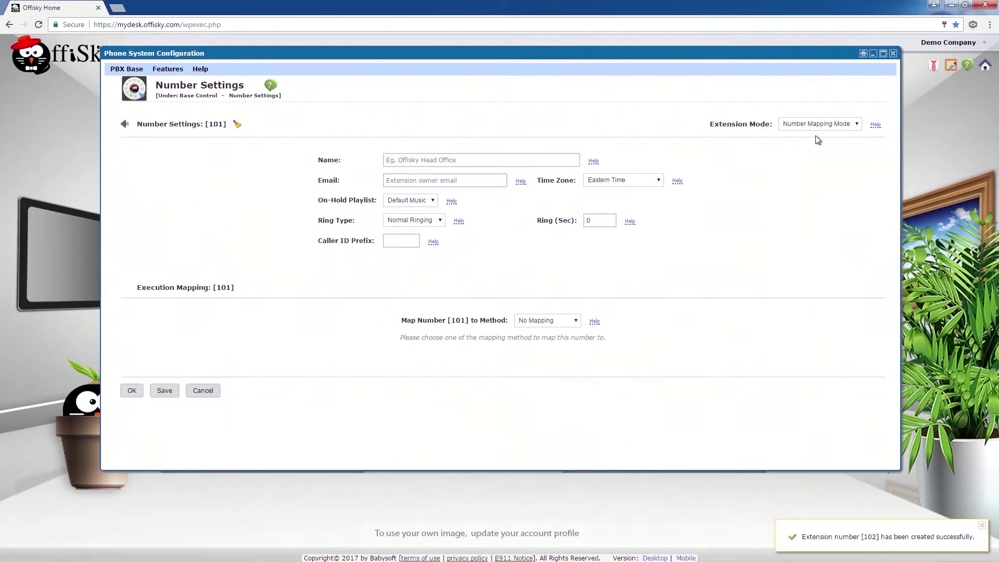
# - Switch extension 101 to User Extension Mode, registered to the first demo user
pyautogui.click(819, 125)
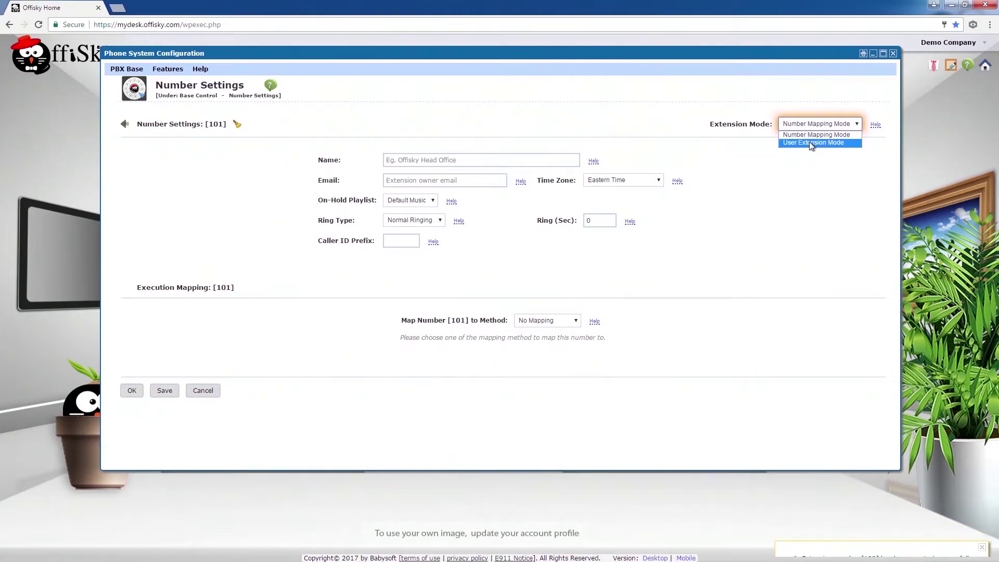
pyautogui.click(810, 143)
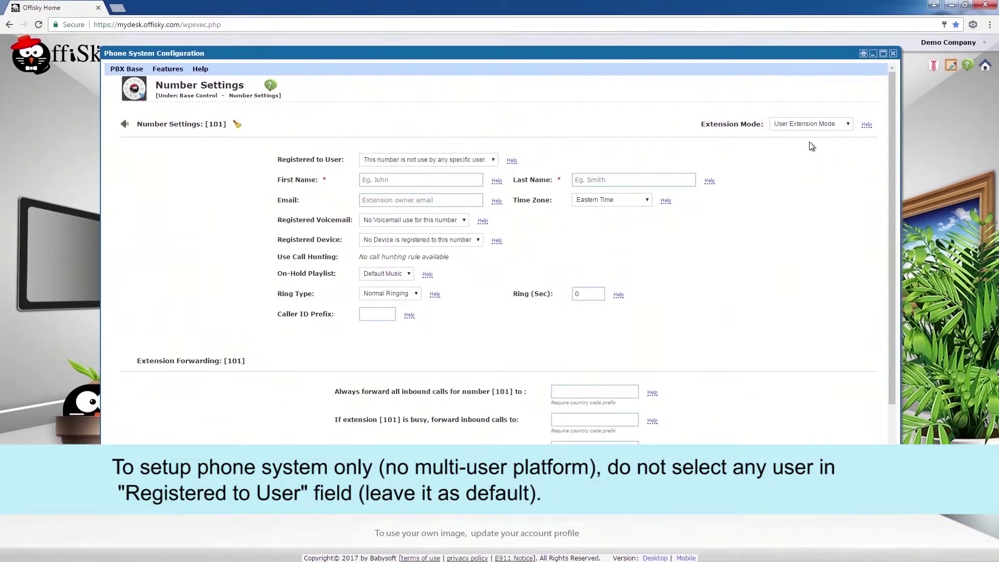
pyautogui.click(457, 161)
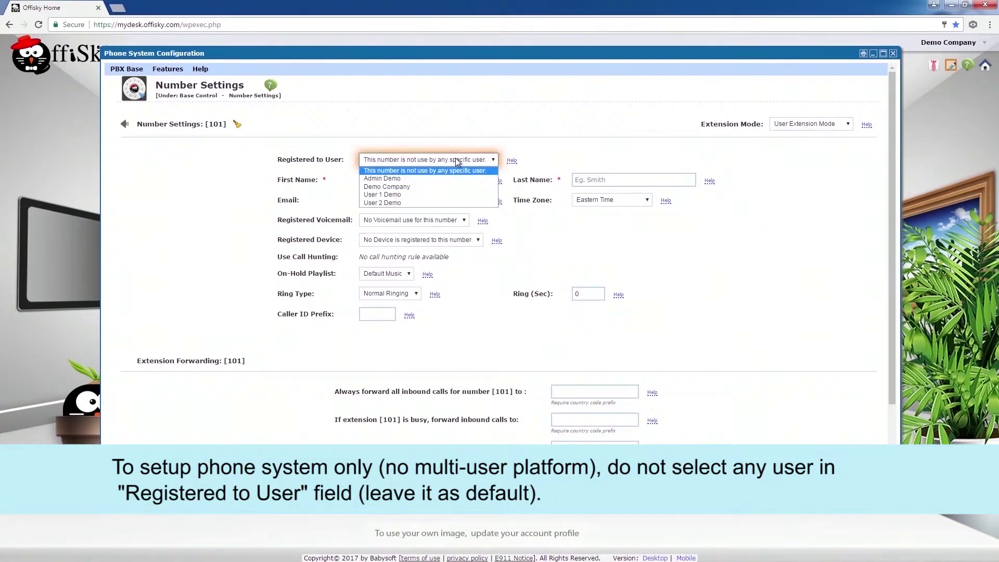
pyautogui.click(405, 195)
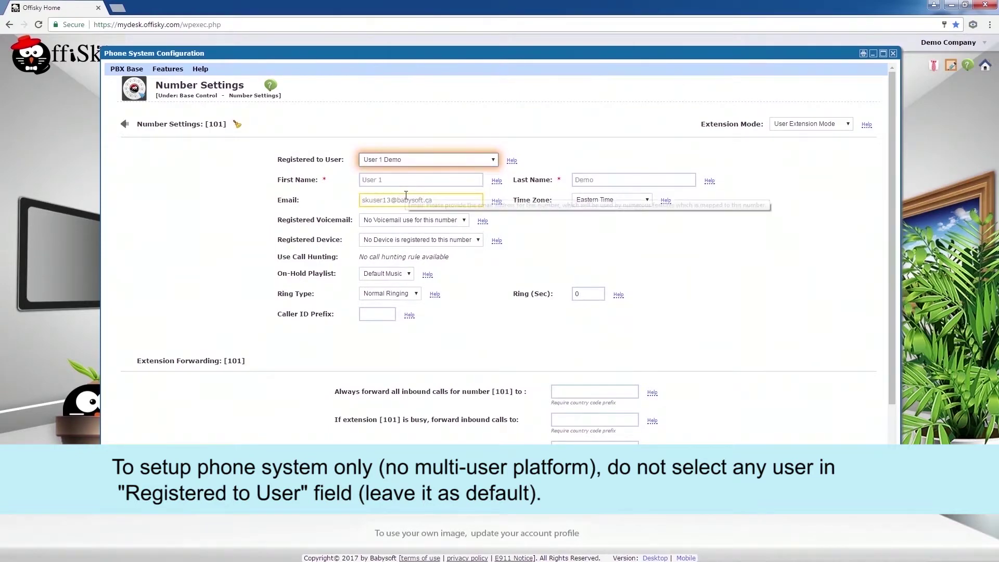
pyautogui.press('Tab')
pyautogui.press('Tab')
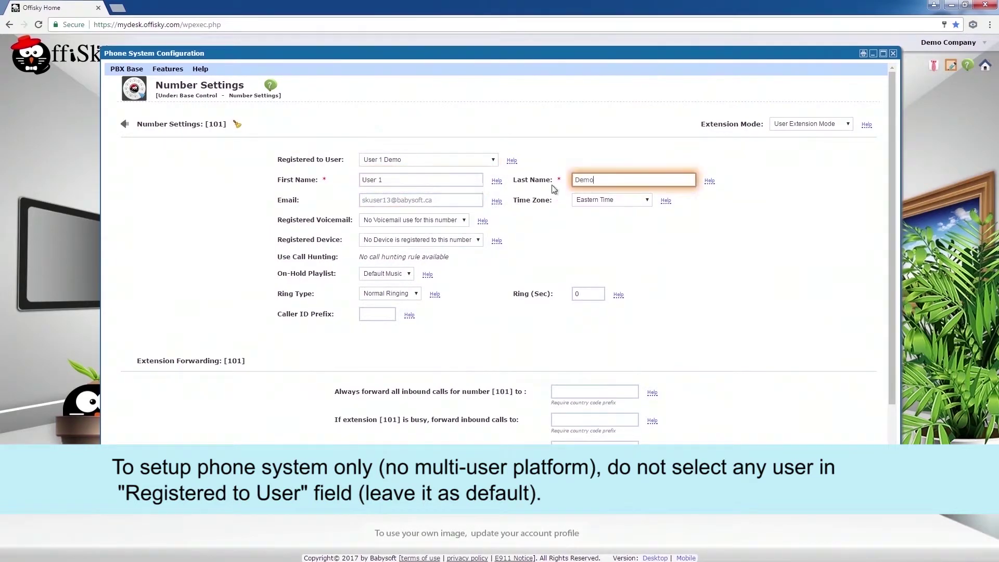
pyautogui.click(447, 198)
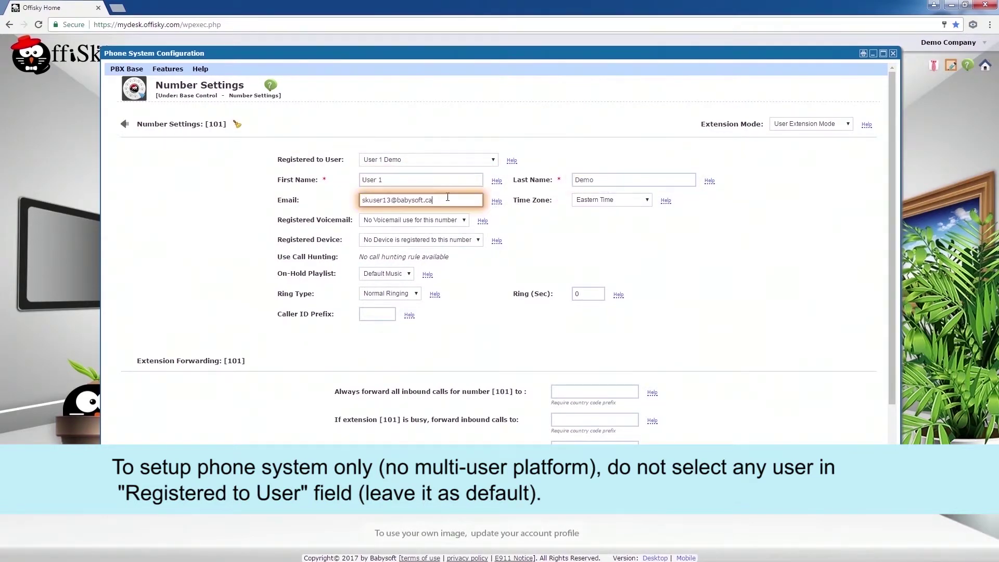
# - Assign the Sales 101 voicemail box to extension 101 and save its settings
pyautogui.click(433, 223)
pyautogui.click(442, 244)
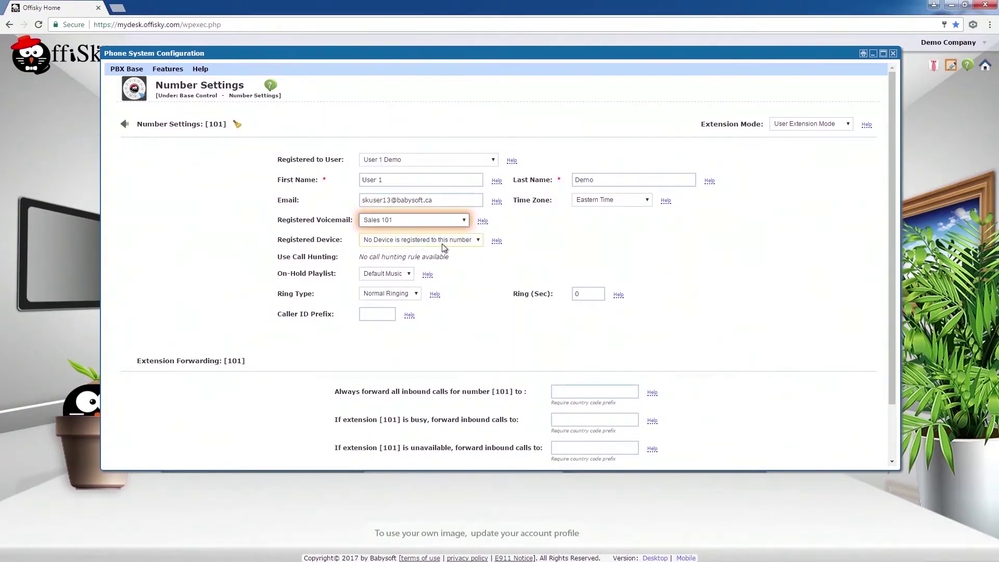
pyautogui.scroll(-2, 555, 252)
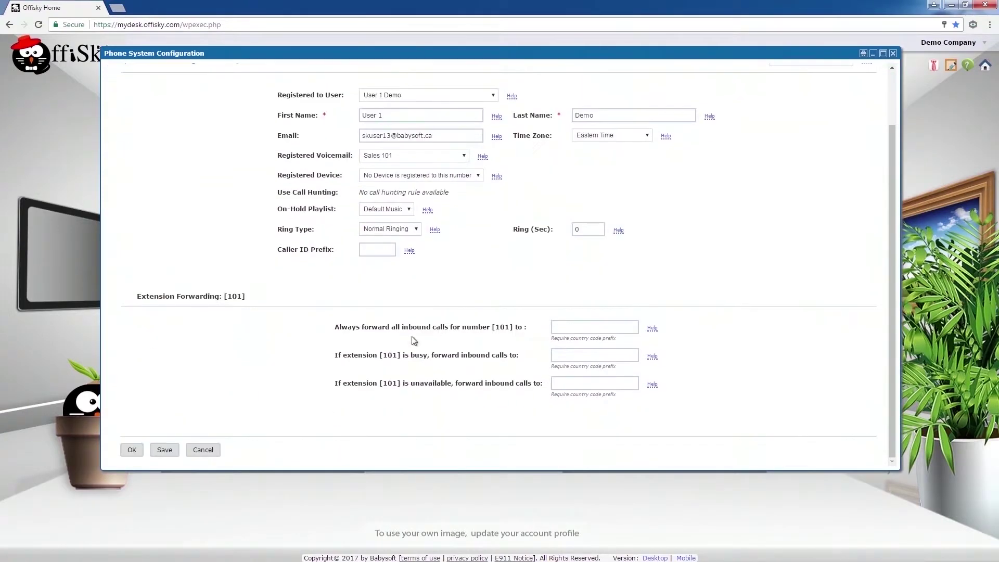
pyautogui.click(131, 449)
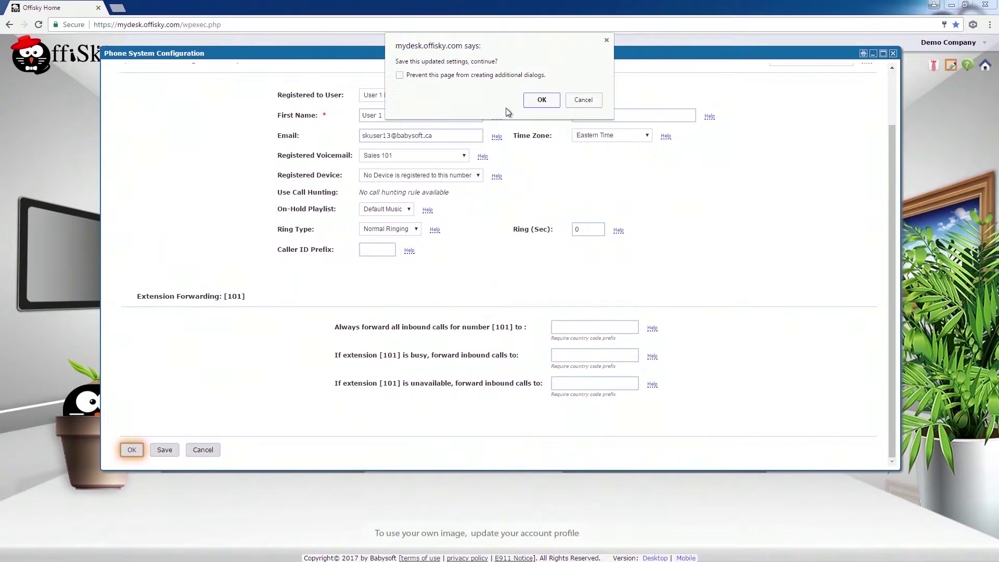
pyautogui.click(540, 102)
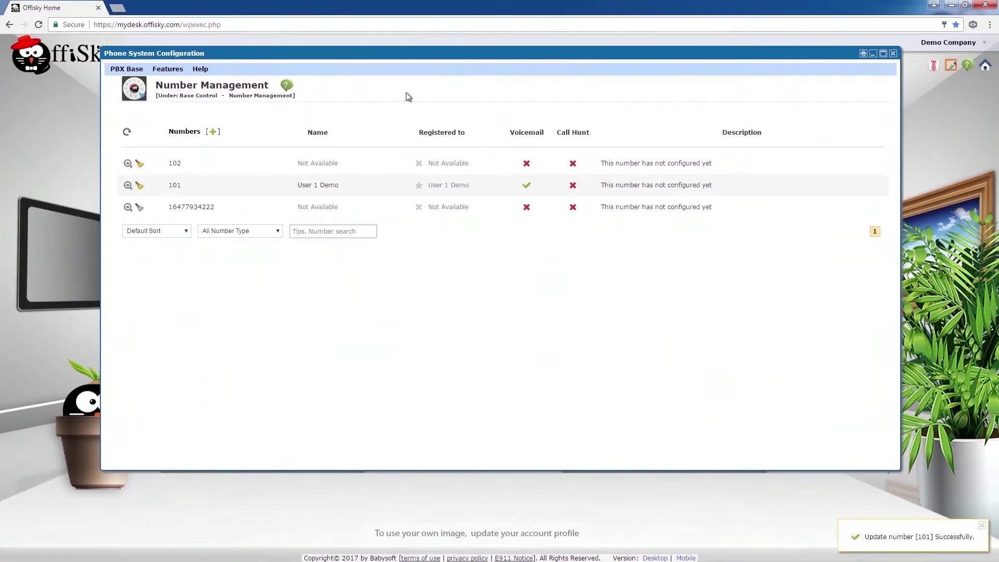
pyautogui.click(127, 164)
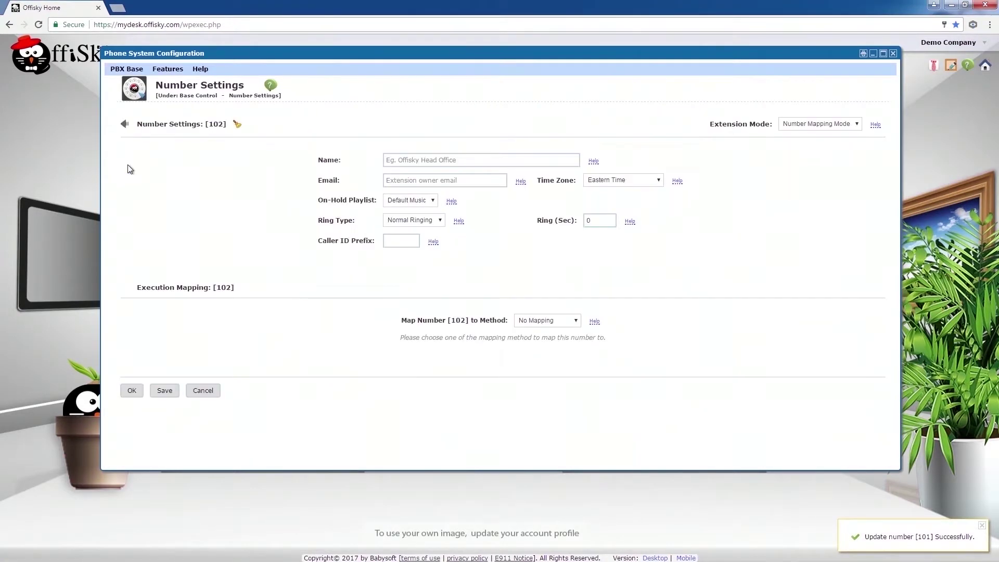
# - Switch extension 102 to User Extension Mode, registered to the second demo user
pyautogui.click(791, 126)
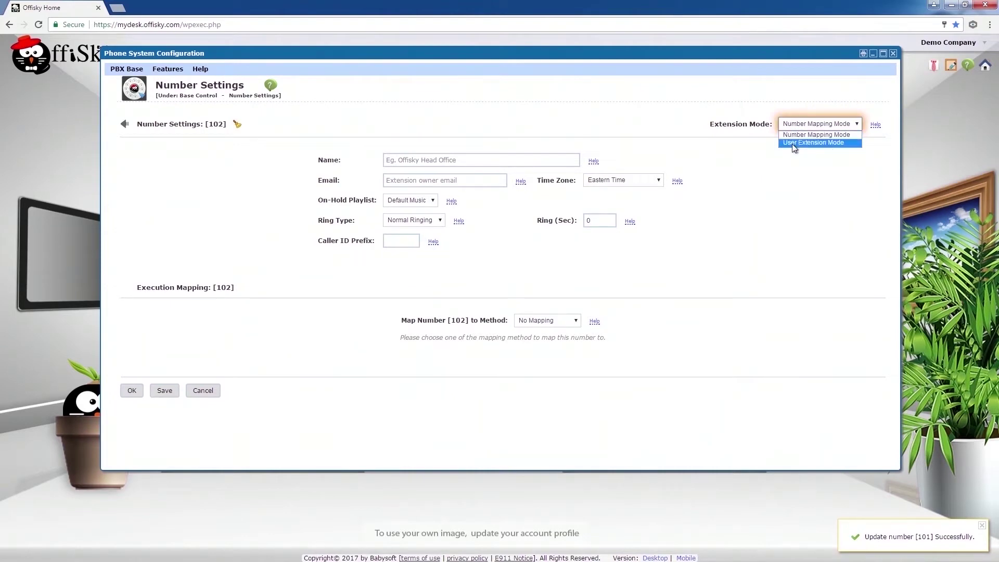
pyautogui.click(792, 143)
pyautogui.click(474, 158)
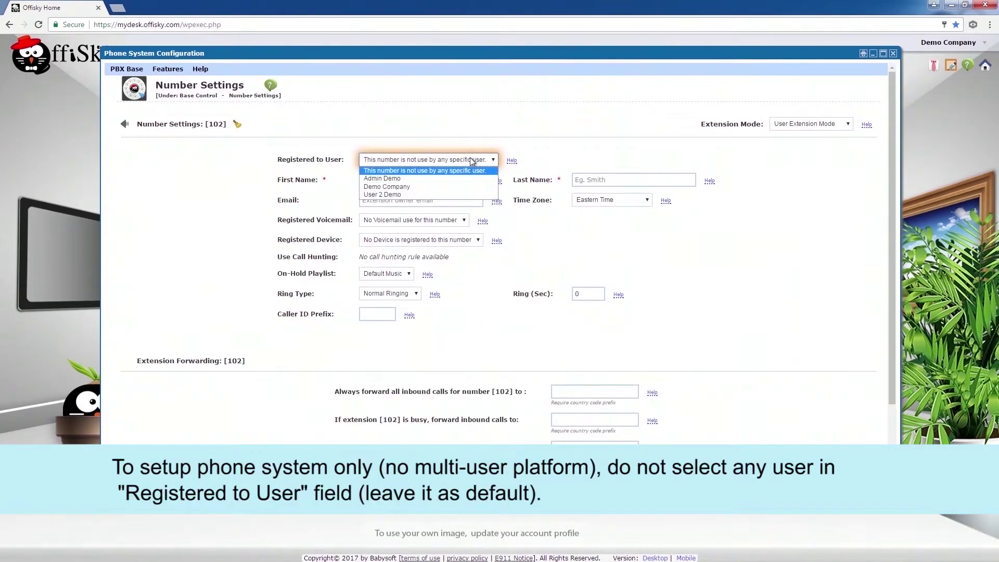
pyautogui.click(423, 194)
pyautogui.click(476, 177)
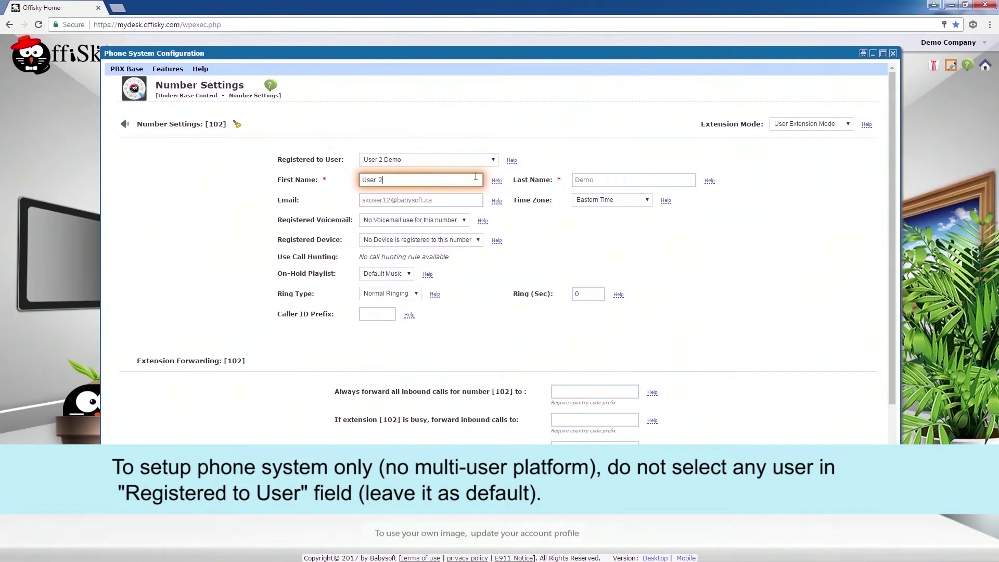
pyautogui.click(605, 177)
pyautogui.click(416, 200)
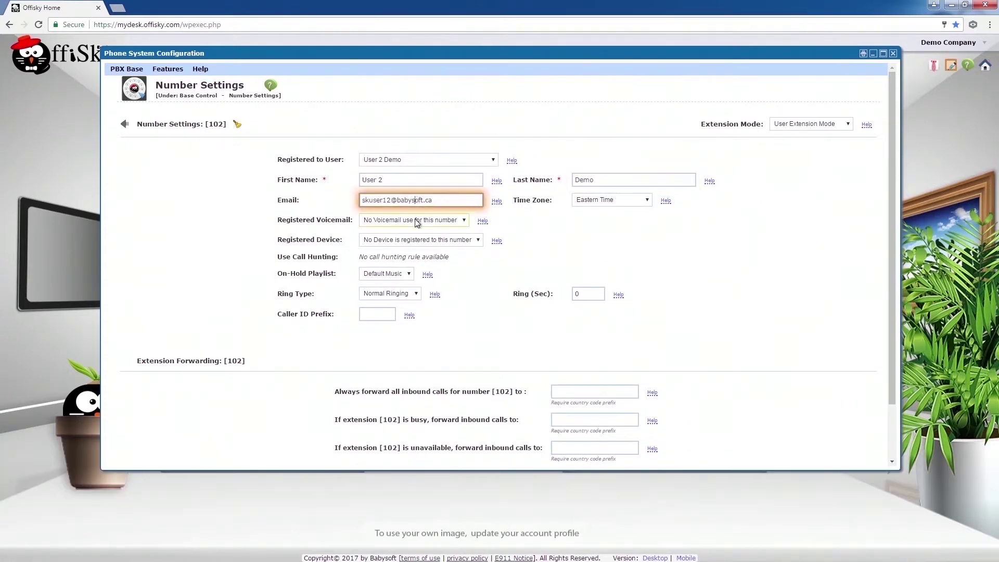
# - Assign the Billing 102 voicemail box to extension 102 and save its settings
pyautogui.click(416, 223)
pyautogui.click(406, 237)
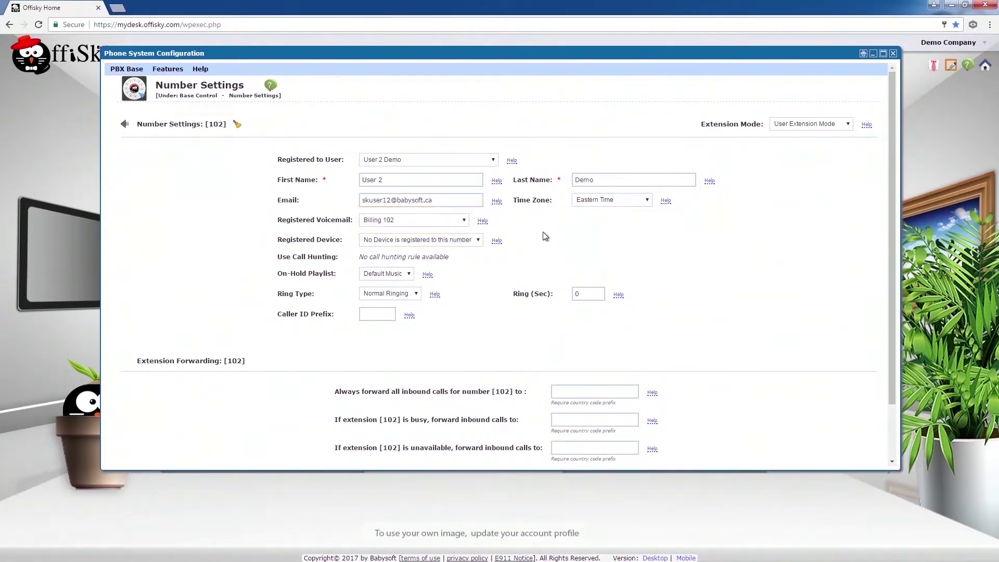
pyautogui.scroll(-1, 545, 237)
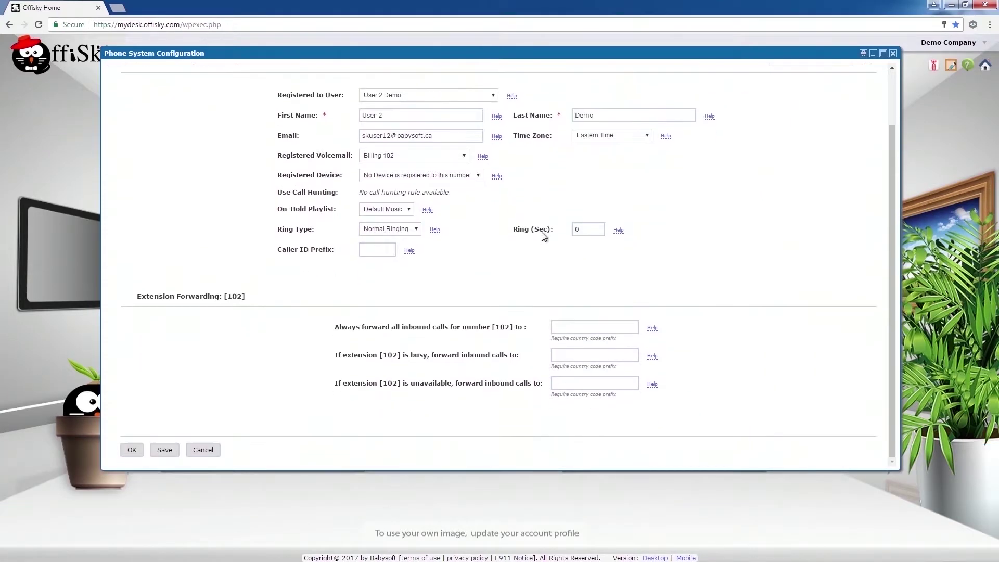
pyautogui.click(132, 450)
pyautogui.click(546, 106)
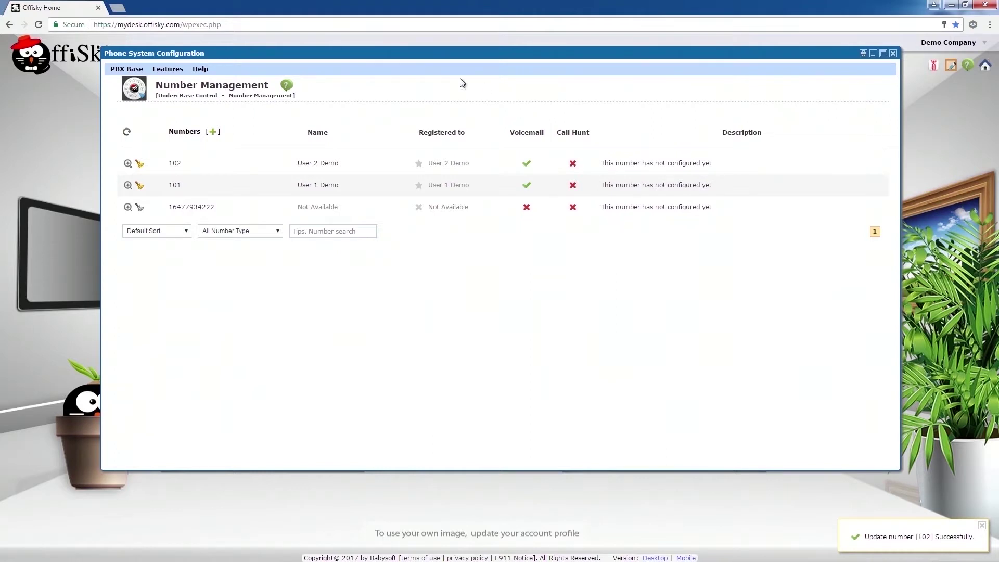
pyautogui.click(139, 70)
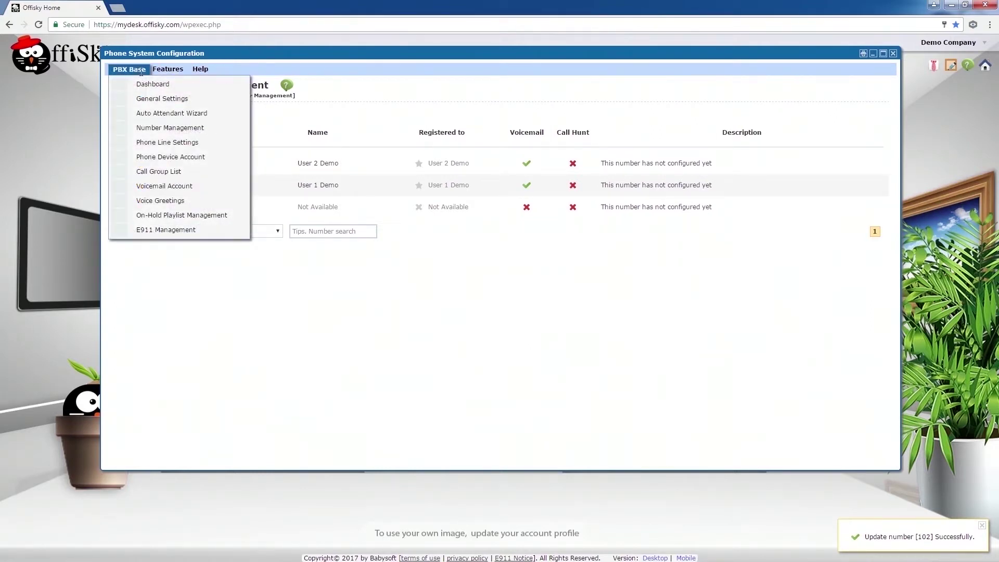
# - Order a Basic Device Account (2.45 now, 3.99/mo) from the Phone Device Account list
pyautogui.click(138, 157)
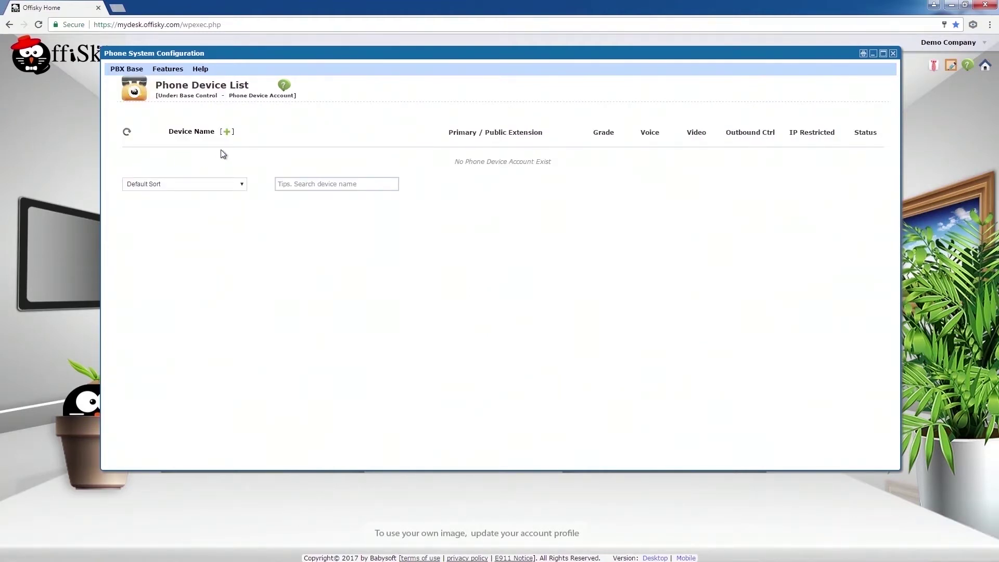
pyautogui.click(226, 132)
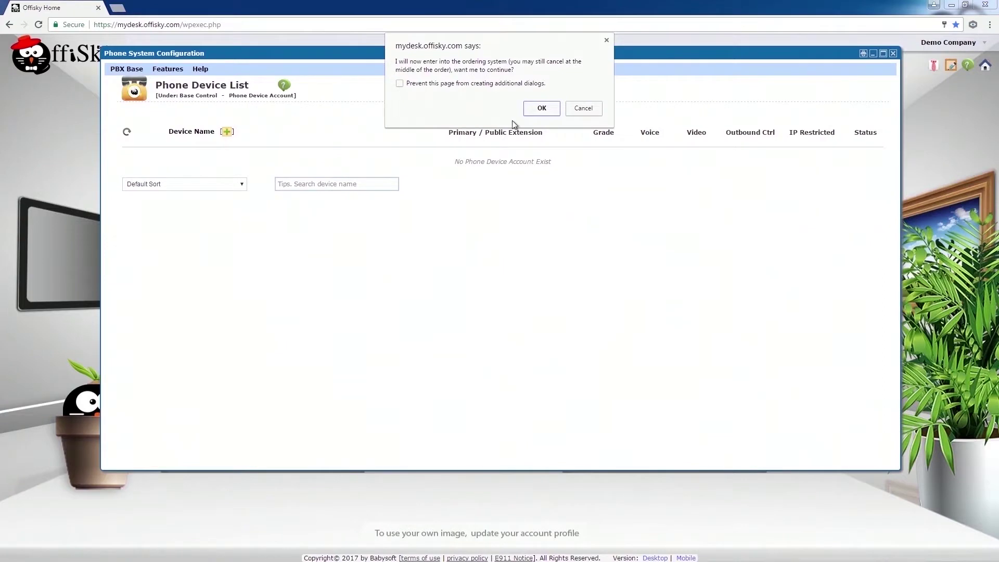
pyautogui.click(540, 110)
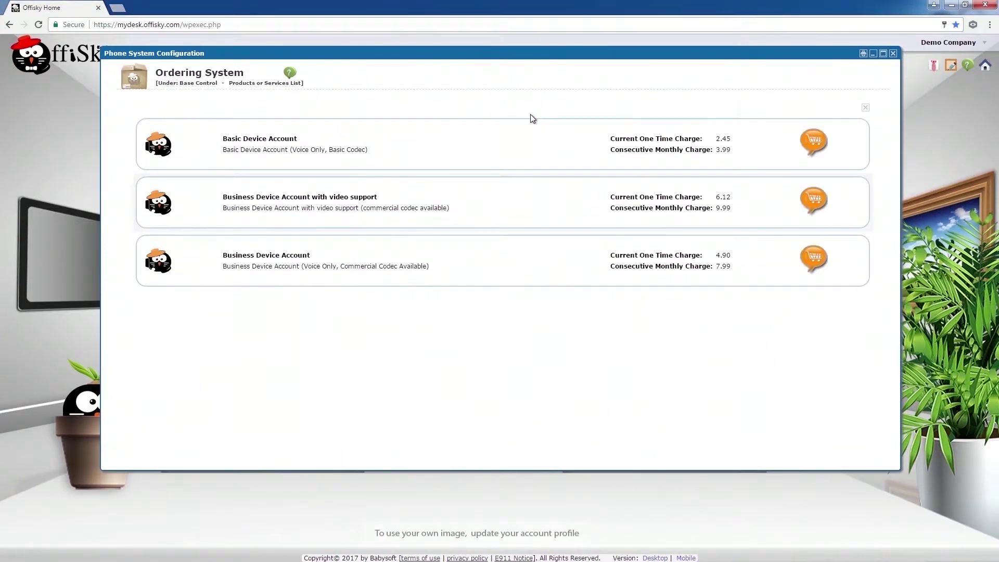
pyautogui.click(468, 145)
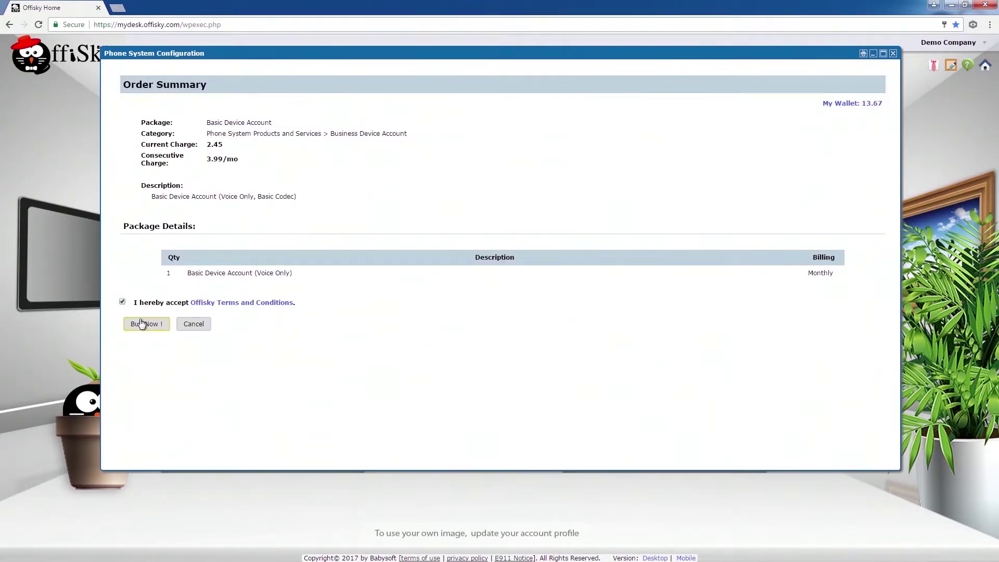
pyautogui.click(141, 325)
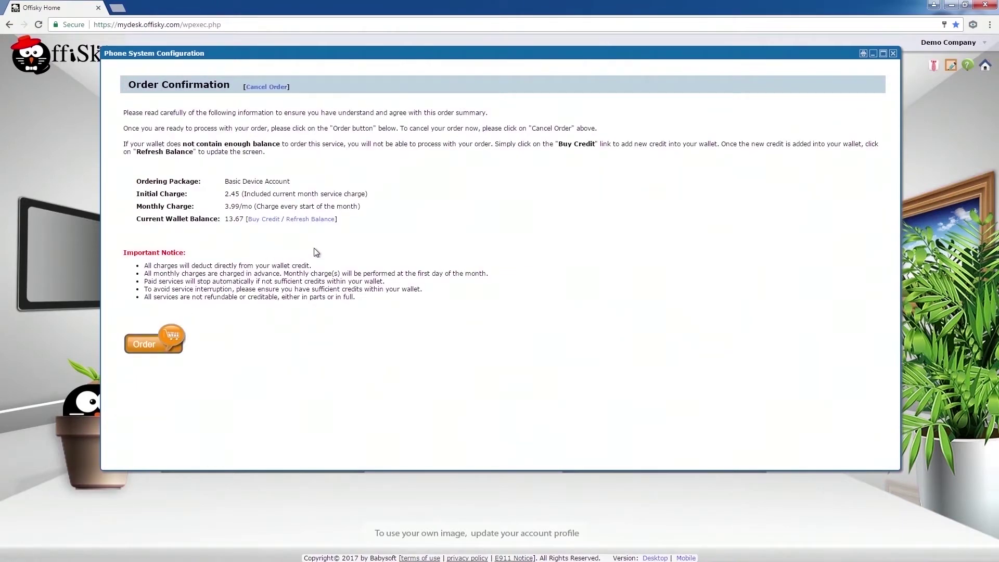
pyautogui.click(157, 343)
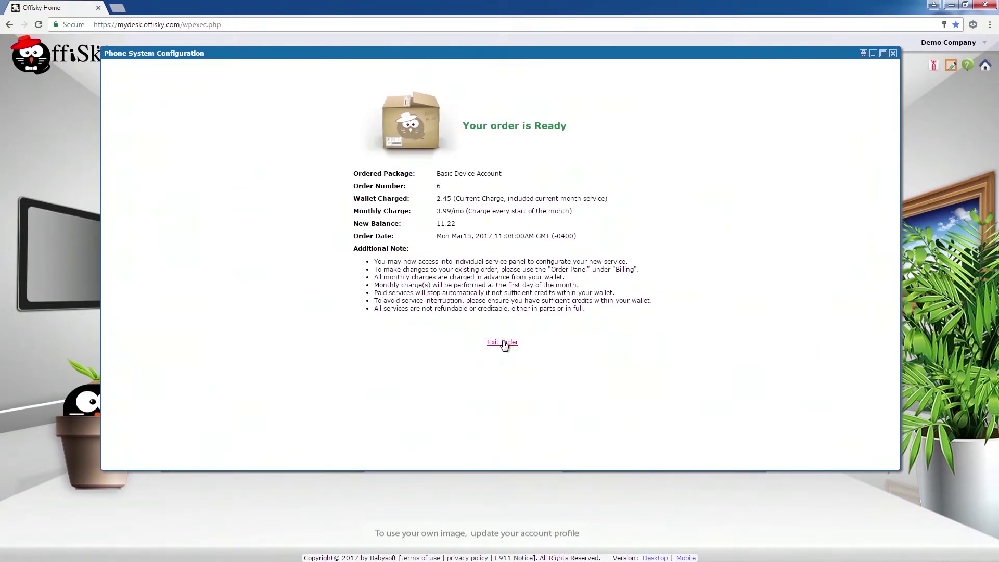
pyautogui.click(503, 342)
# - Order a Business Device Account (4.90 now, 7.99/mo), accepting the Offisky terms
pyautogui.click(228, 133)
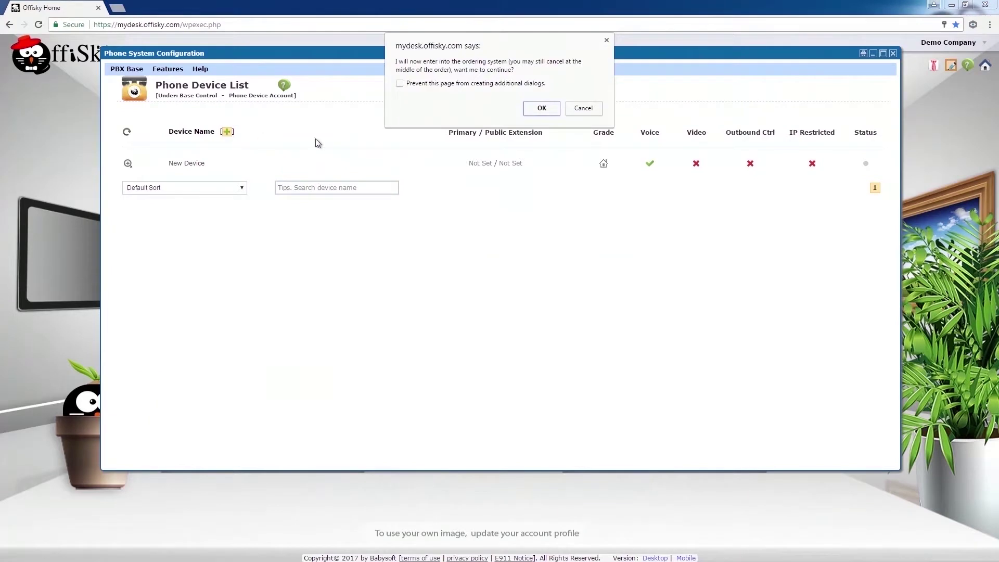
pyautogui.click(534, 107)
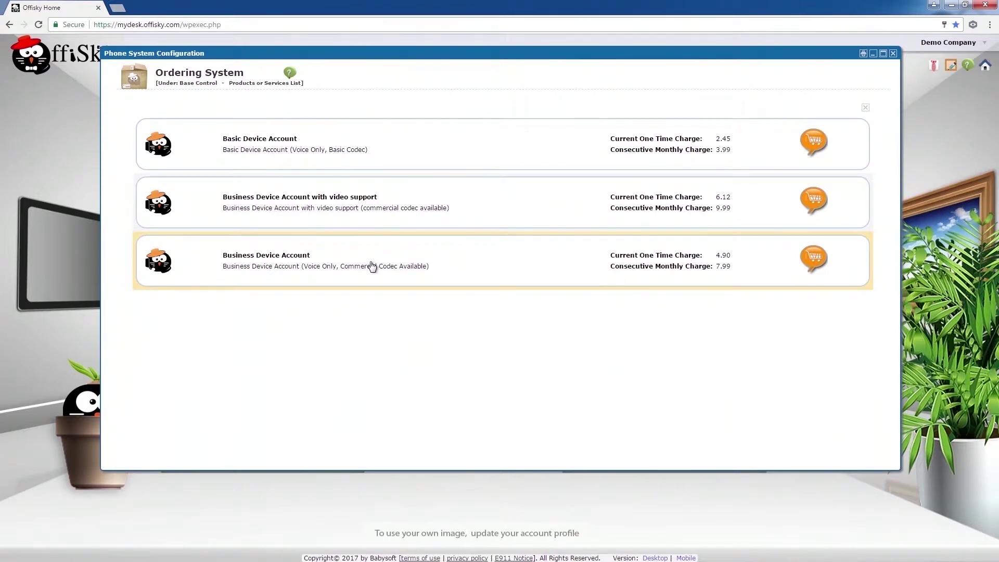
pyautogui.click(372, 266)
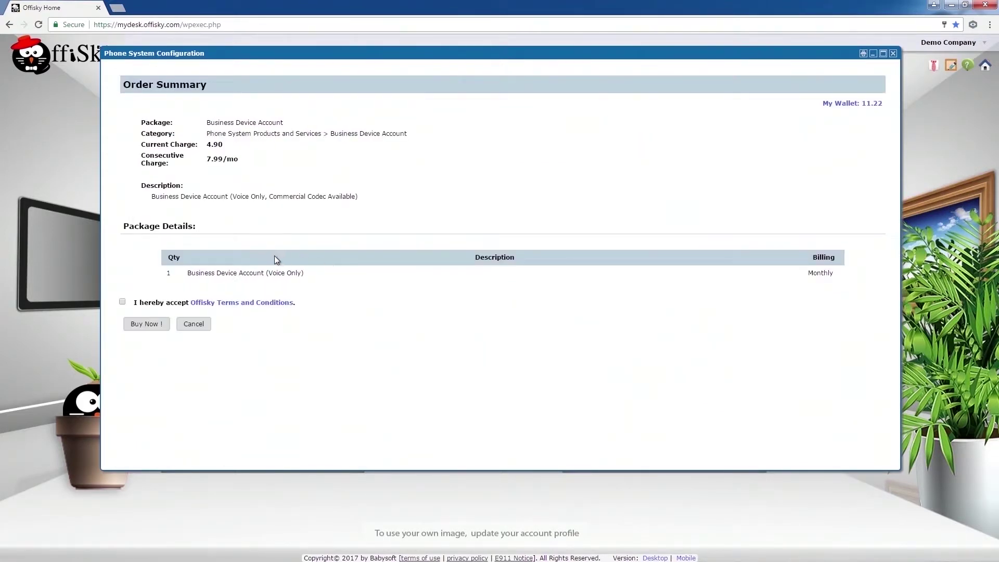
pyautogui.click(123, 301)
pyautogui.click(147, 324)
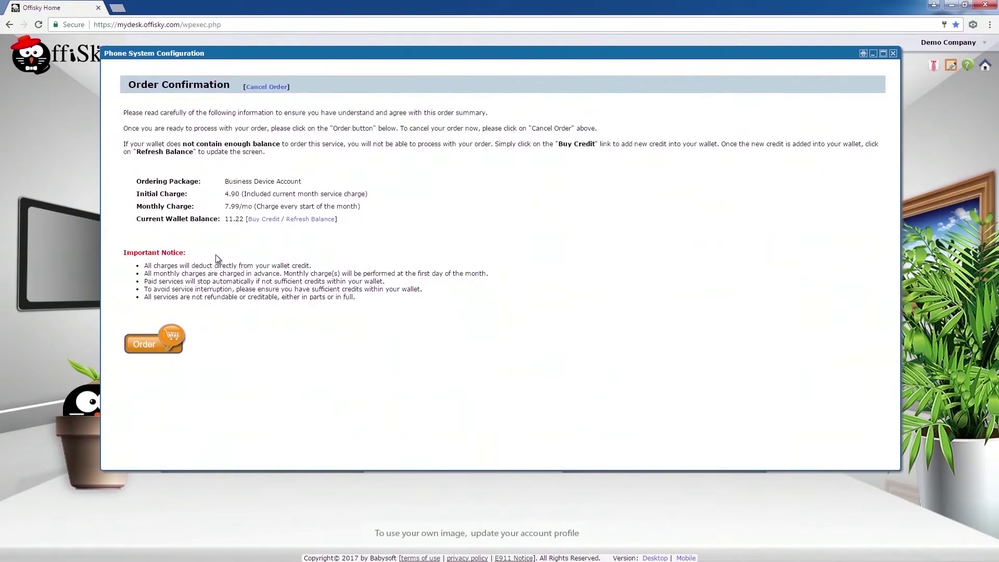
pyautogui.click(163, 345)
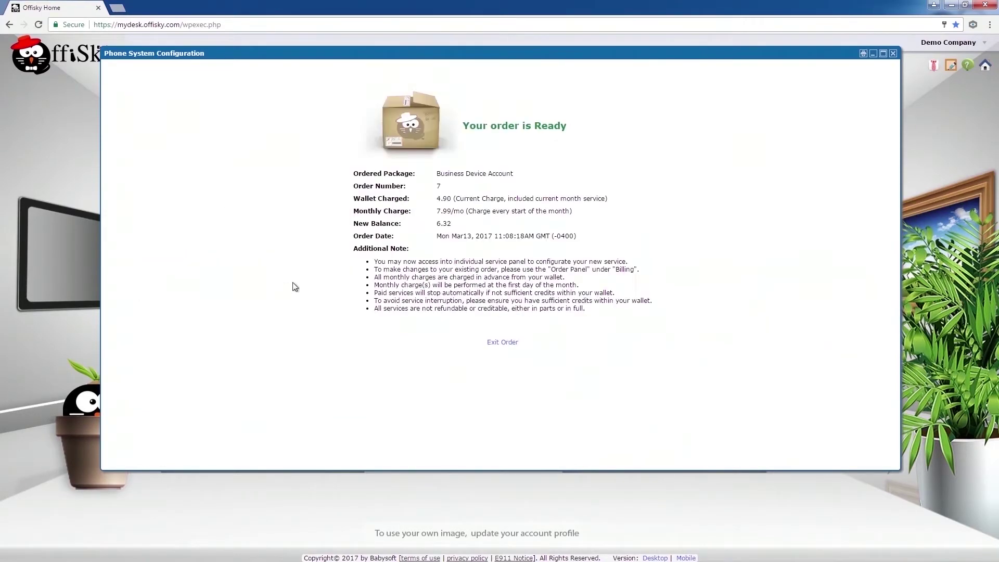
pyautogui.click(494, 342)
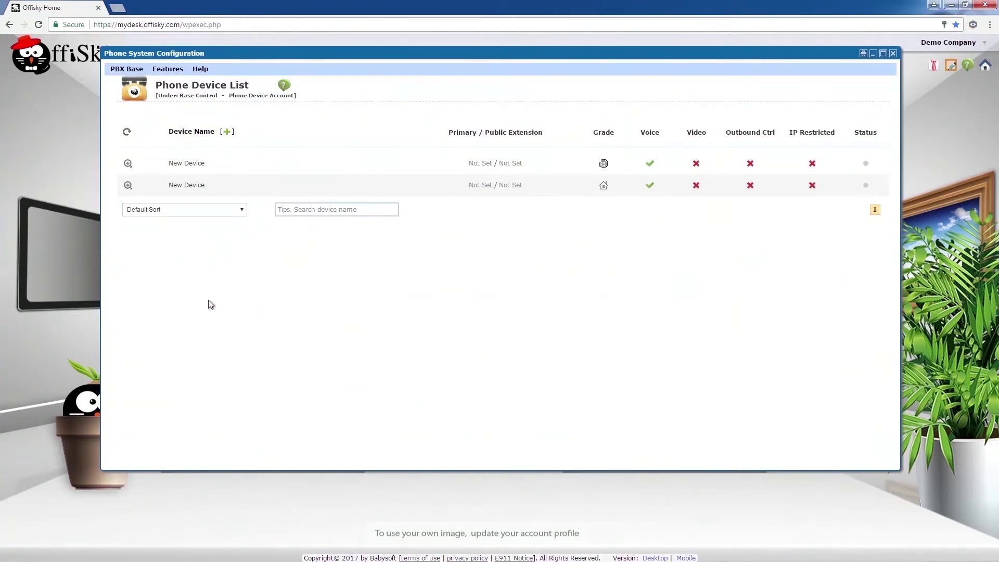
pyautogui.click(128, 163)
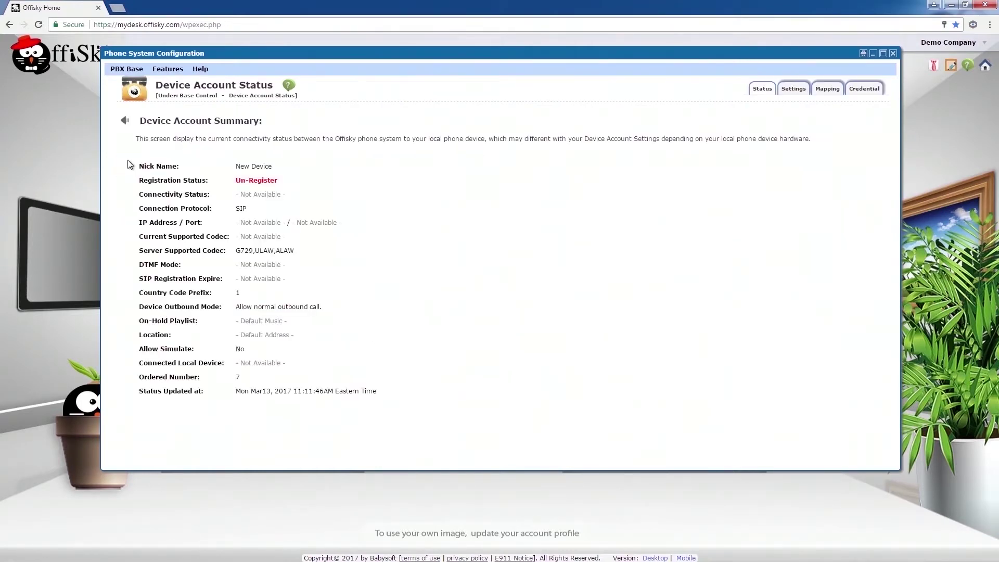
# - Rename the first device to Sales 101 with primary extension 101 and company number caller display
pyautogui.click(790, 90)
pyautogui.moveTo(250, 153); pyautogui.dragTo(206, 155)
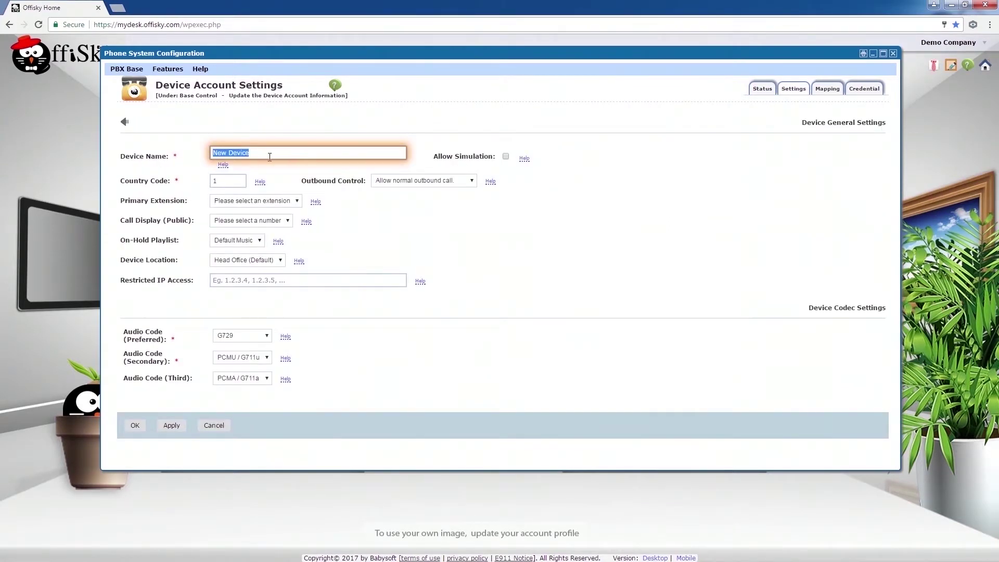
pyautogui.press('BackSpace')
pyautogui.click(267, 202)
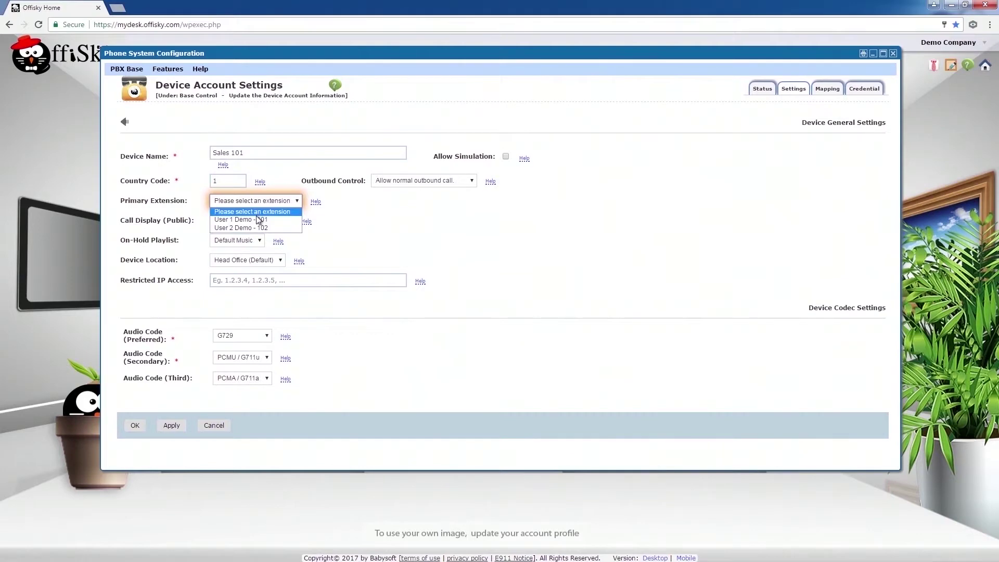
pyautogui.click(259, 219)
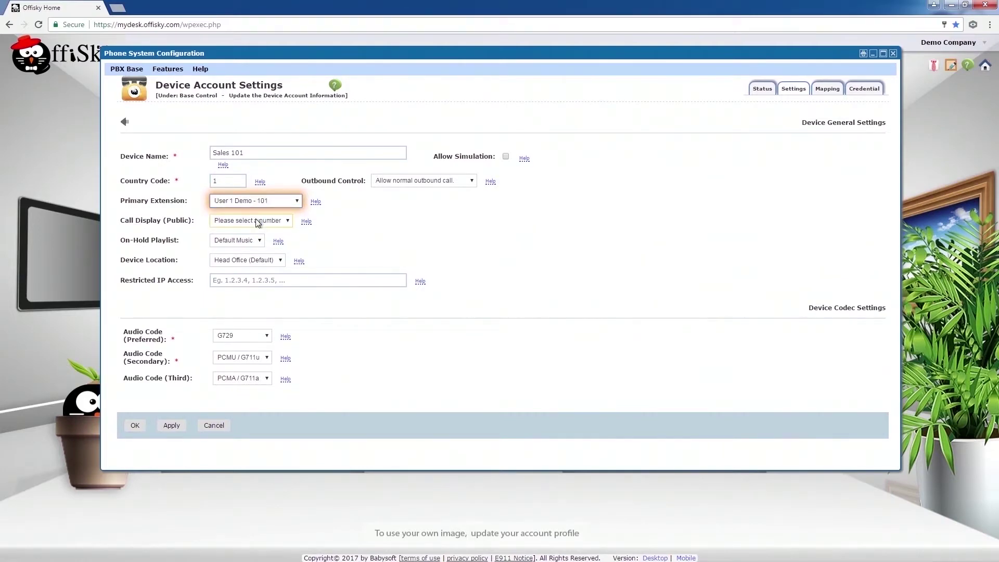
pyautogui.click(257, 221)
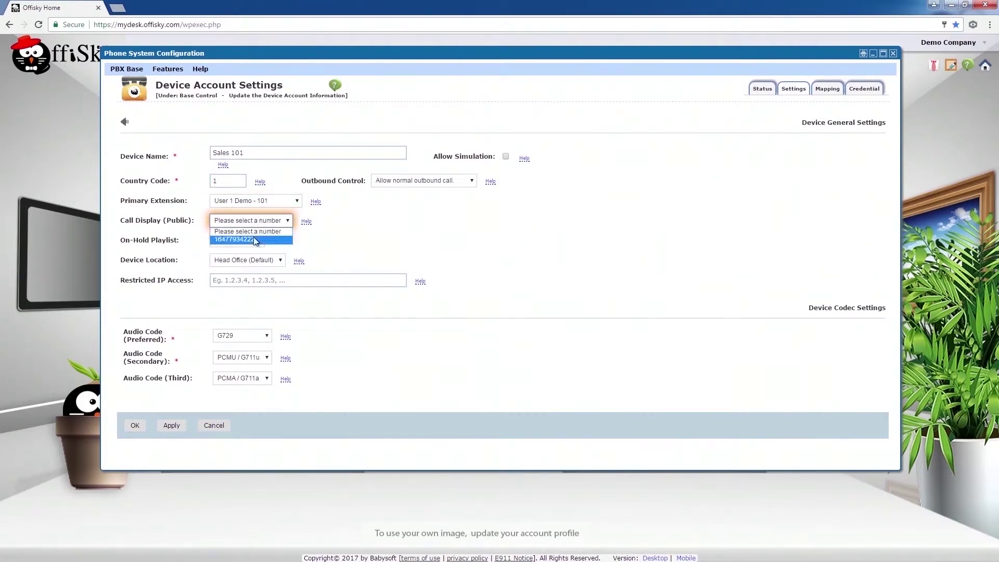
pyautogui.click(255, 239)
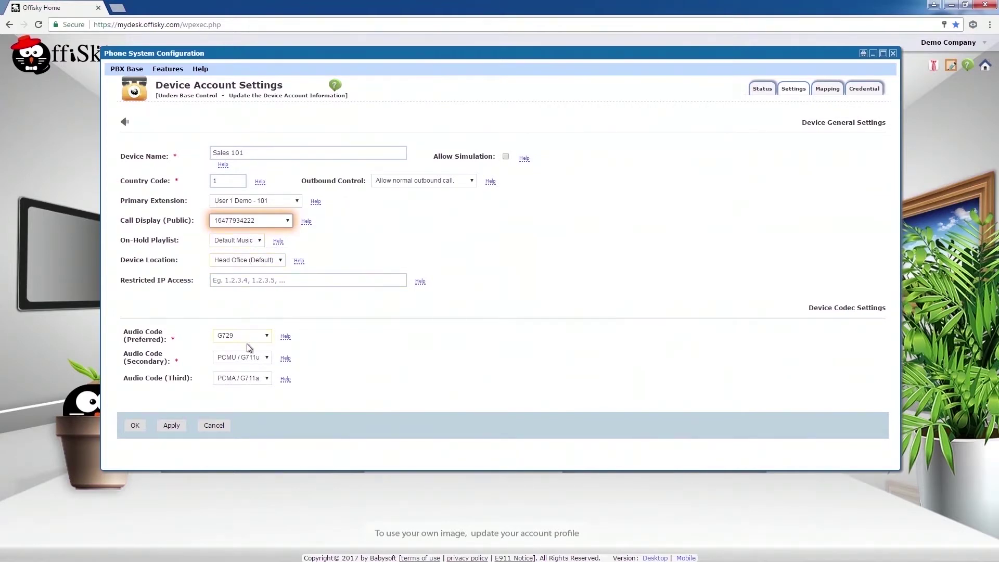
pyautogui.click(133, 428)
pyautogui.click(532, 99)
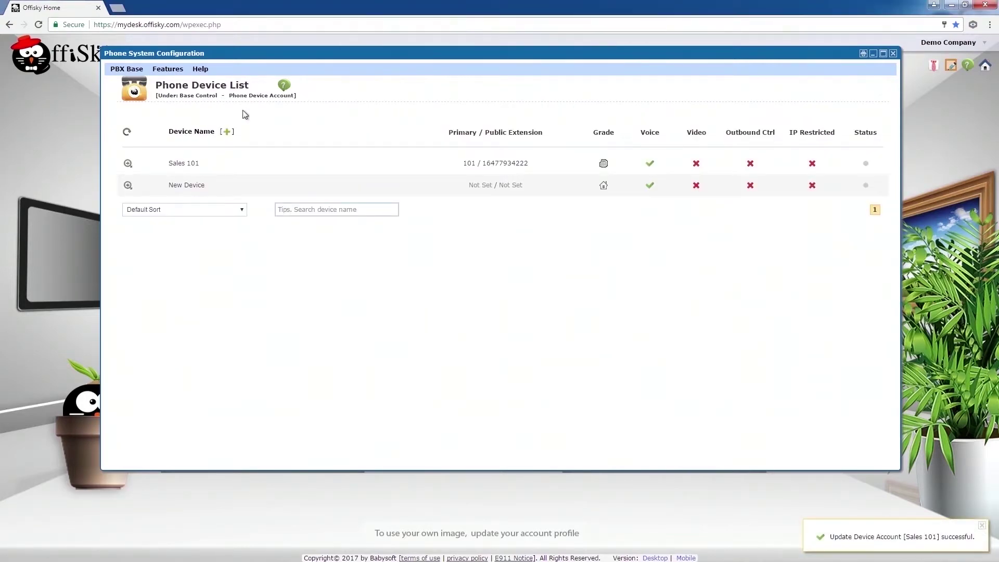
pyautogui.click(166, 182)
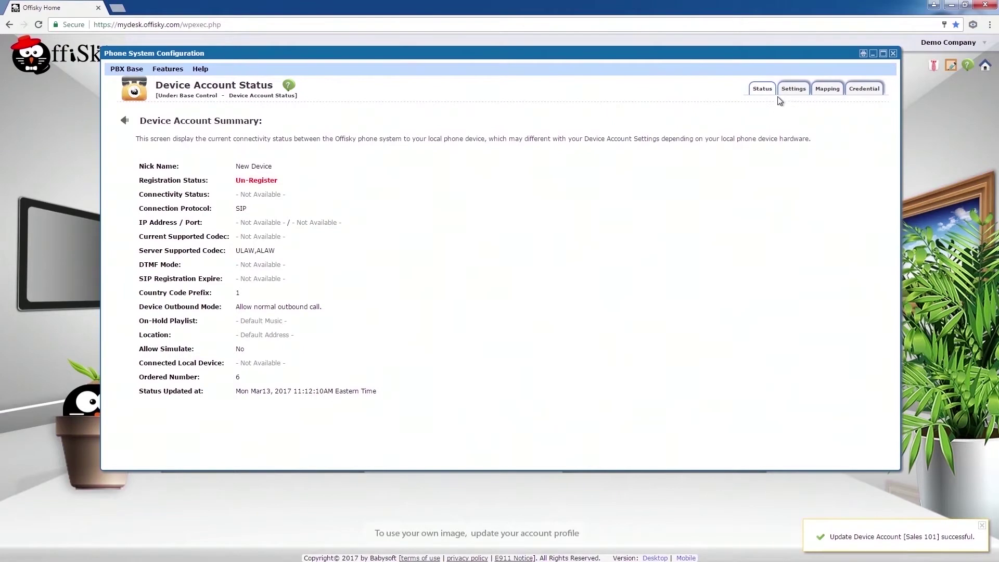
# - Rename the other device to Billing 102 with primary extension 102 and company number caller display
pyautogui.click(794, 89)
pyautogui.click(284, 154)
pyautogui.hotkey('ctrl', 'a')
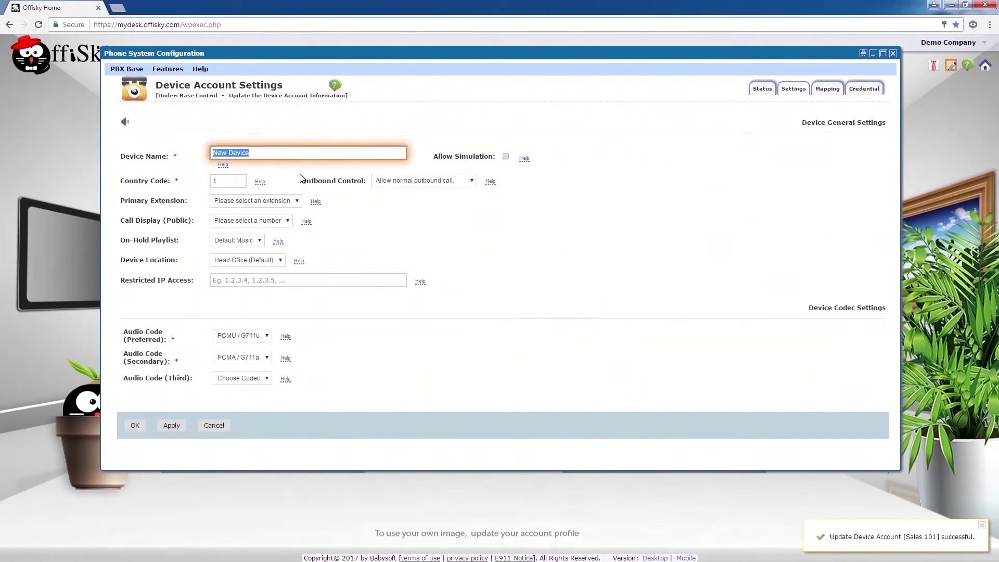
pyautogui.press('BackSpace')
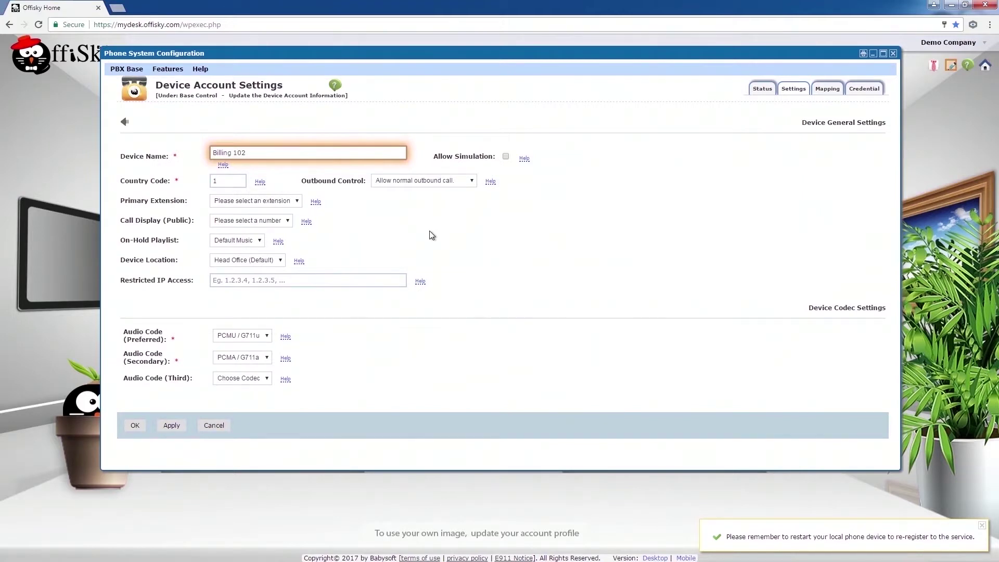
pyautogui.click(275, 203)
pyautogui.click(271, 221)
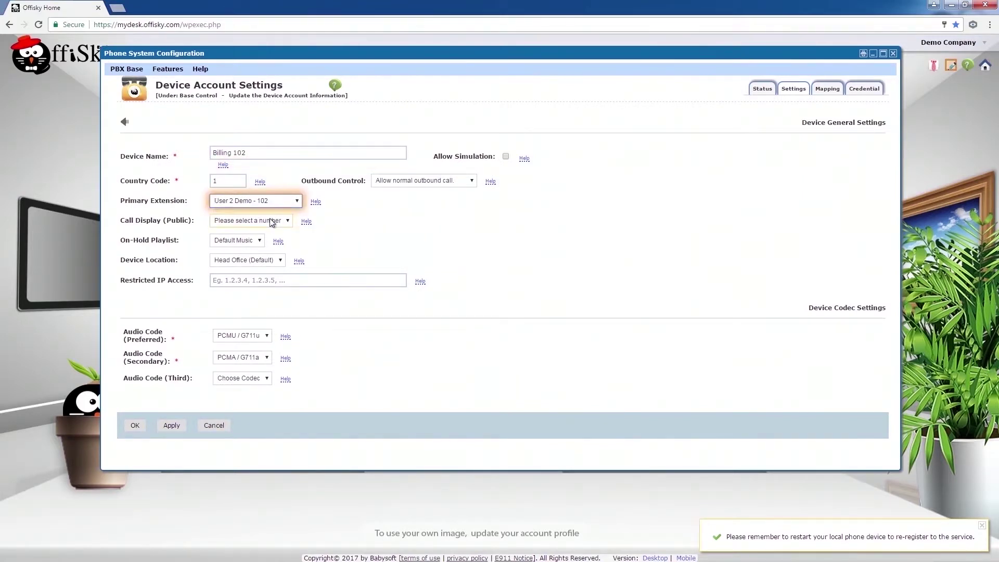
pyautogui.click(271, 221)
pyautogui.click(266, 238)
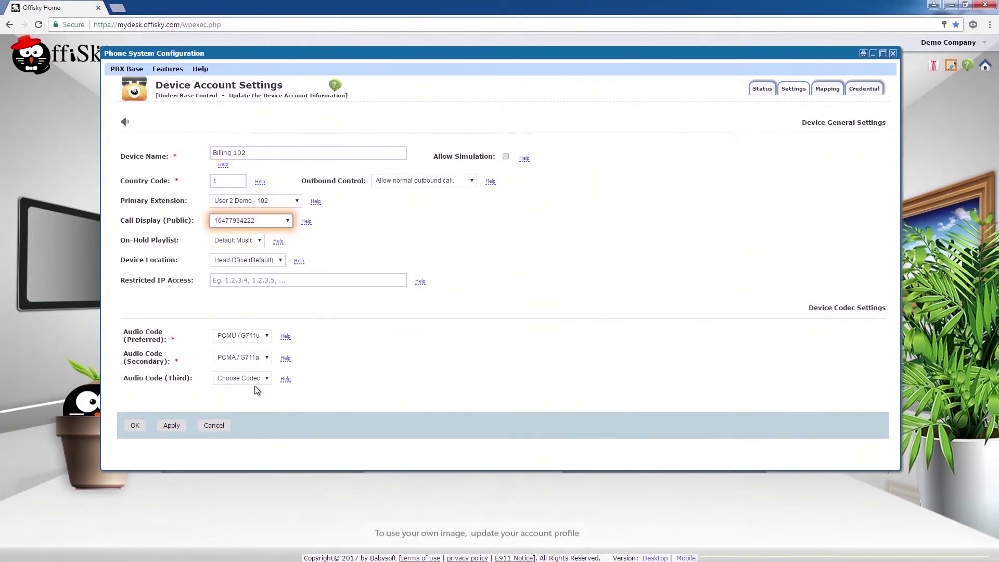
pyautogui.click(135, 425)
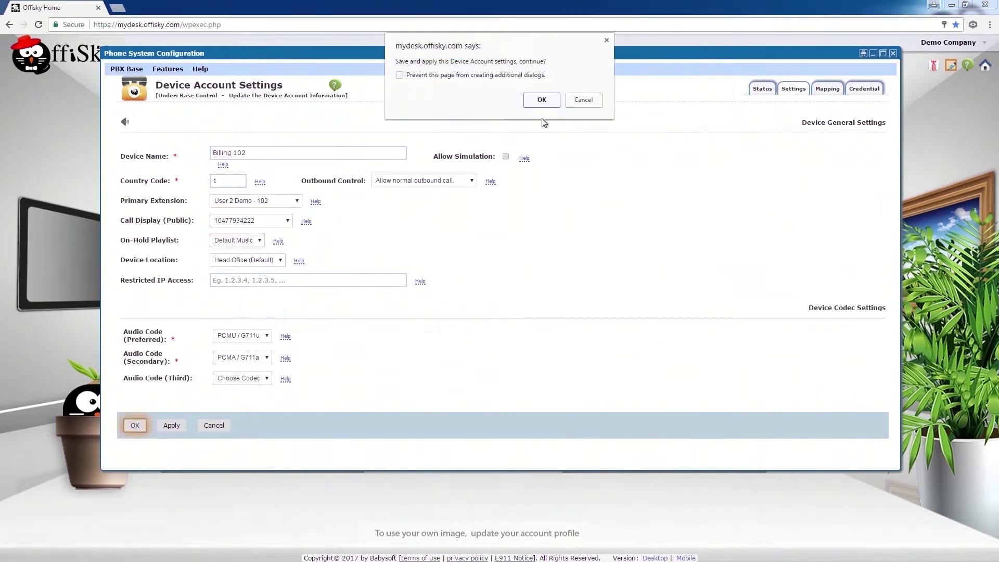
pyautogui.click(542, 100)
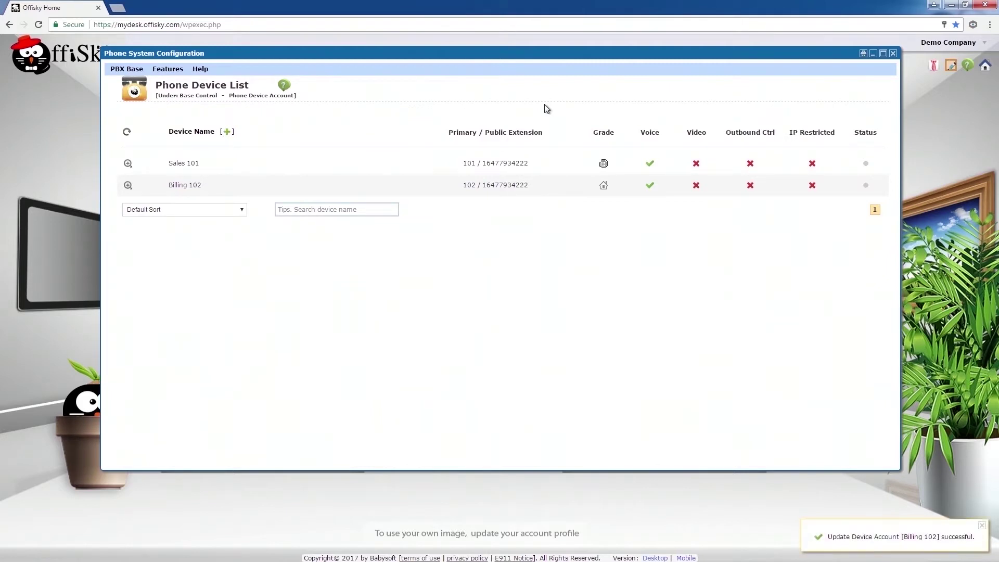
pyautogui.click(131, 75)
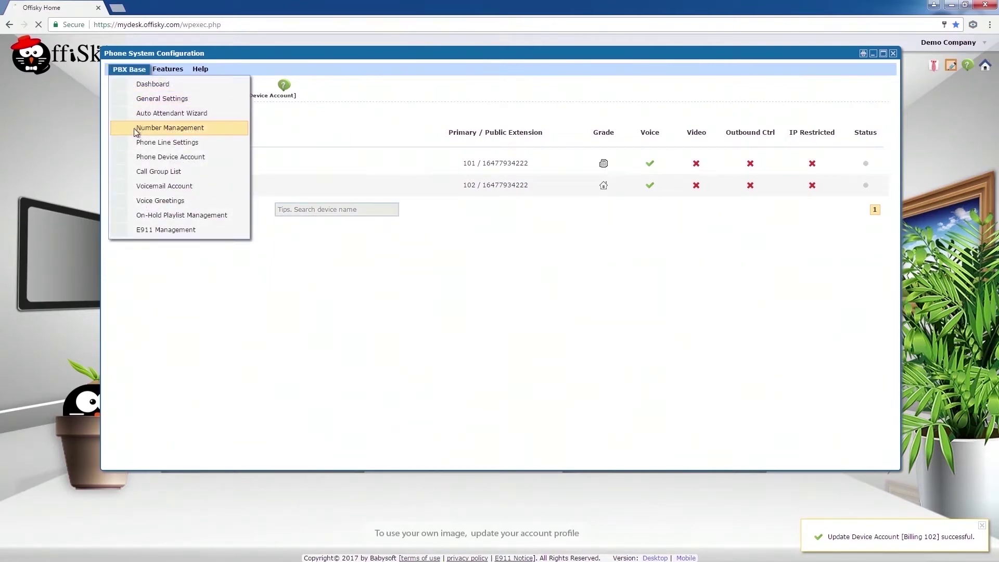
# - Review Number Management, where extensions 101 and 102 are on the Sales 101 and Billing 102 devices
pyautogui.click(180, 128)
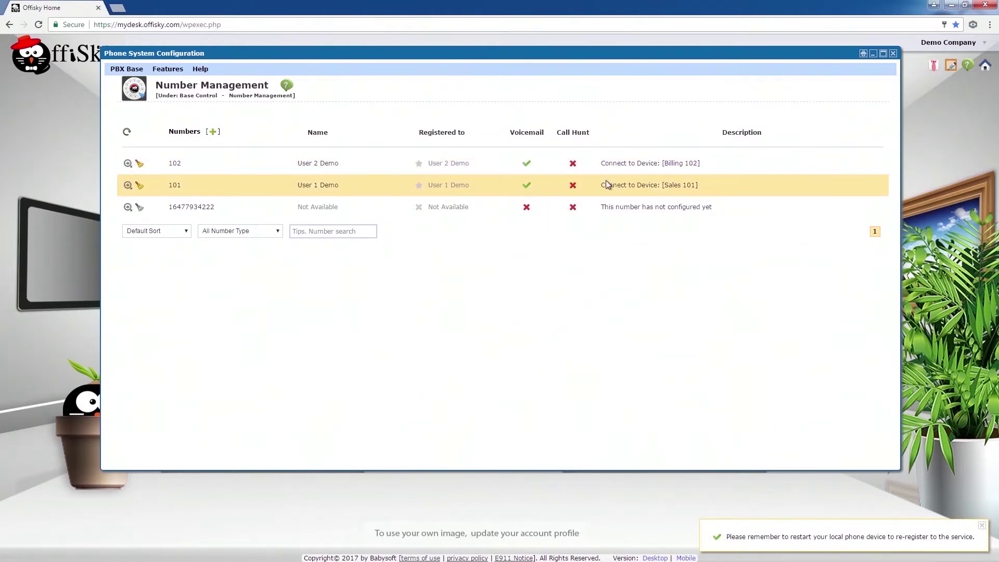
pyautogui.click(132, 72)
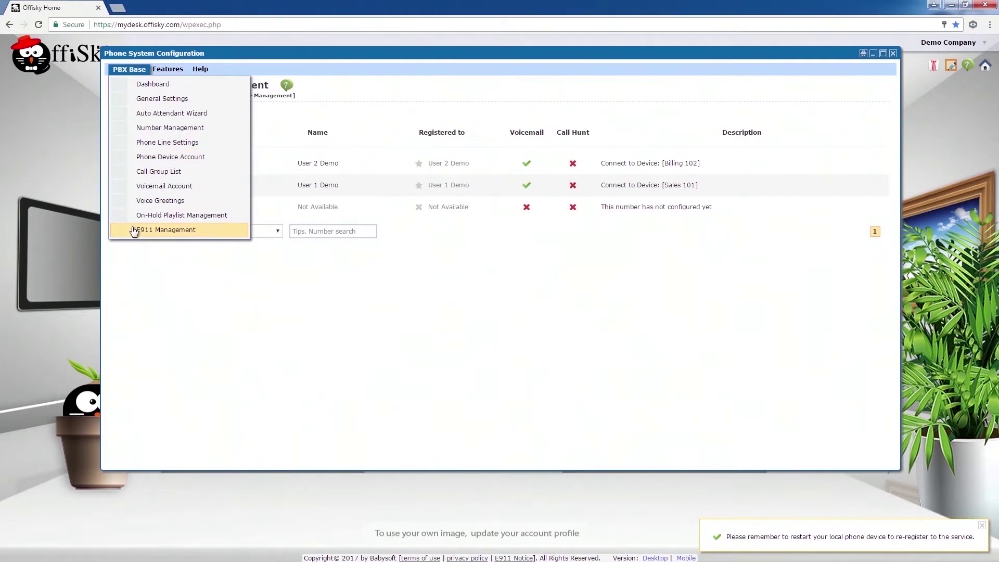
# - Order an E911 (Canada) Registration (0.92 now, 1.50/mo) and open the New E911 Registration
pyautogui.click(161, 229)
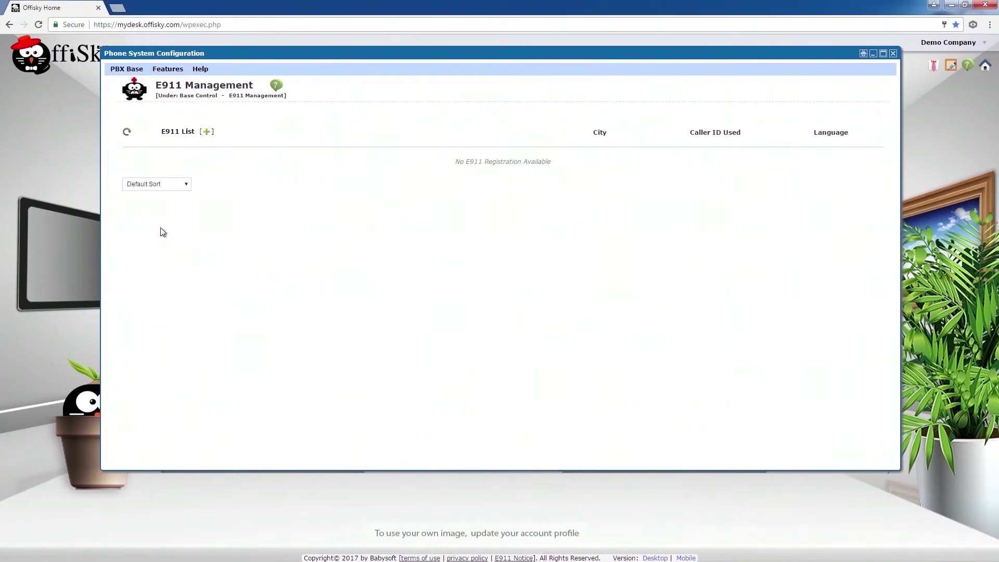
pyautogui.click(206, 131)
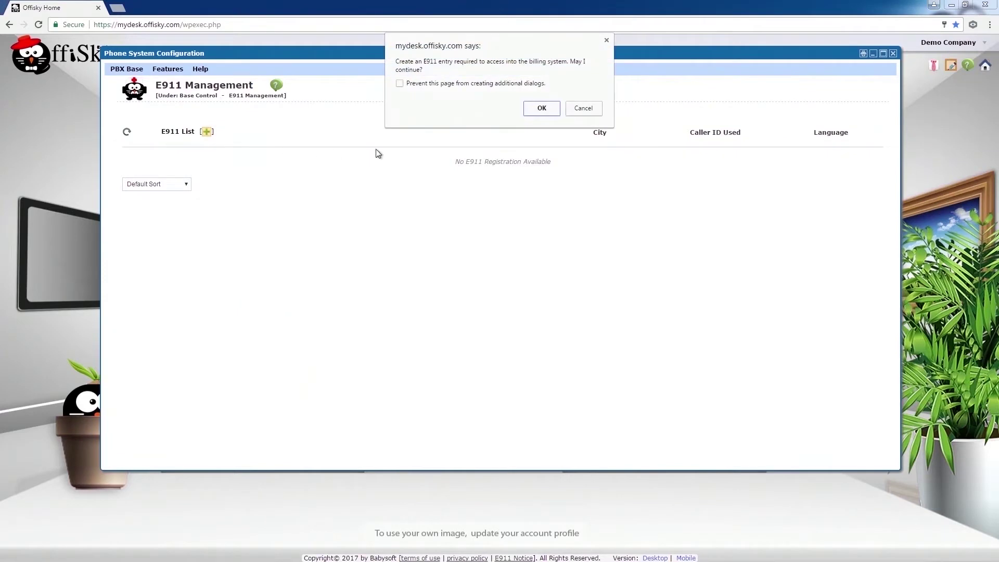
pyautogui.click(540, 107)
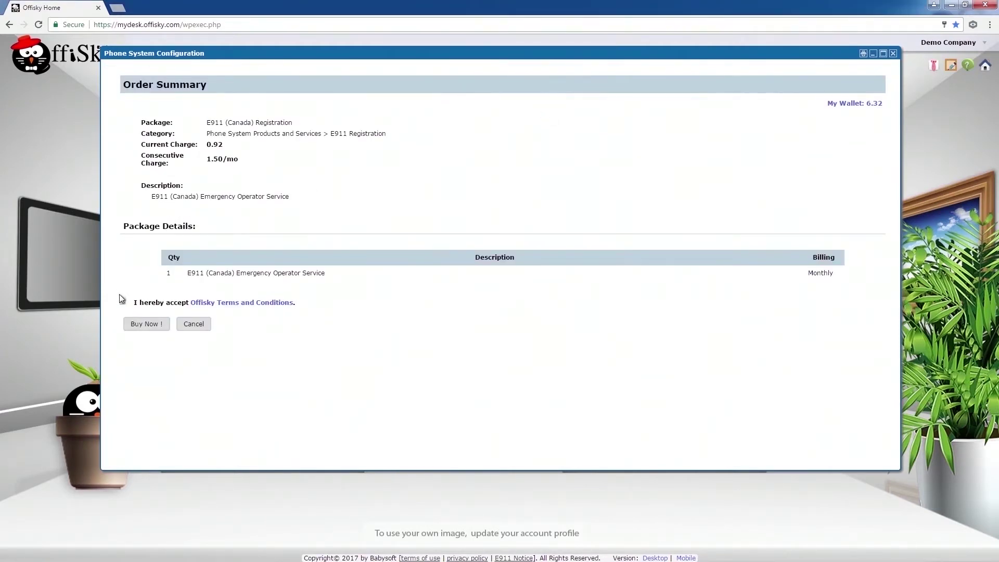
pyautogui.click(151, 329)
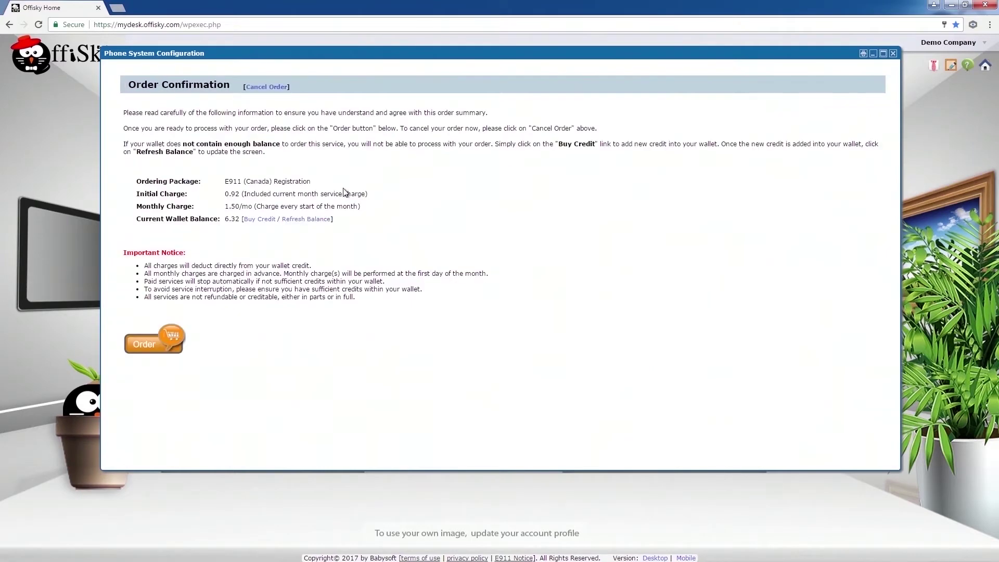
pyautogui.click(156, 344)
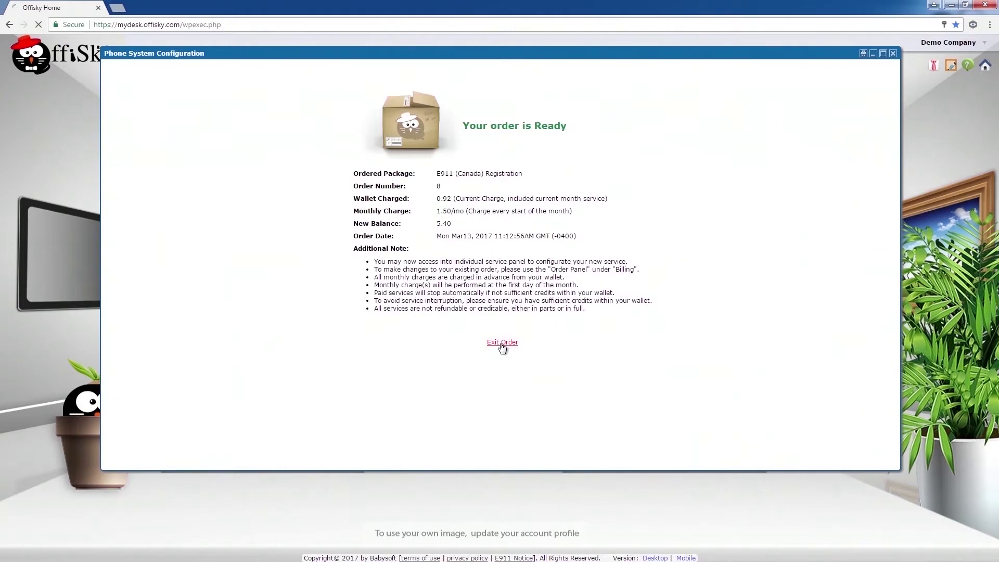
pyautogui.click(501, 342)
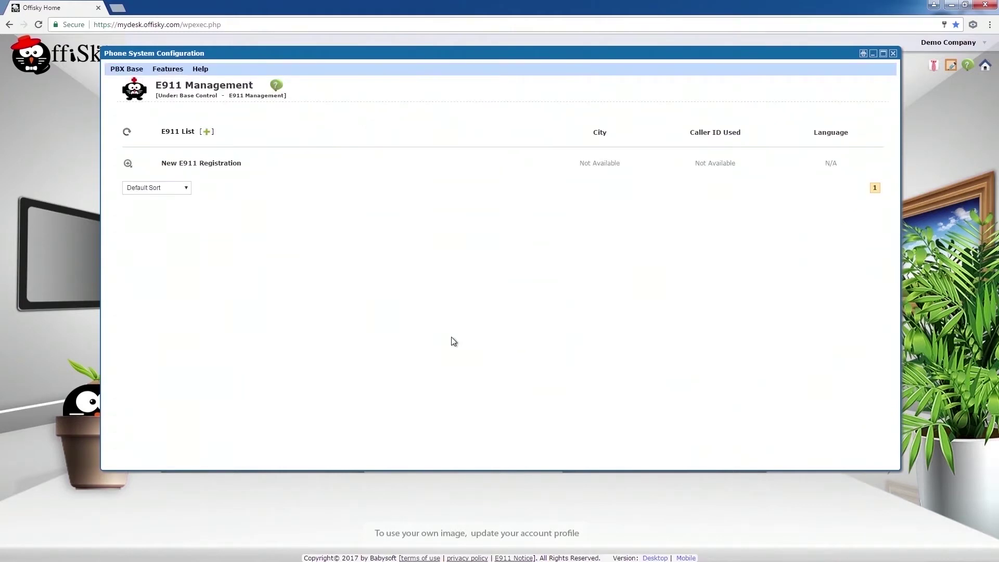
pyautogui.click(127, 166)
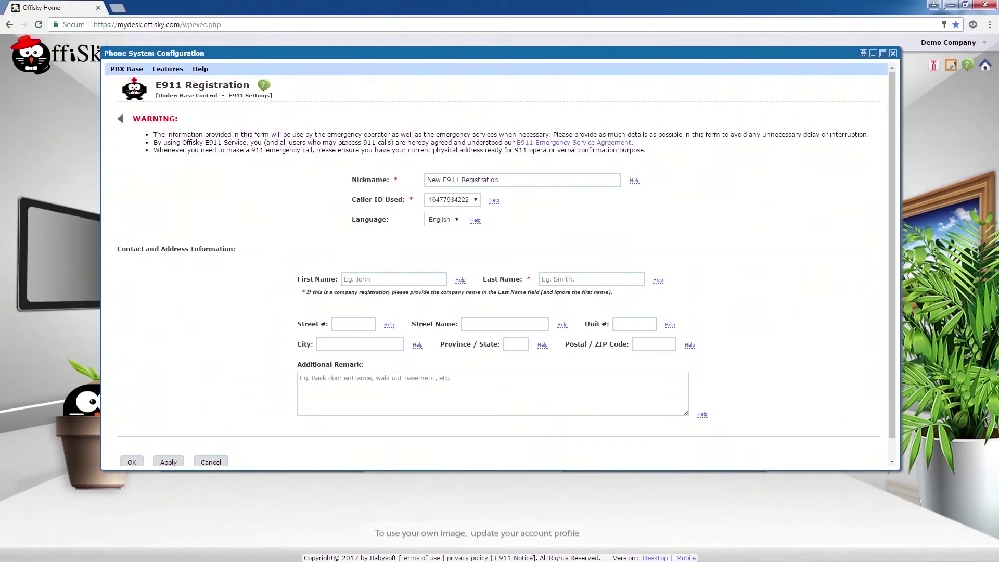
# - Rename the registration to Head Office 911 and enter Demo Company as the name
pyautogui.moveTo(499, 179); pyautogui.dragTo(411, 181)
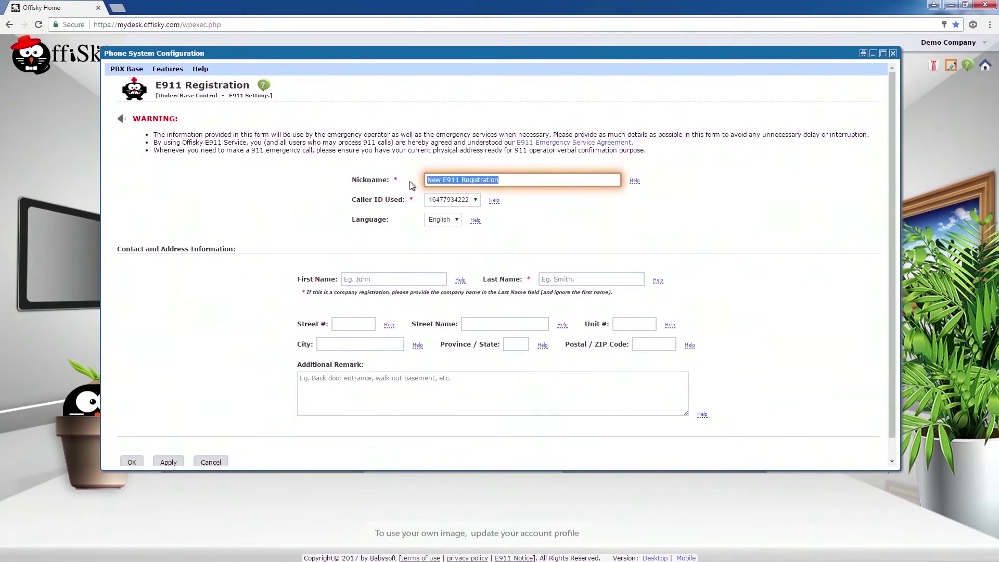
pyautogui.press('BackSpace')
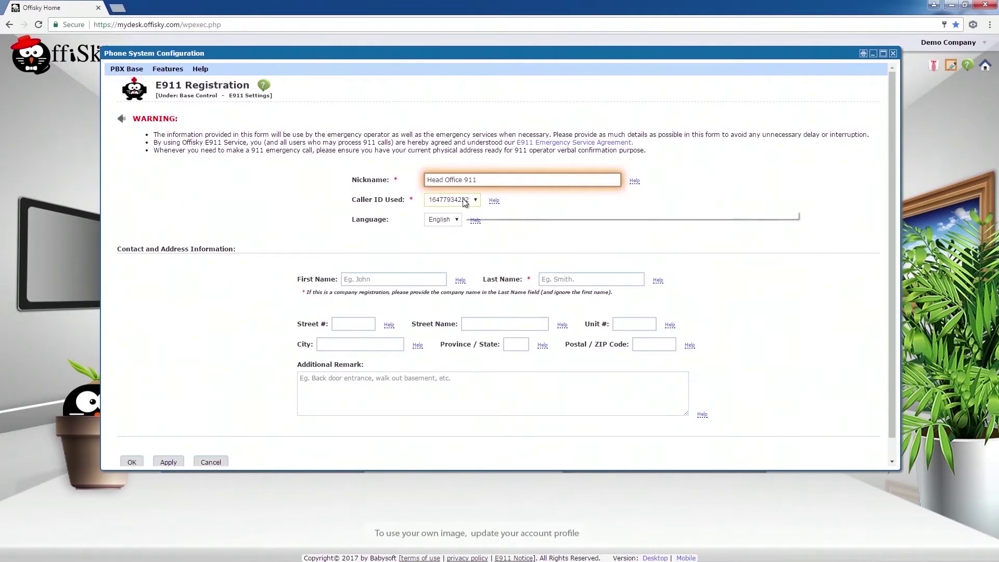
pyautogui.click(558, 278)
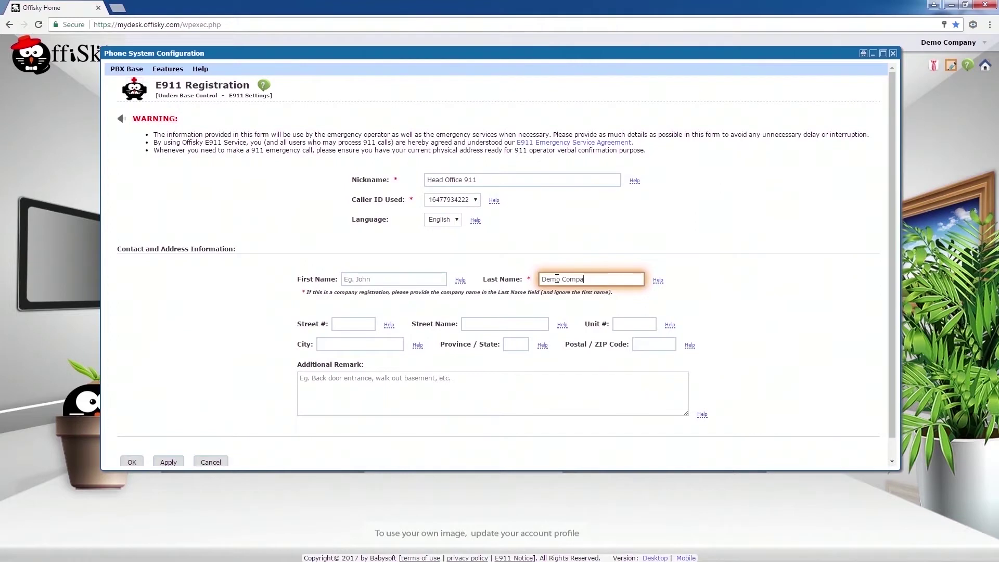
# - Enter the address 1234 Main Street, unit 100, Toronto, ON
pyautogui.press('Tab')
pyautogui.write('1234')
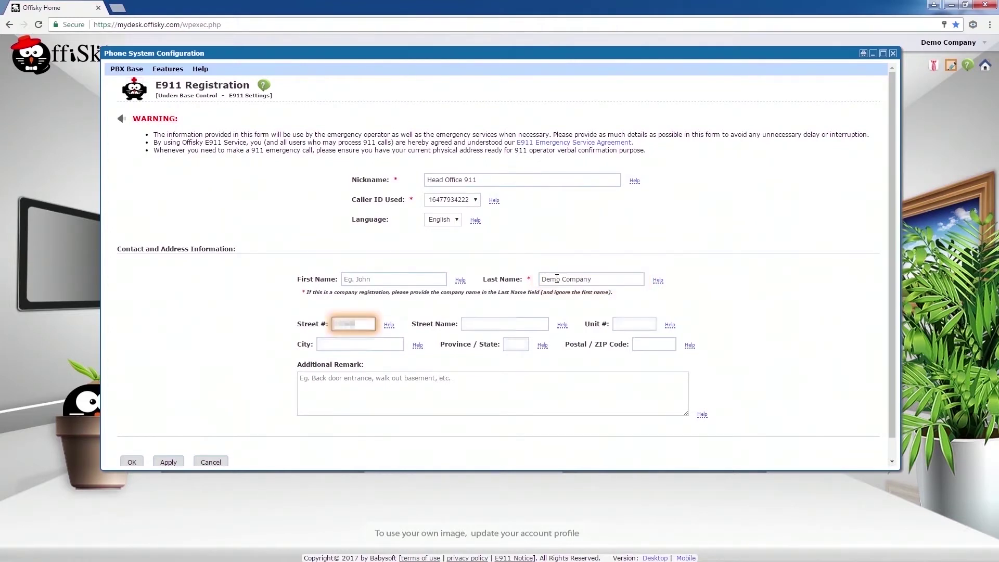
pyautogui.press('Tab')
pyautogui.write('Main Str')
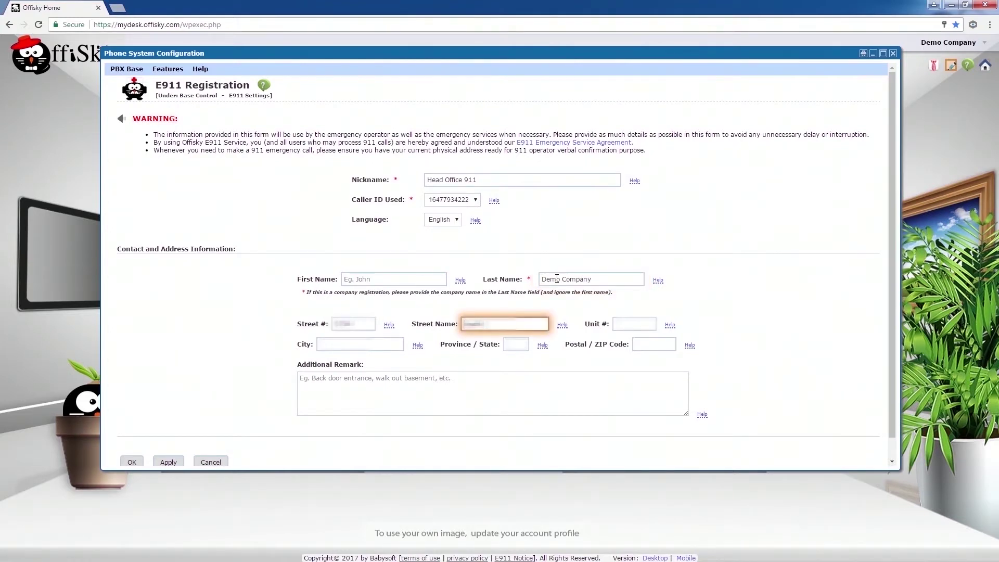
pyautogui.write('eet')
pyautogui.press('Tab')
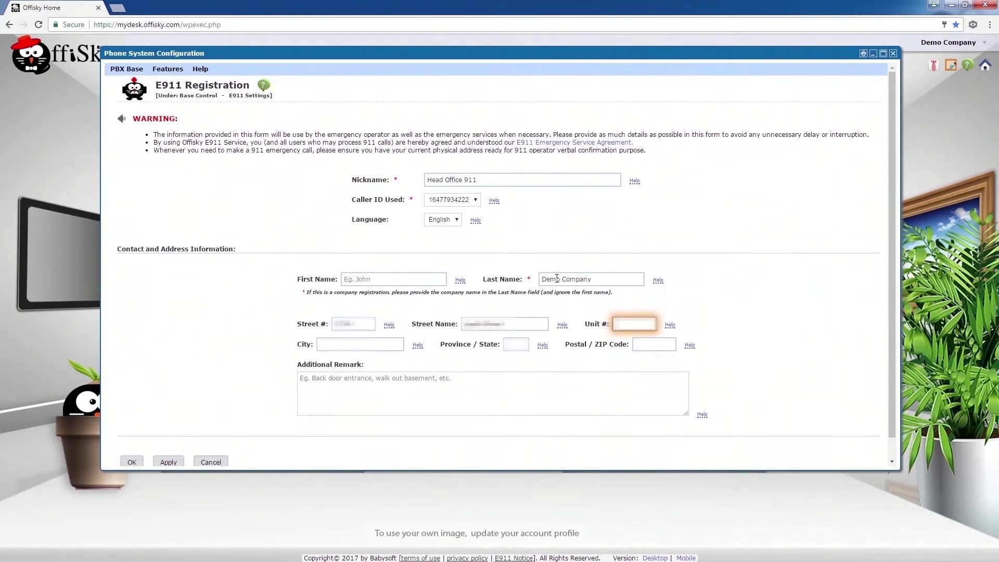
pyautogui.write('100')
pyautogui.press('Tab')
pyautogui.write('Toronto')
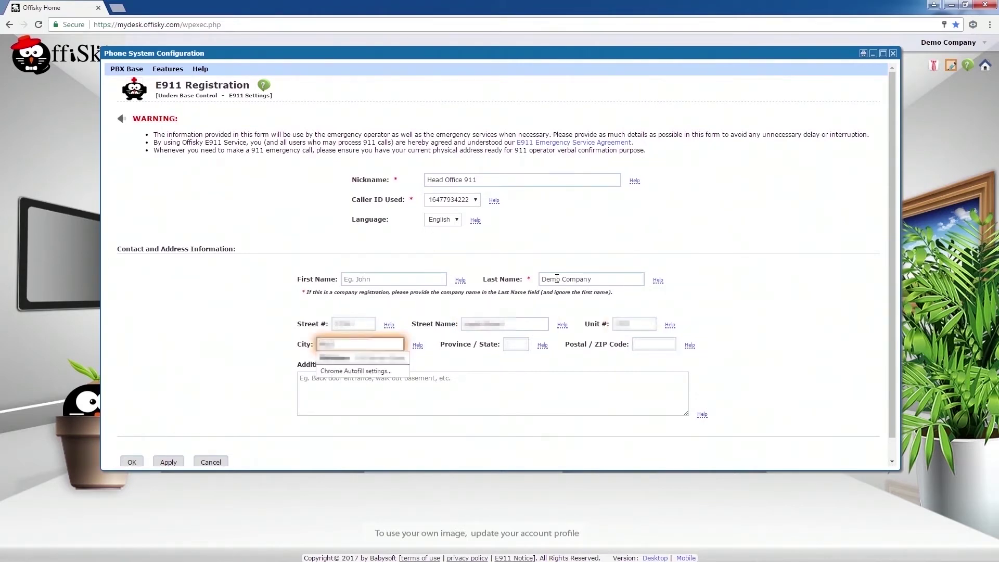
pyautogui.press('Tab')
pyautogui.write('ON')
pyautogui.press('Tab')
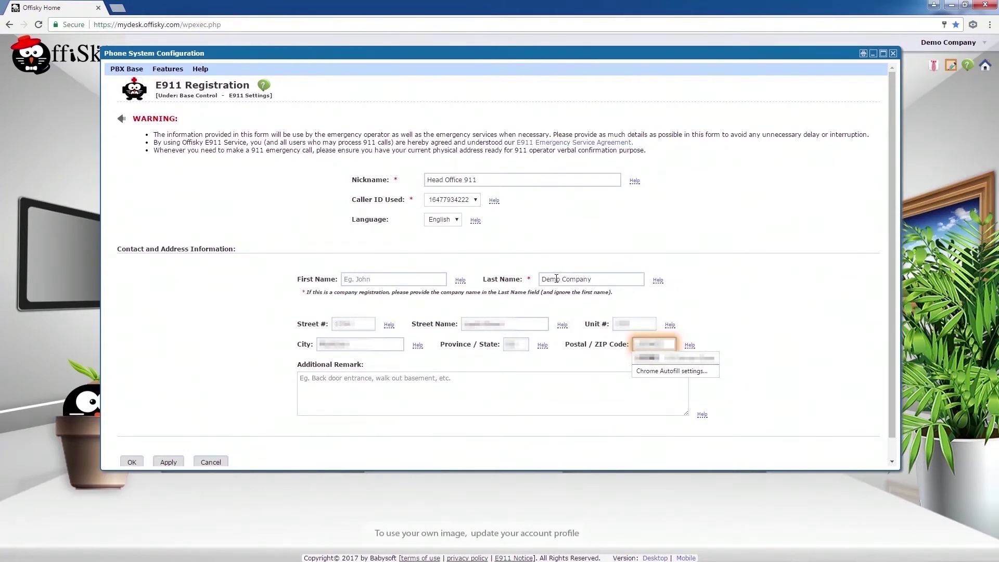
pyautogui.scroll(-1, 253, 308)
# - Save the Head Office 911 record and confirm the emergency contact information
pyautogui.click(132, 440)
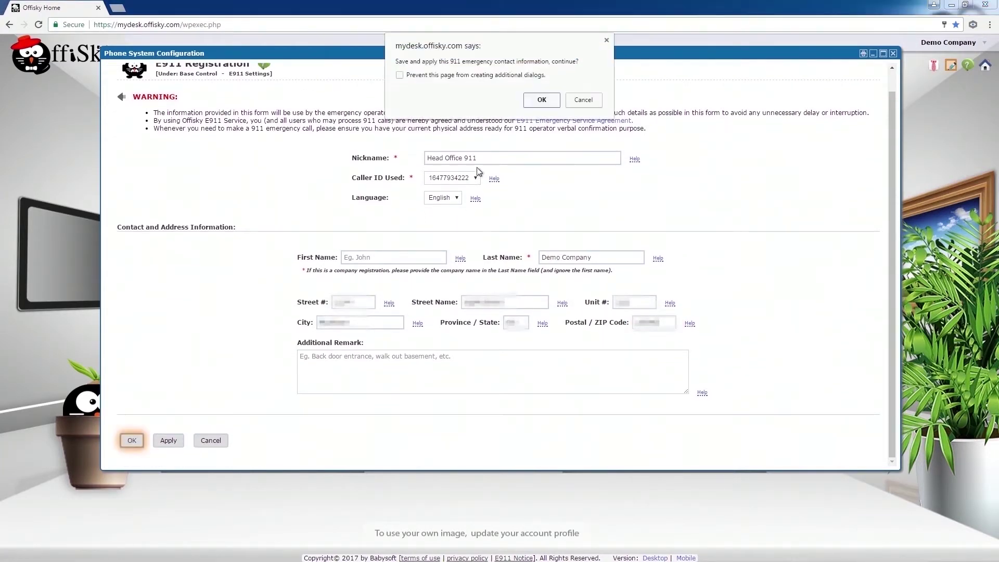
pyautogui.click(542, 100)
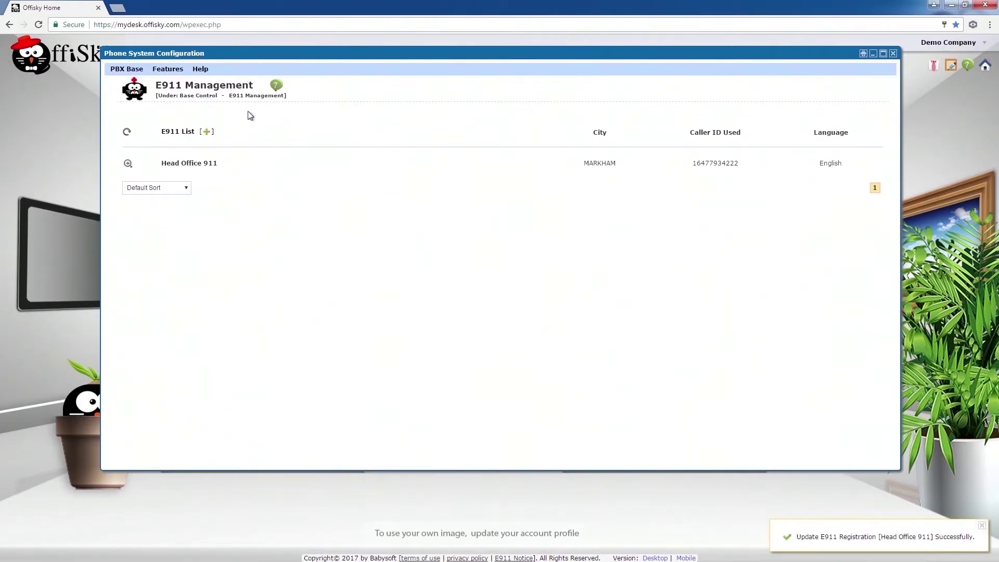
pyautogui.moveTo(126, 70)
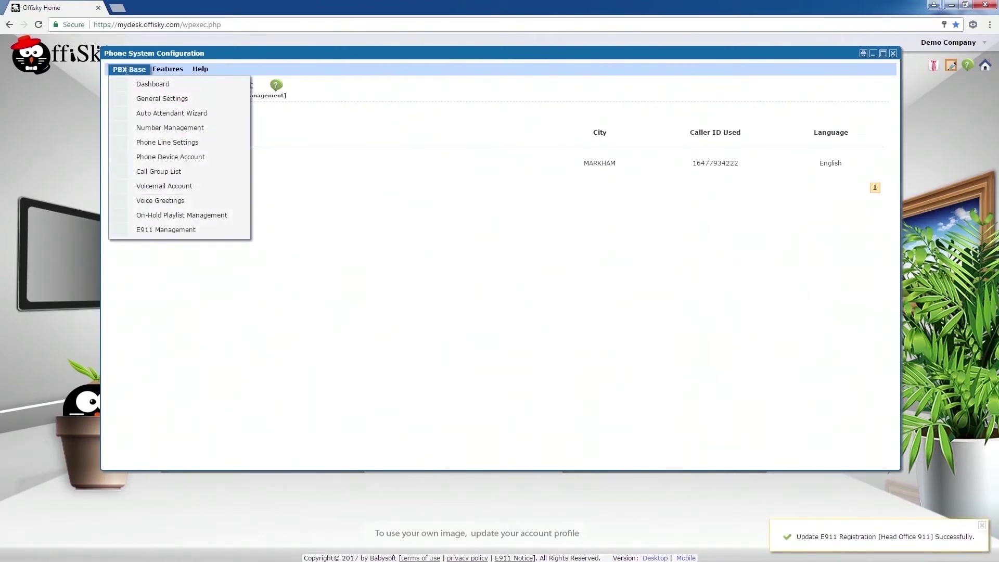
# - Start the Auto Attendant Wizard, keeping Demo Company and weekday 09–17 Eastern business hours
pyautogui.click(129, 114)
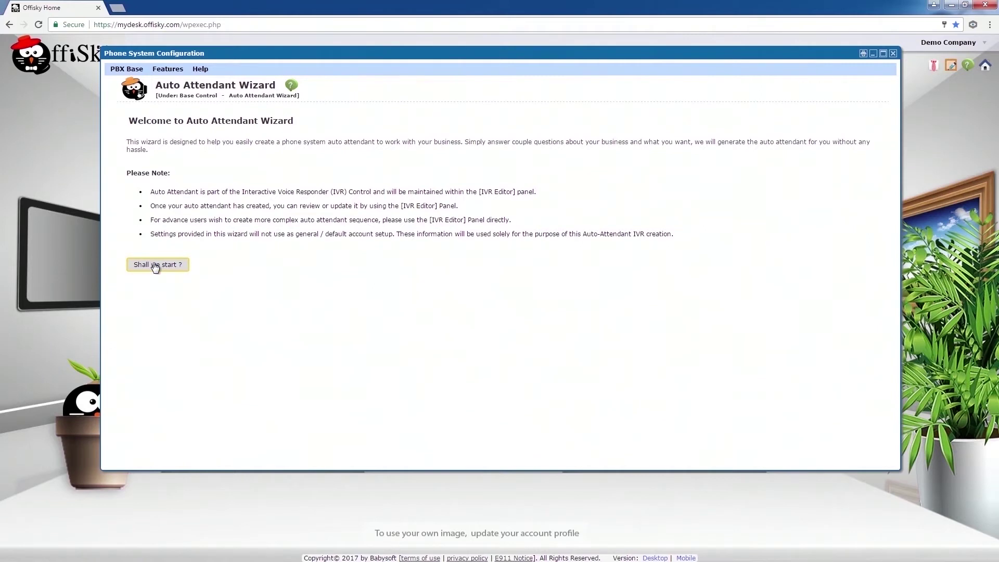
pyautogui.click(155, 265)
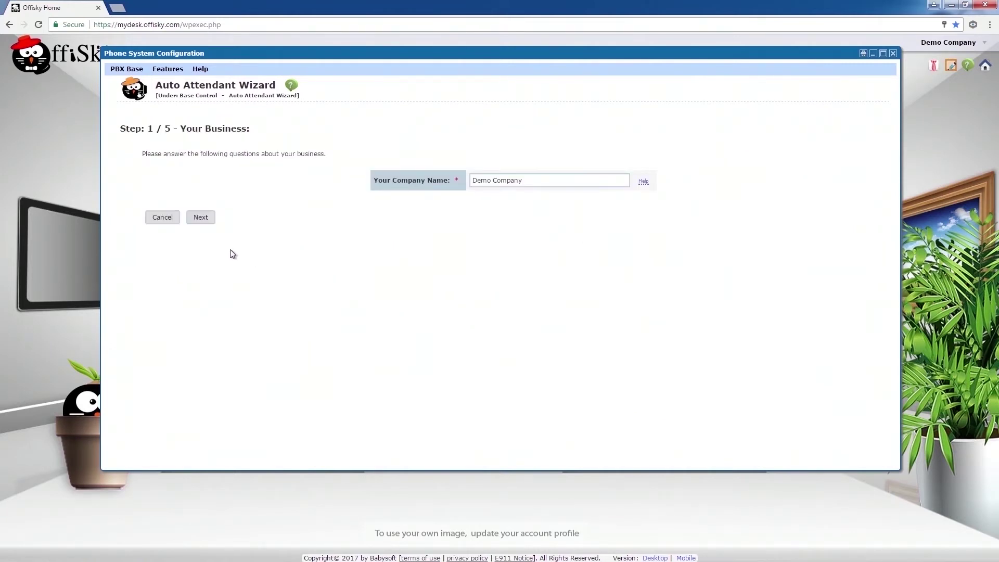
pyautogui.click(206, 219)
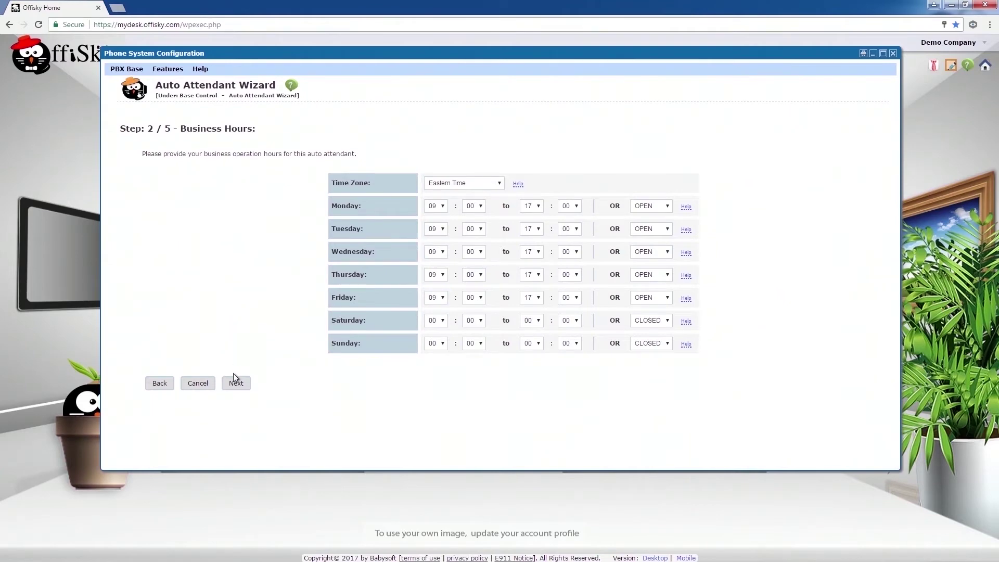
pyautogui.click(236, 384)
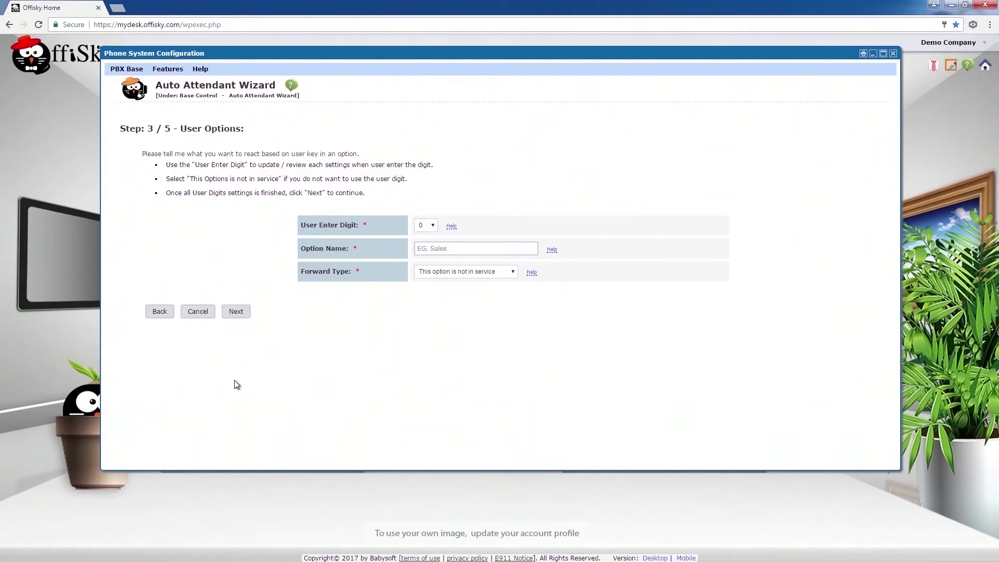
# - Set caller key 1 as Sales Team, forwarding to extension 101
pyautogui.click(428, 228)
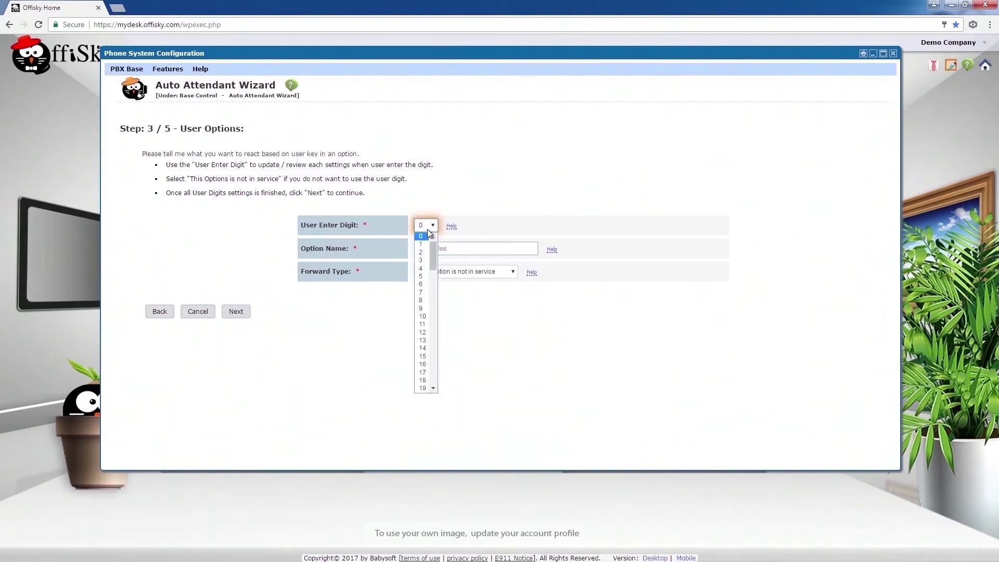
pyautogui.click(427, 242)
pyautogui.click(427, 249)
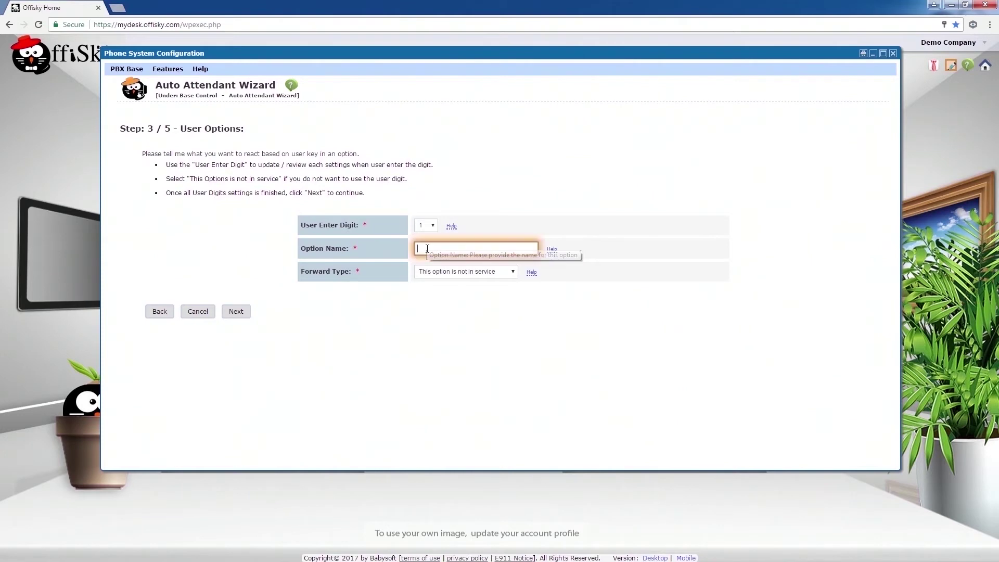
pyautogui.write('Sales')
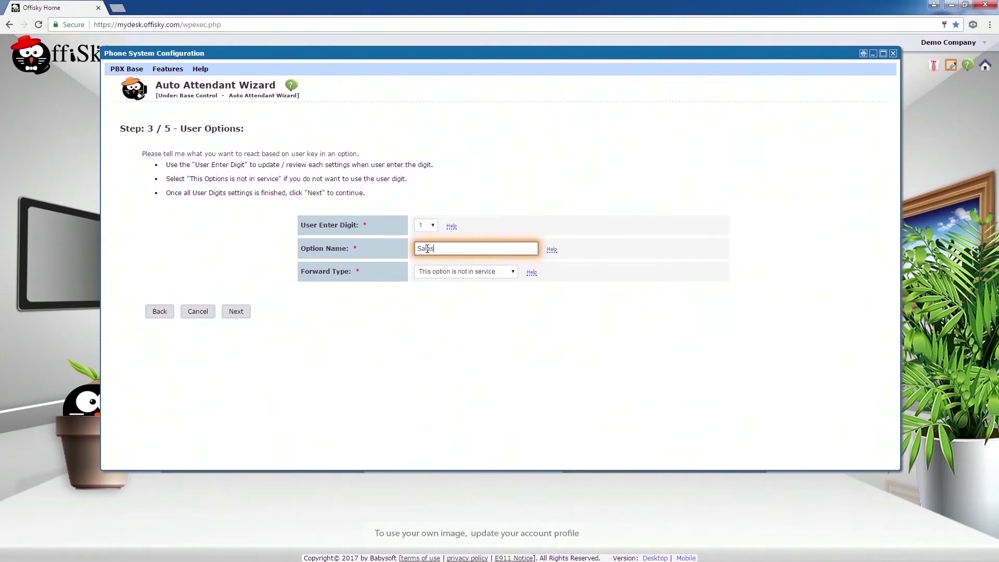
pyautogui.write(' Team')
pyautogui.click(434, 273)
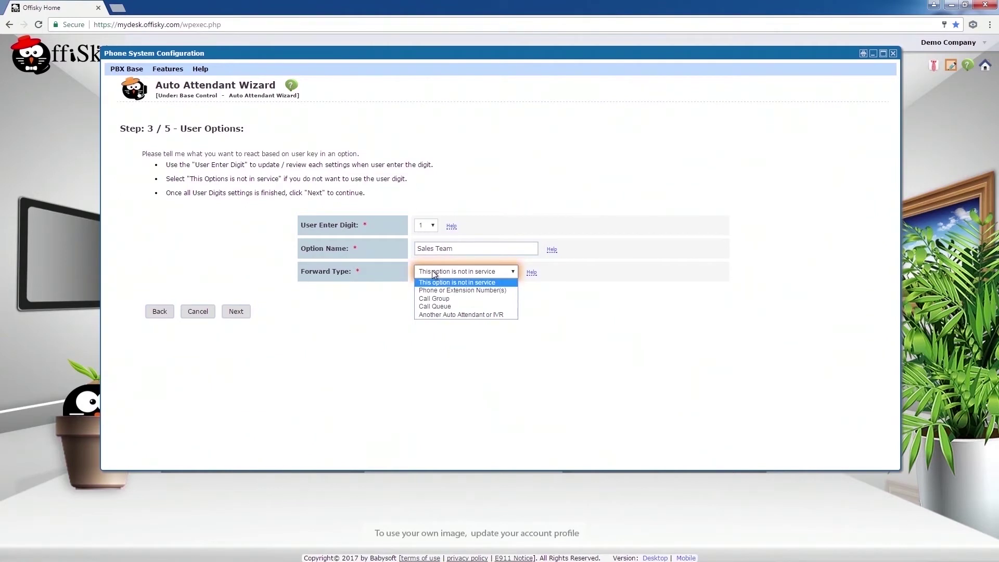
pyautogui.click(434, 272)
pyautogui.click(434, 273)
pyautogui.click(436, 289)
pyautogui.write('1')
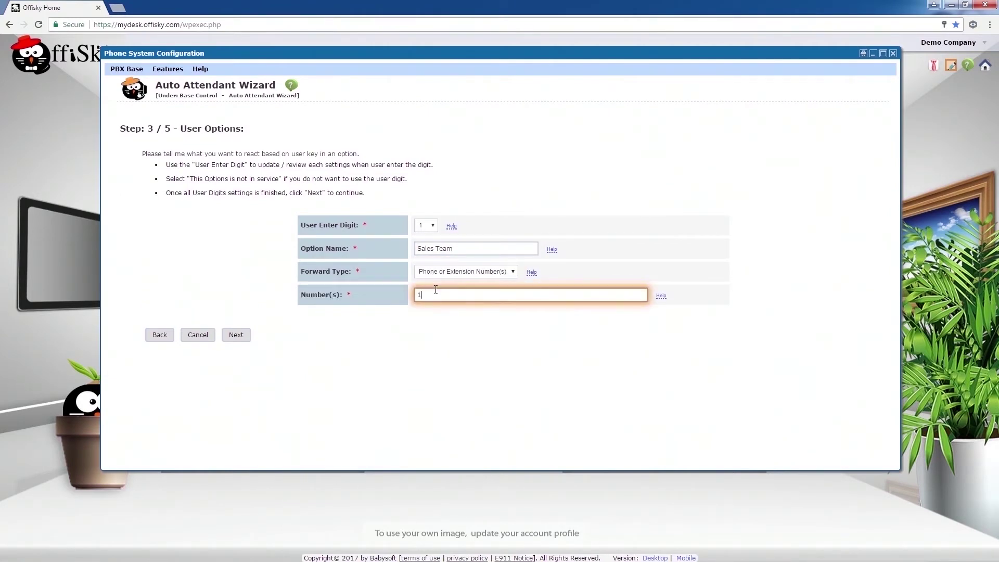
pyautogui.write('01')
# - Add key 2, Billing Department, forwarding to extension 102, and continue to Operating Settings
pyautogui.click(434, 227)
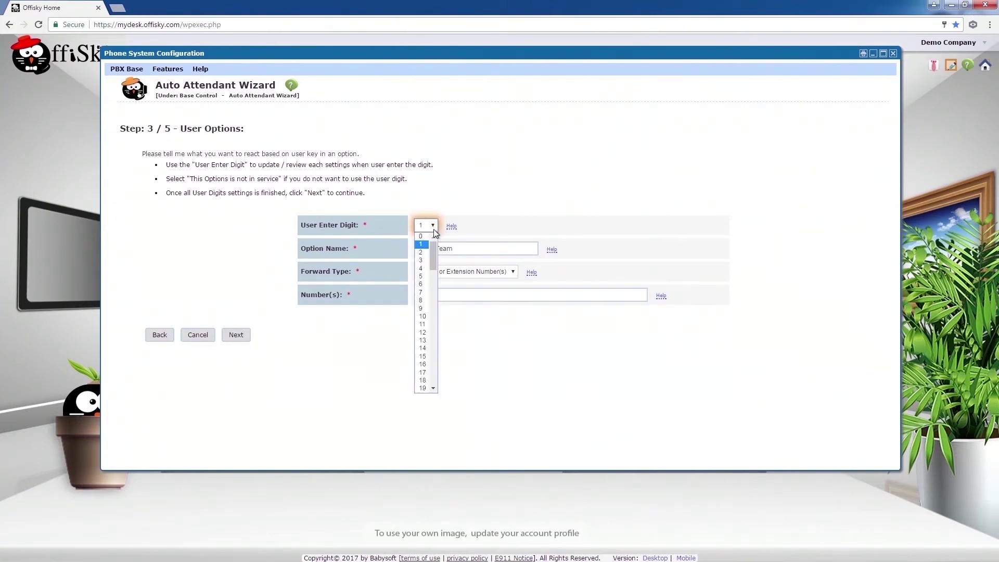
pyautogui.click(427, 251)
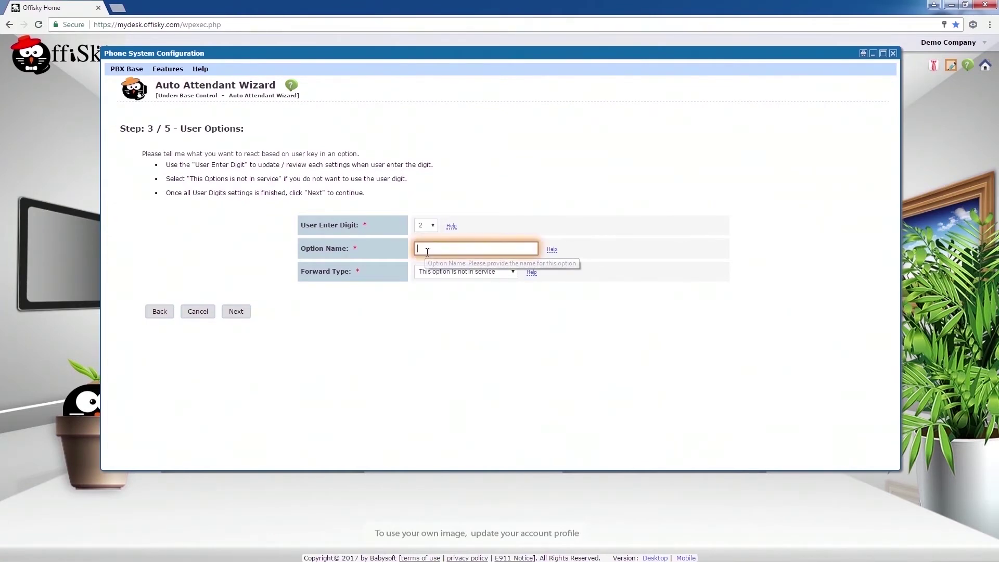
pyautogui.write('Billing')
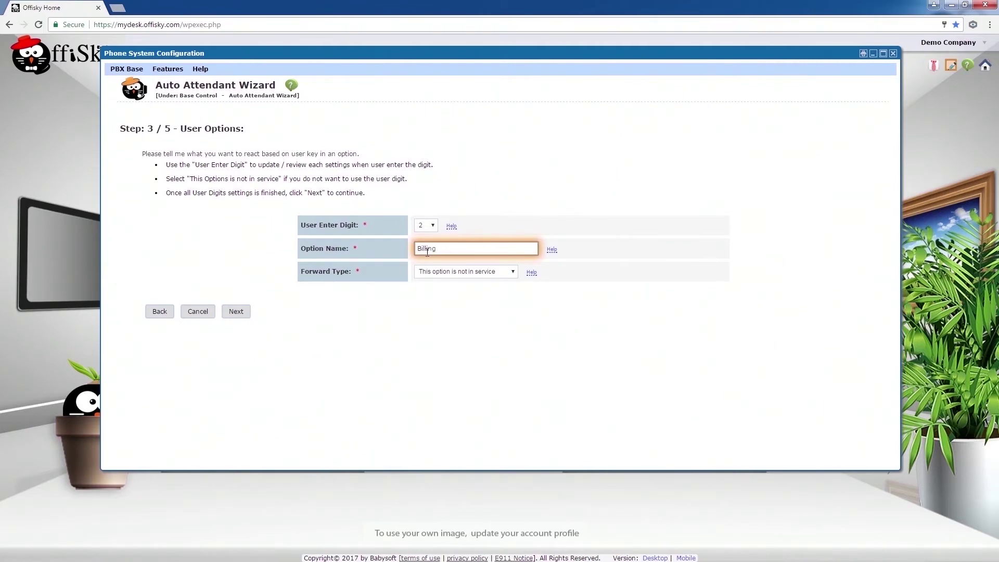
pyautogui.write(' Department')
pyautogui.click(429, 271)
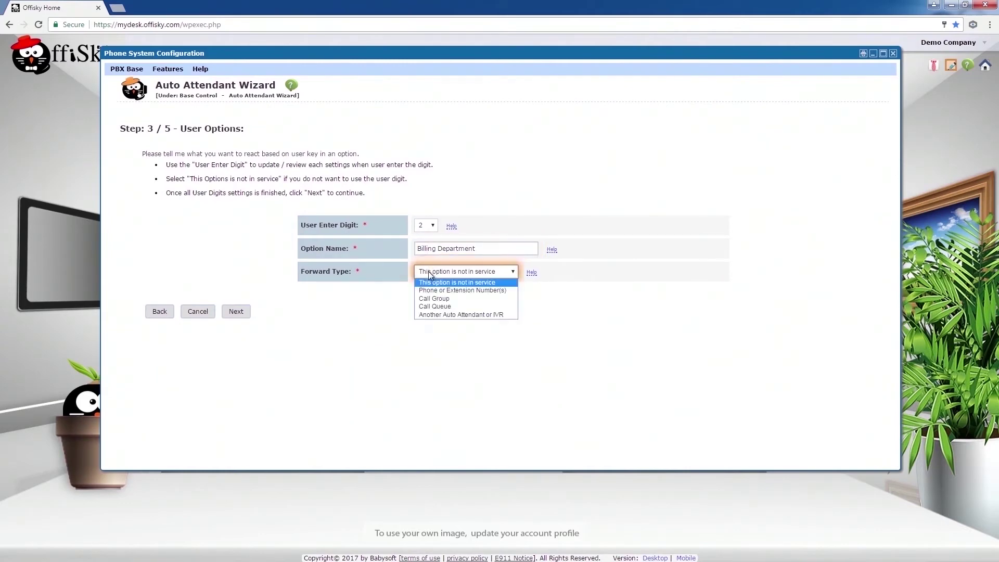
pyautogui.click(429, 290)
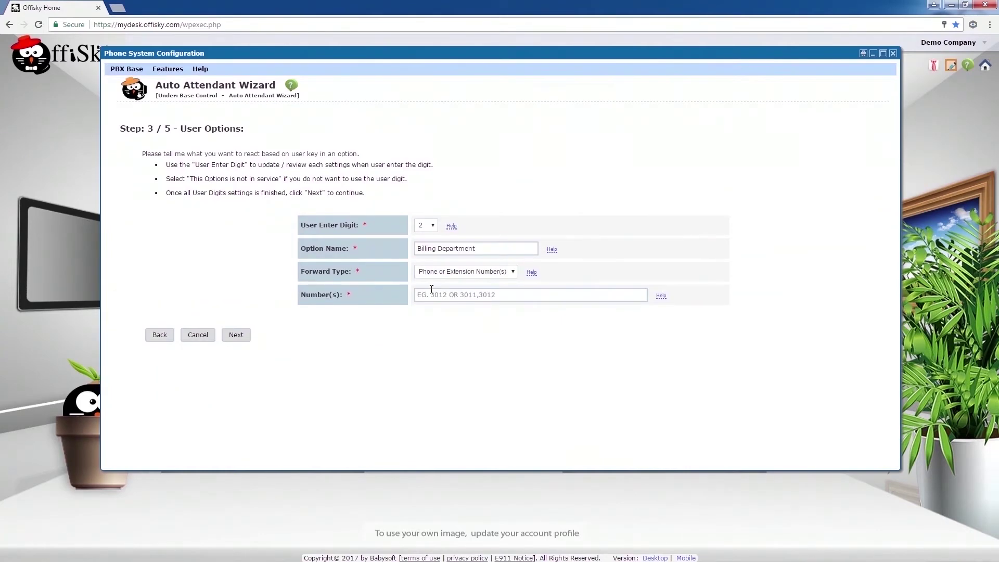
pyautogui.click(450, 300)
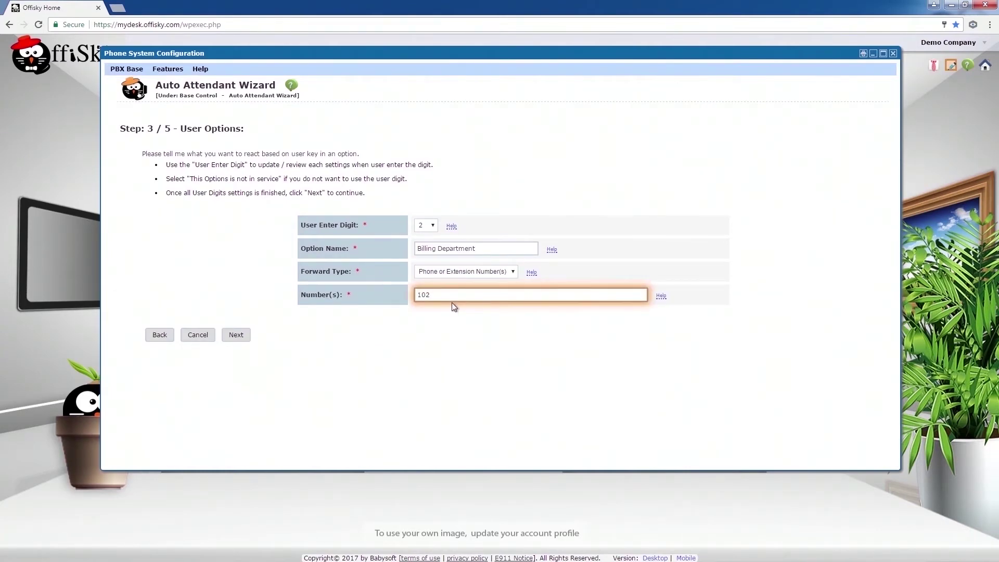
pyautogui.click(242, 334)
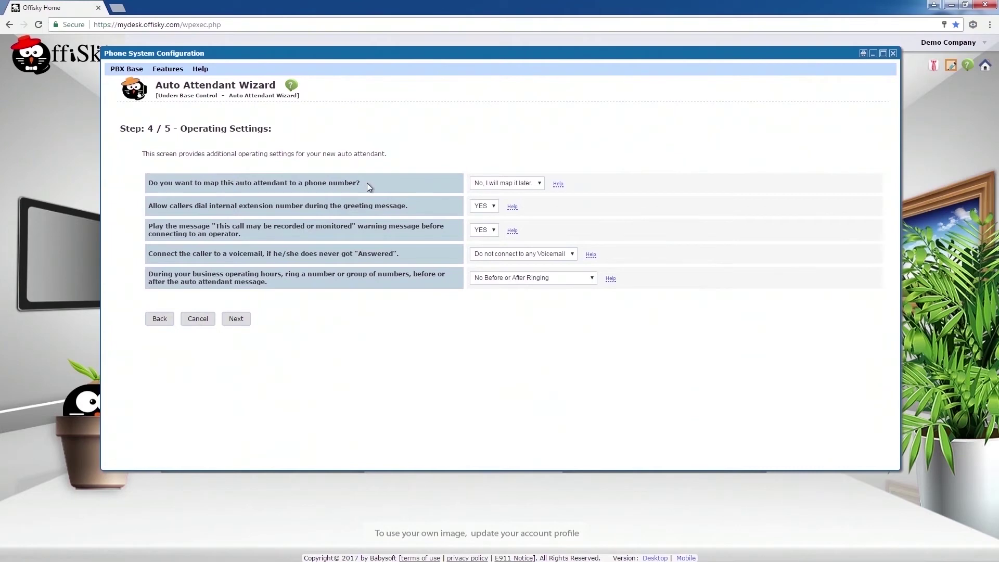
# - Map the auto attendant to the company phone number and advance to Greeting Messages
pyautogui.click(501, 186)
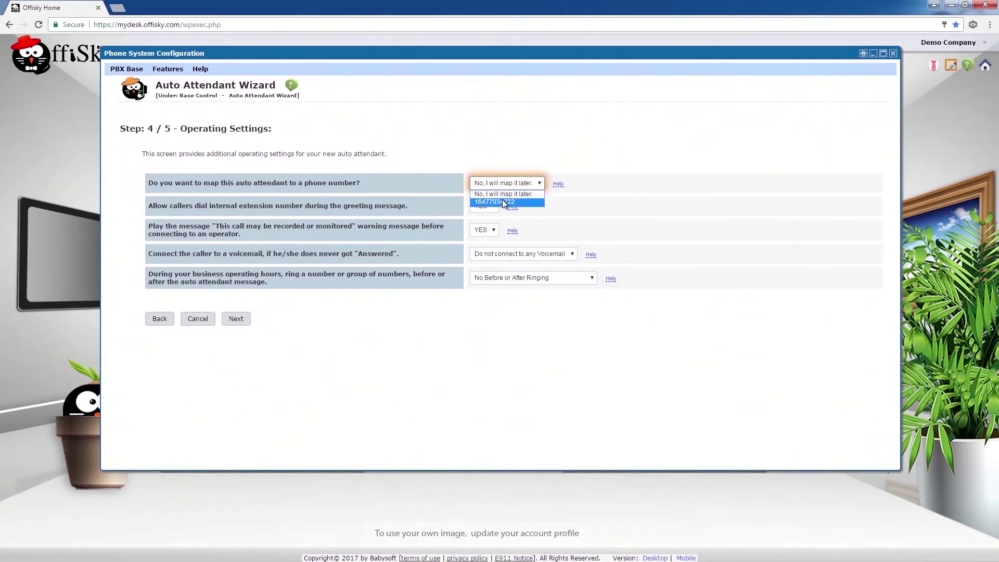
pyautogui.click(501, 198)
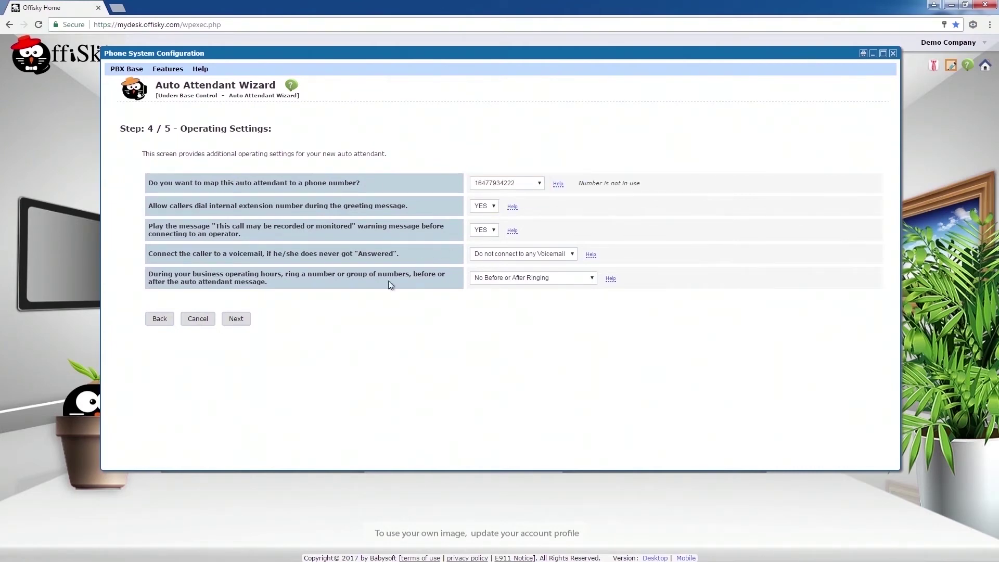
pyautogui.click(242, 318)
pyautogui.click(533, 147)
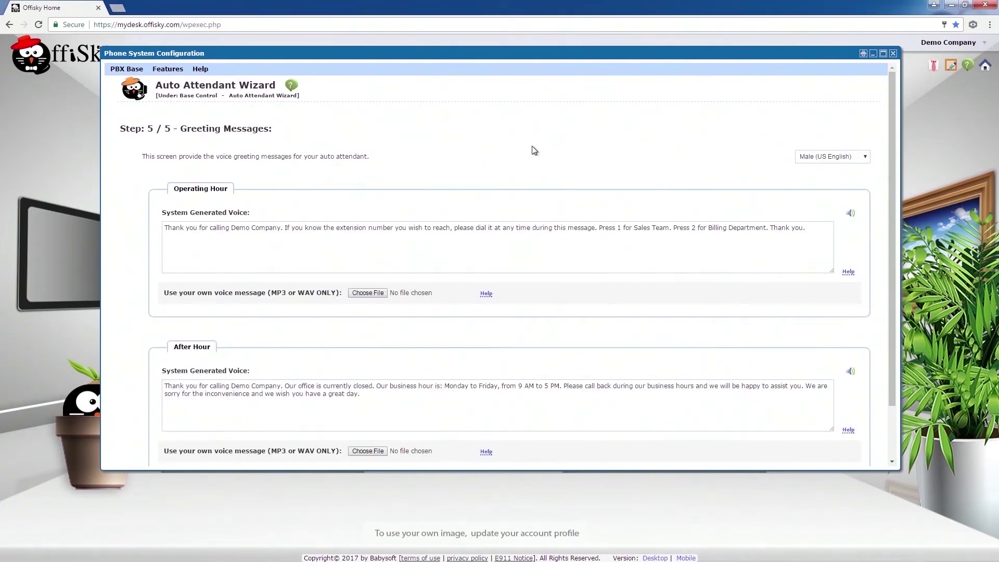
# - Keep the Male (US English) greeting voice and finish the wizard
pyautogui.click(807, 159)
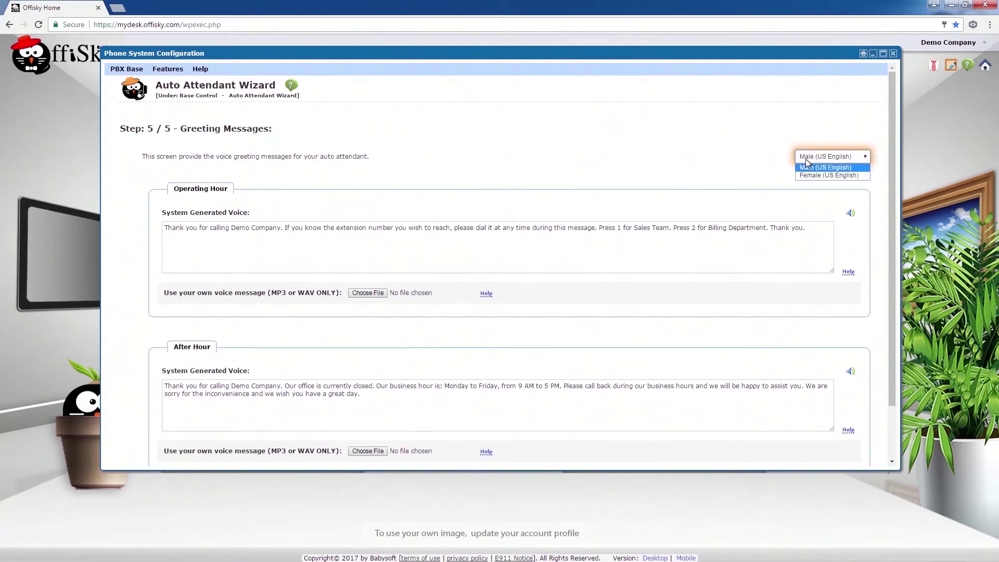
pyautogui.click(807, 167)
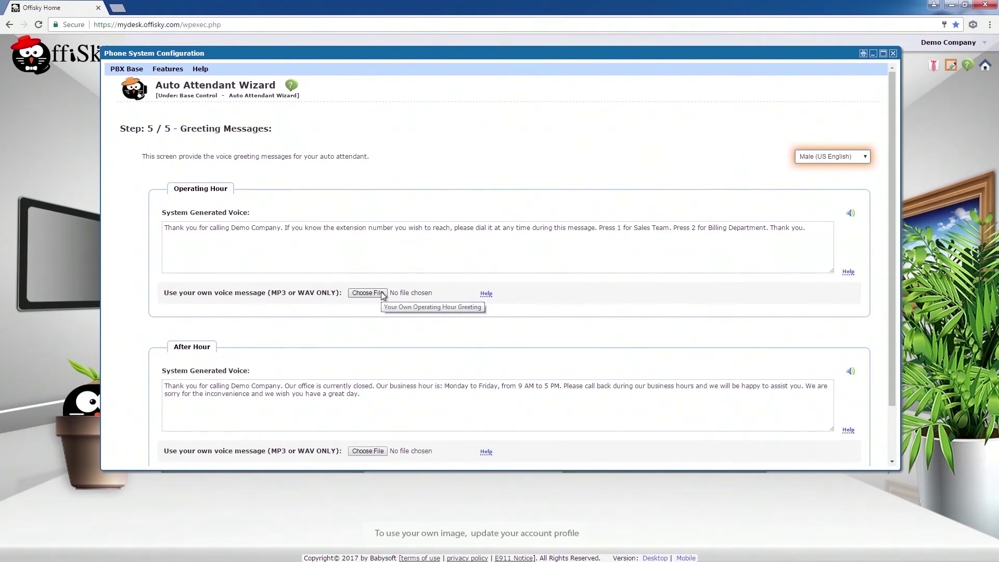
pyautogui.scroll(-1, 395, 359)
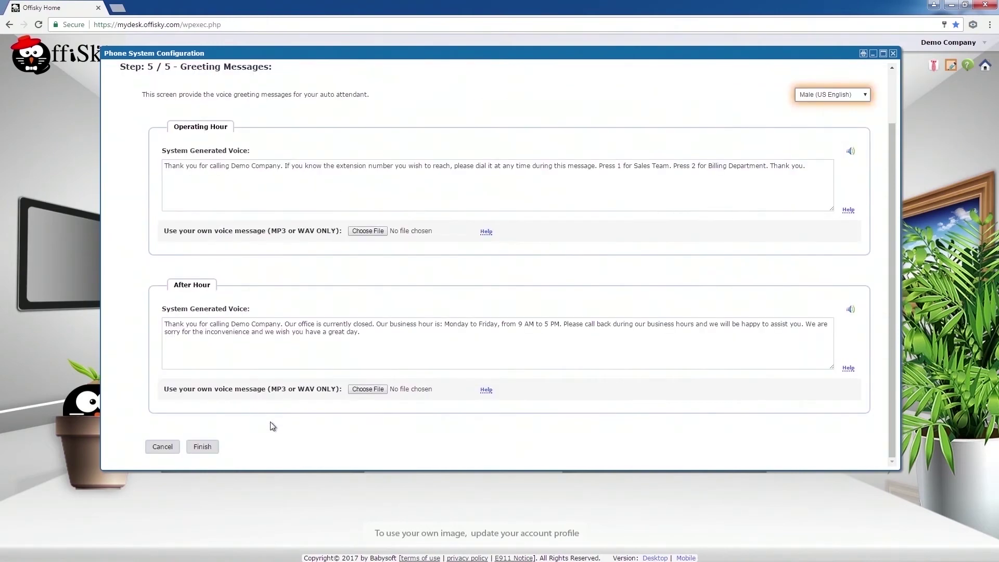
pyautogui.click(203, 447)
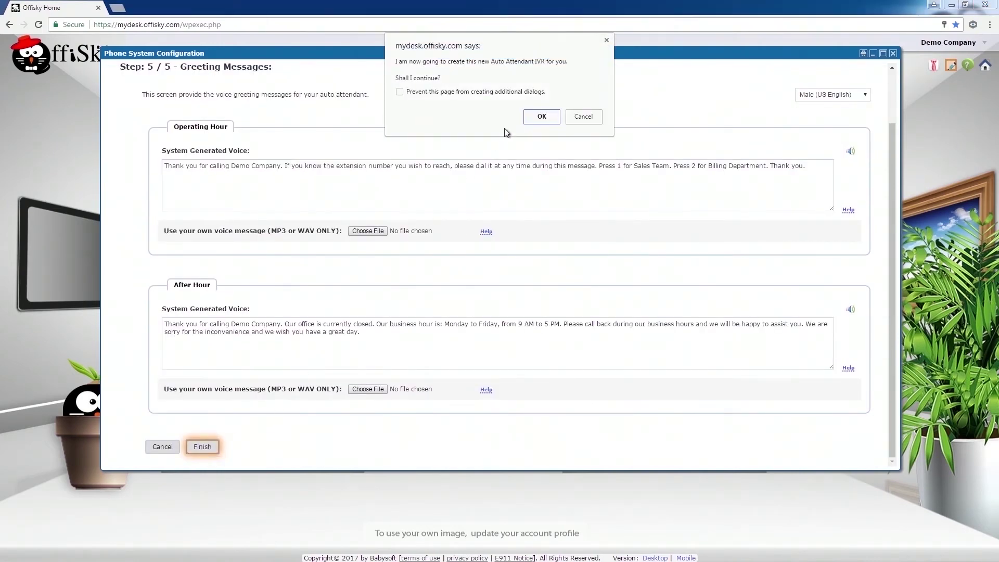
# - Confirm creation of the AAW: Demo Company IVR and go to the IVR Editor
pyautogui.click(555, 123)
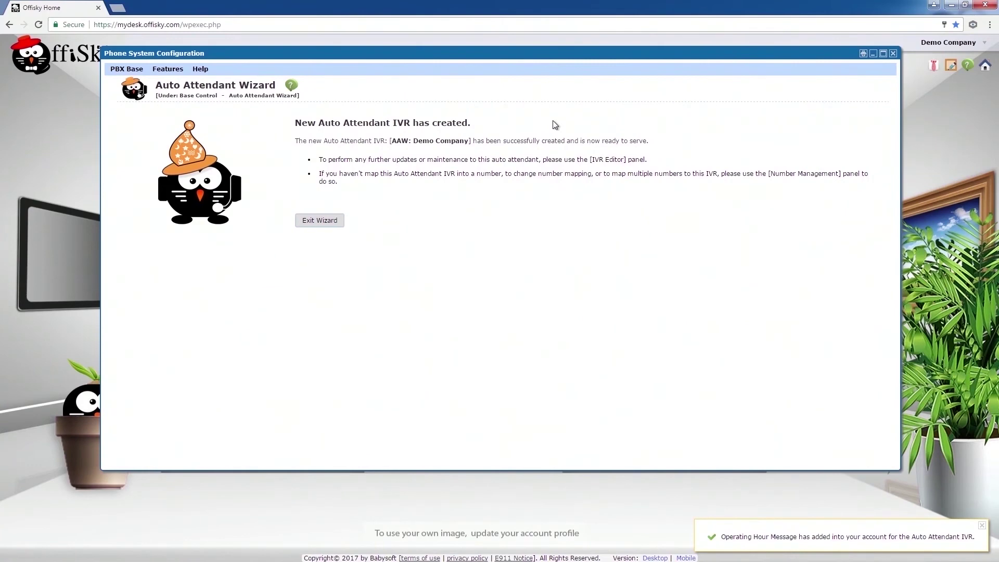
pyautogui.click(172, 70)
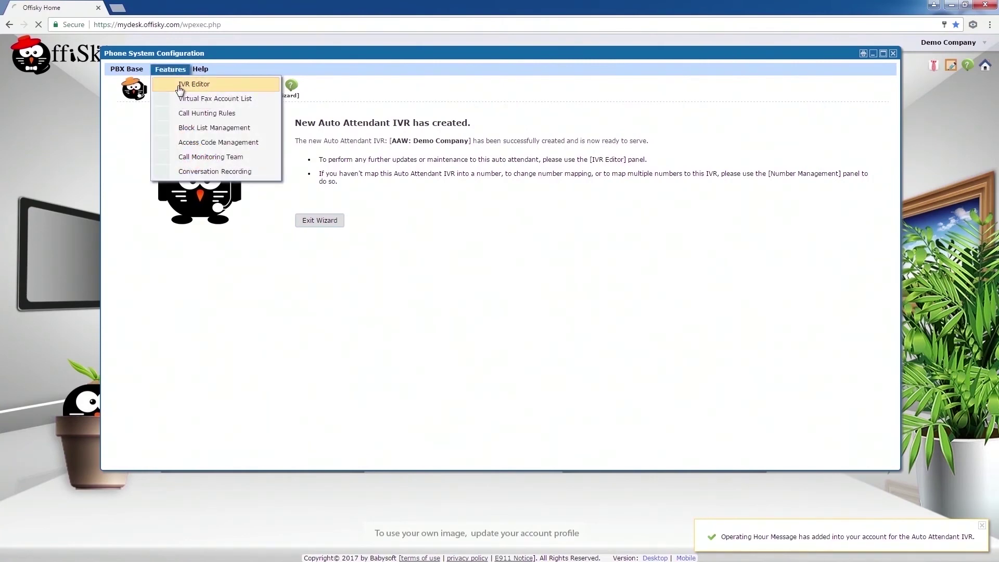
pyautogui.click(190, 85)
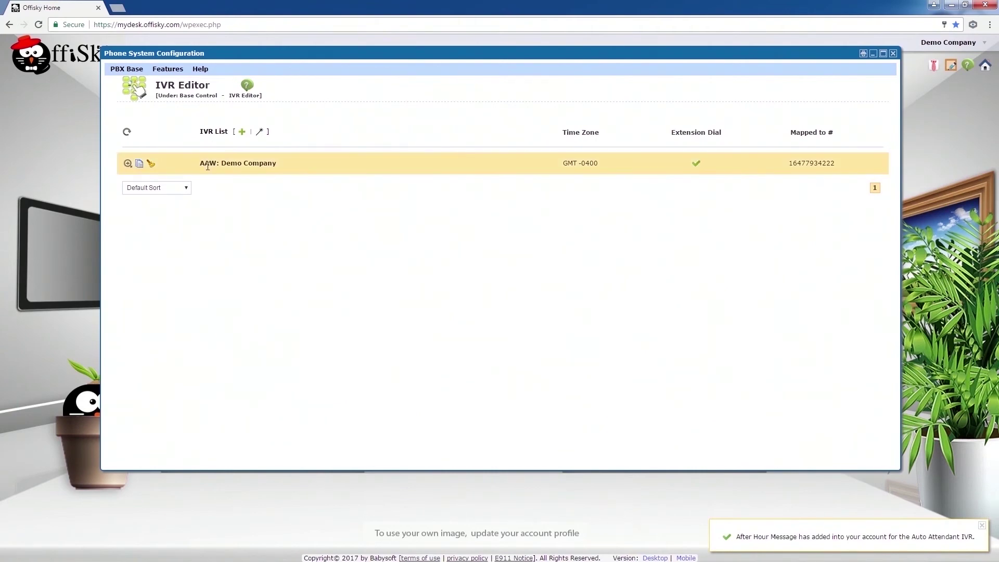
# - Review the AAW: Demo Company settings, mapped to the company number with extension dialing
pyautogui.click(128, 163)
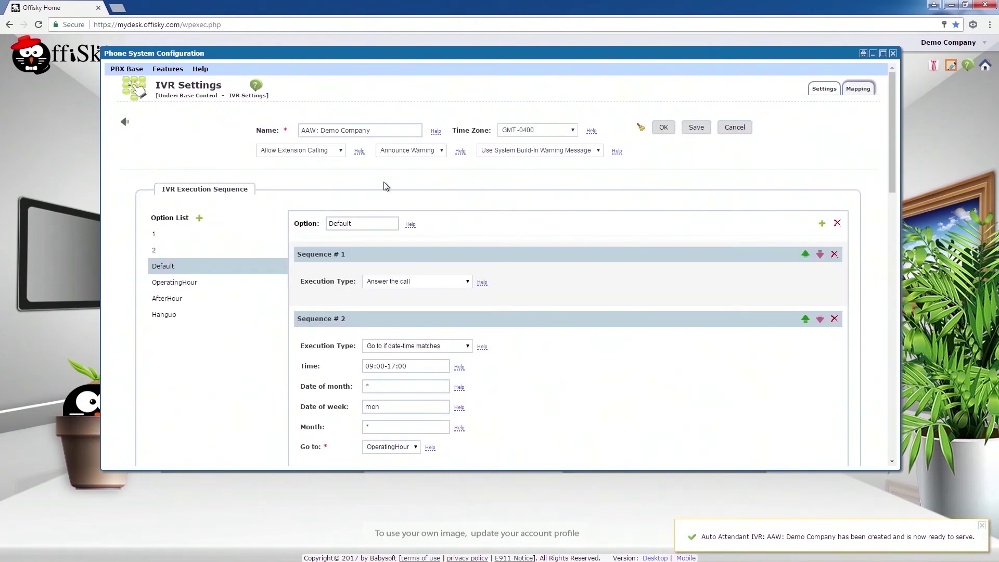
pyautogui.scroll(-4, 464, 188)
pyautogui.scroll(-10, 472, 200)
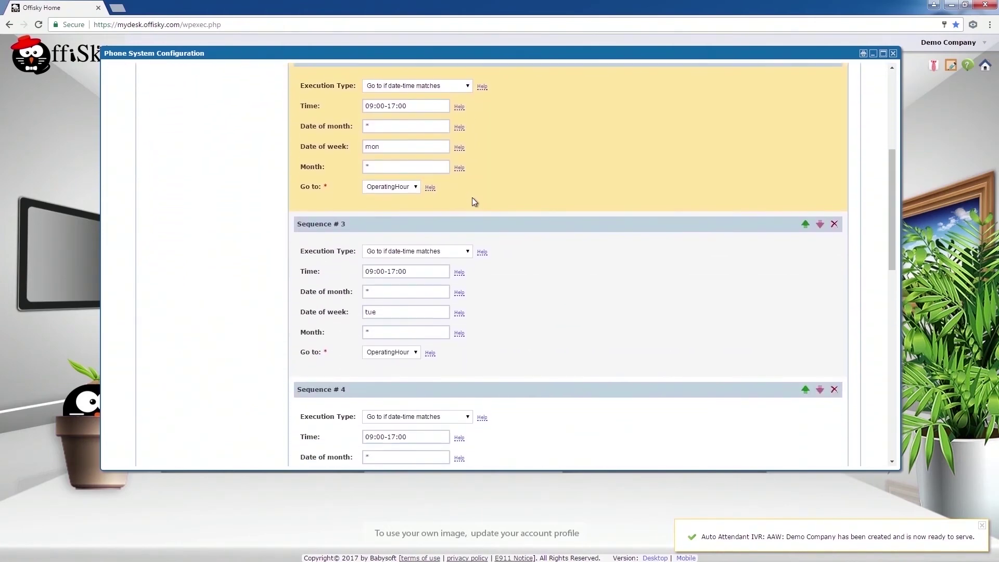
pyautogui.scroll(-3, 473, 208)
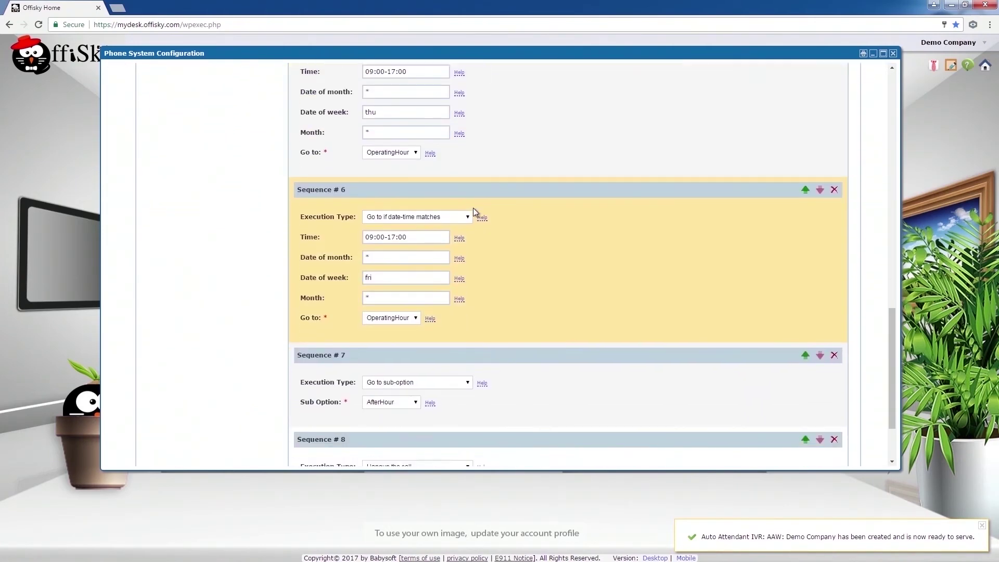
pyautogui.scroll(10, 474, 210)
pyautogui.scroll(6, 473, 210)
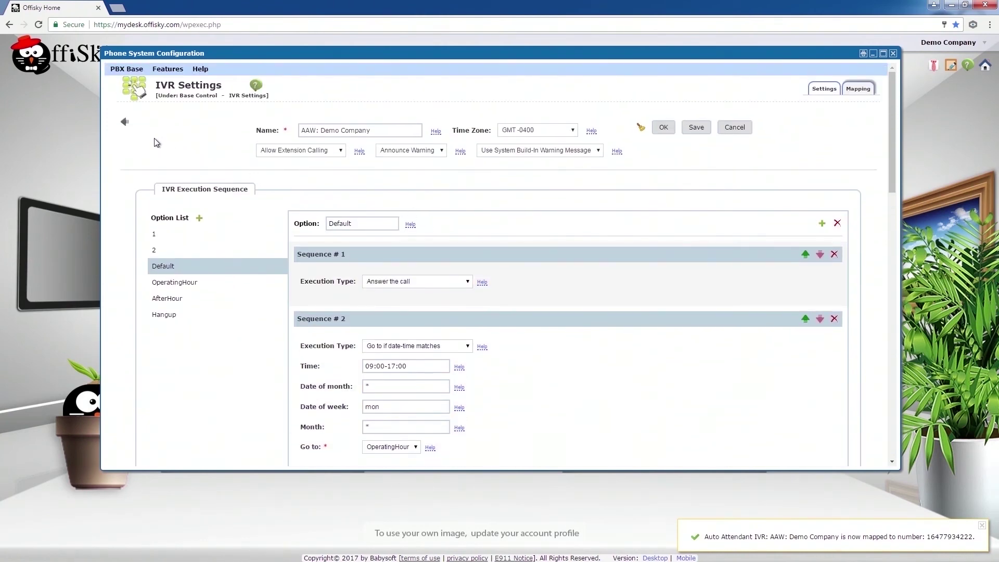
pyautogui.click(125, 122)
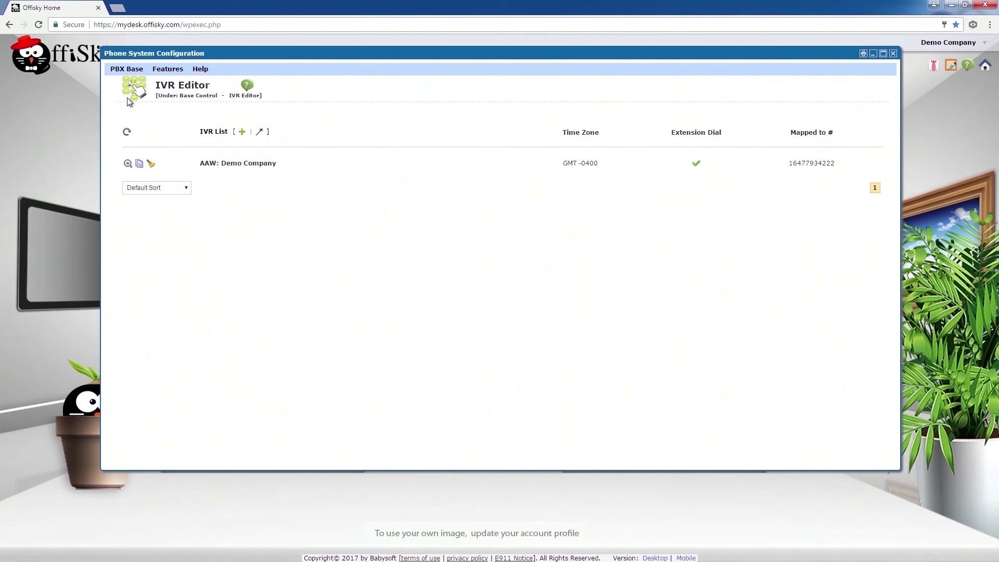
pyautogui.click(128, 70)
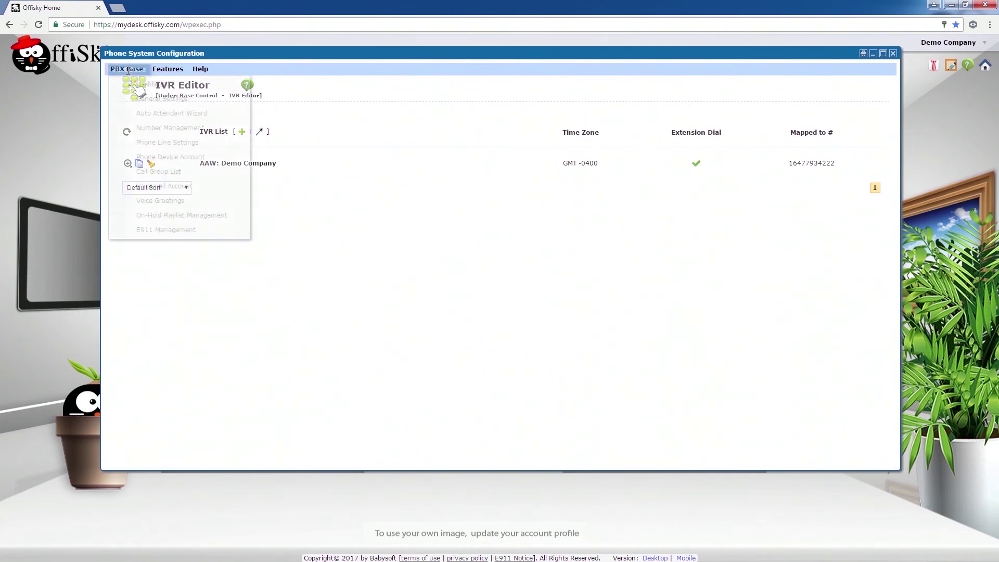
# - Check Phone Line Settings, then return to the Phone System Dashboard
pyautogui.click(138, 141)
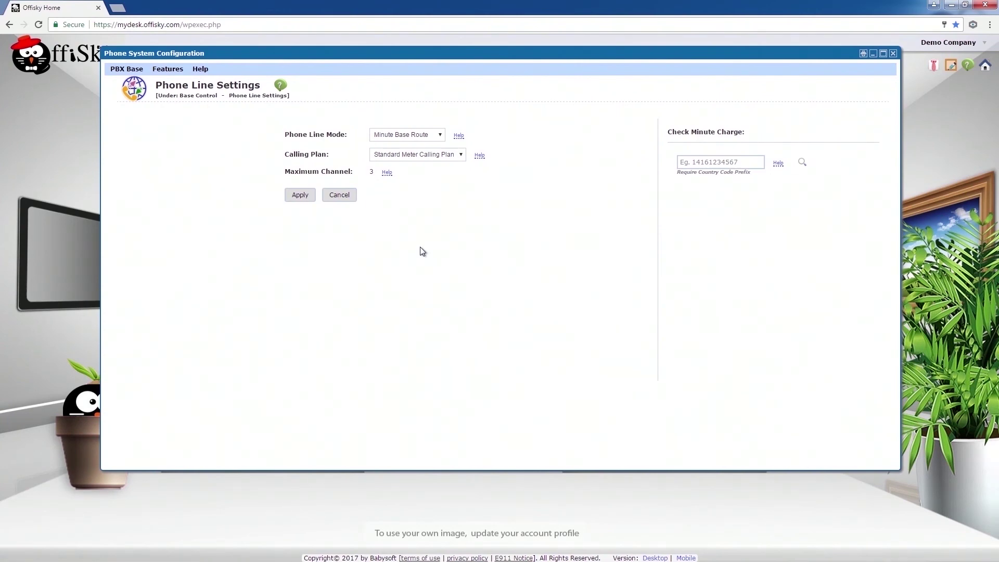
pyautogui.click(132, 73)
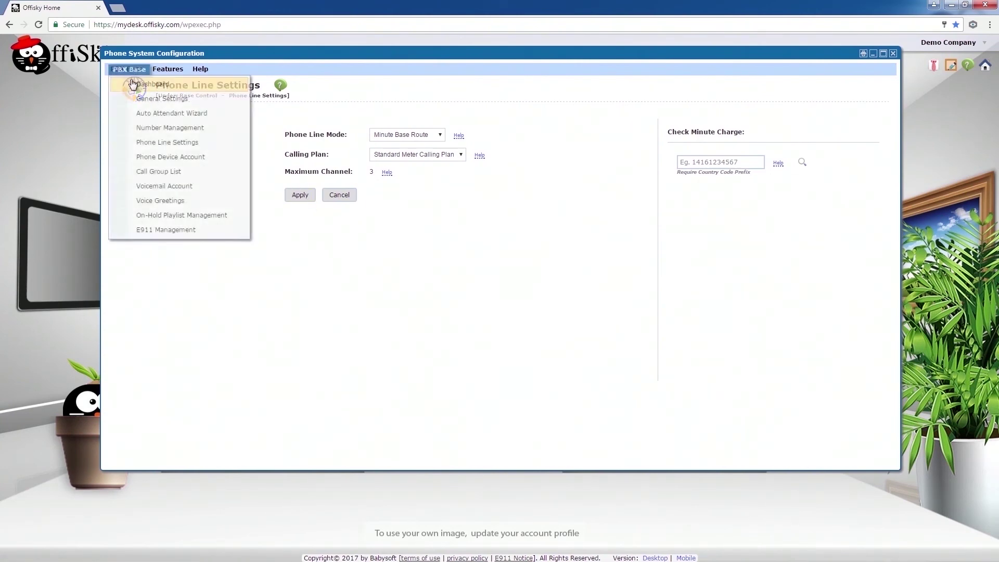
pyautogui.click(138, 98)
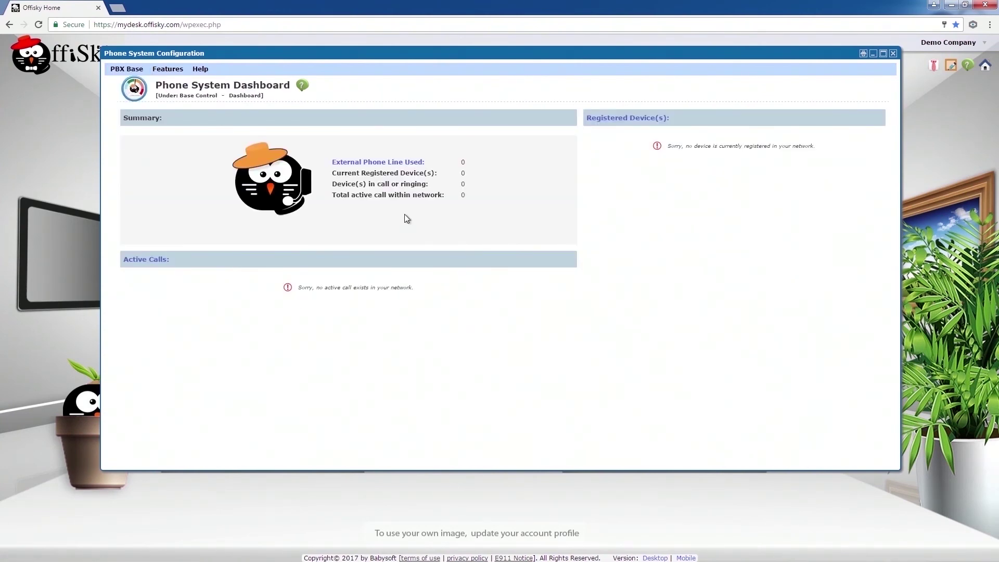